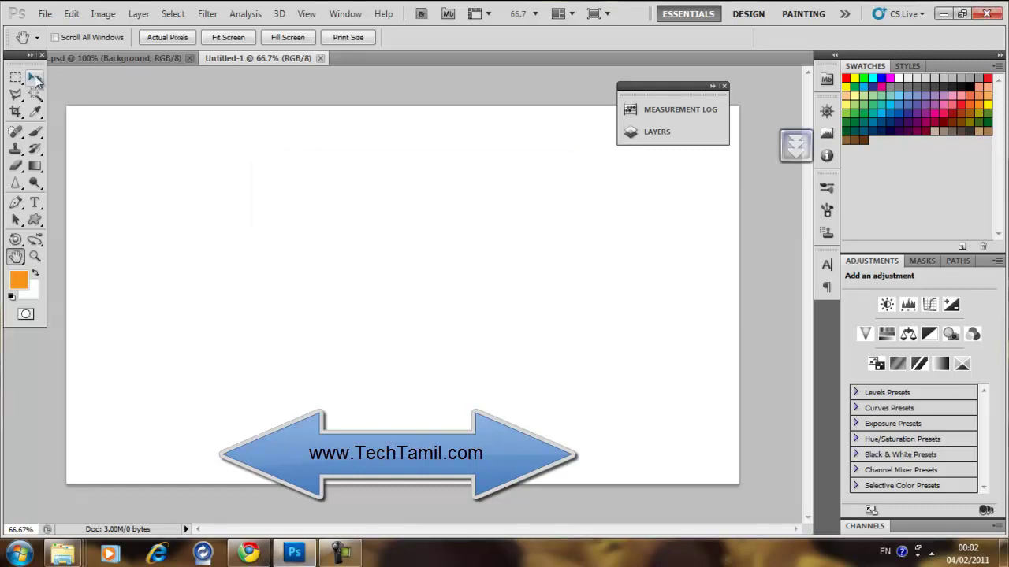
# - Select the Move tool in the toolbox
pyautogui.click(34, 77)
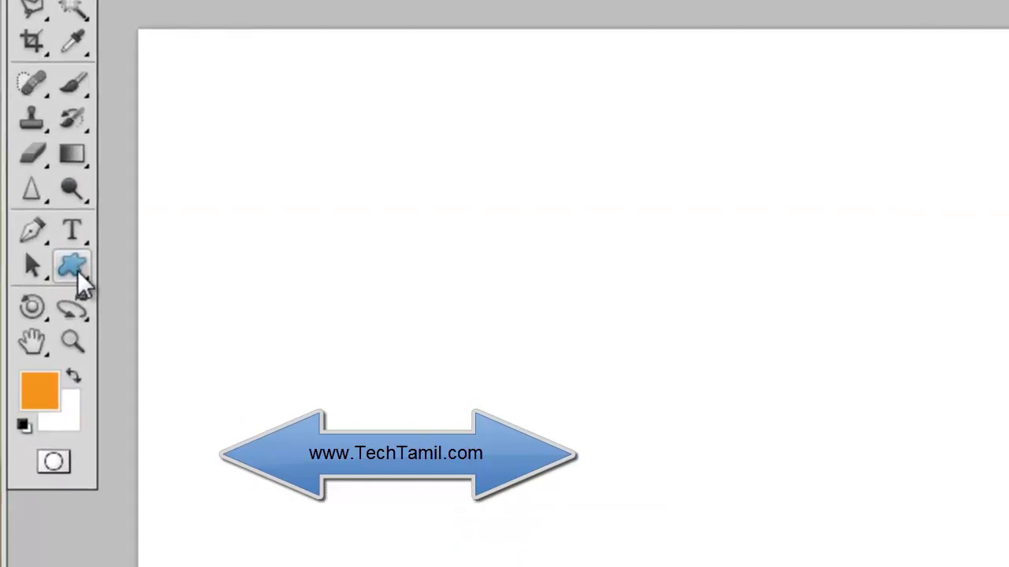
# - Set up the Custom Shape tool with the heart shape in Fill Pixels mode
pyautogui.rightClick(36, 223)
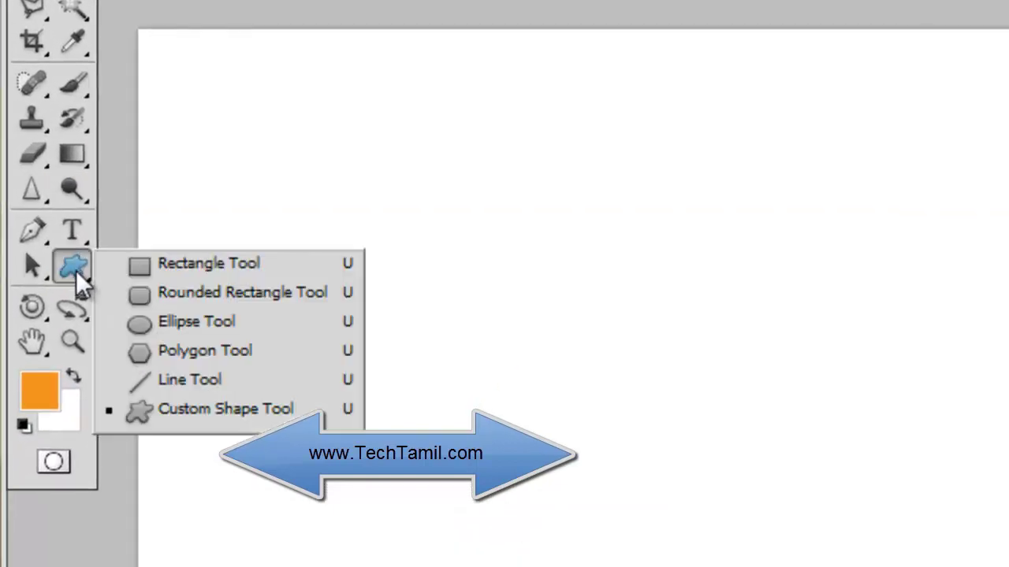
pyautogui.click(165, 412)
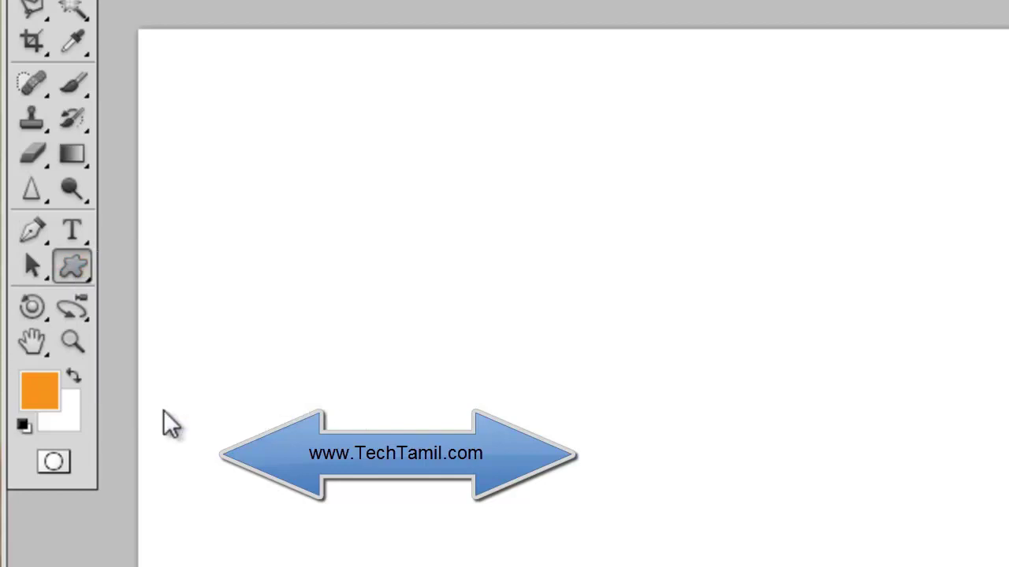
pyautogui.rightClick(370, 194)
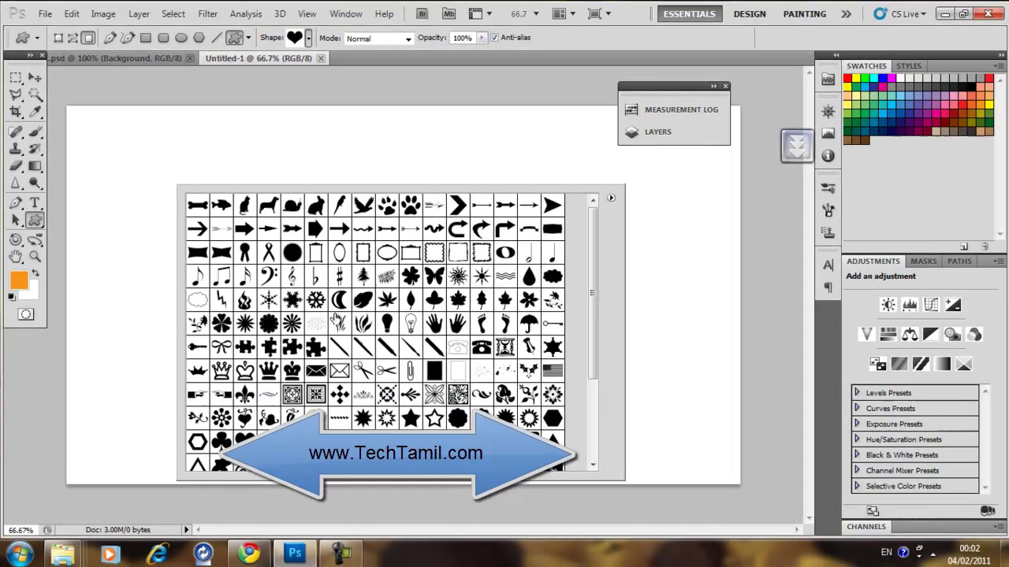
pyautogui.scroll(-2, 337, 317)
pyautogui.scroll(-3, 338, 317)
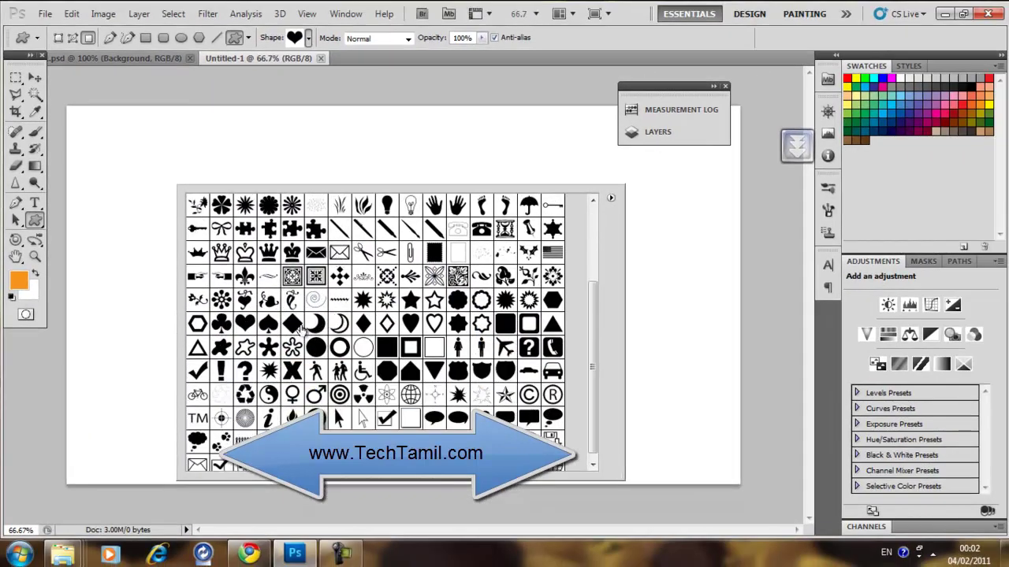
pyautogui.doubleClick(245, 324)
pyautogui.moveTo(43, 352); pyautogui.dragTo(71, 334)
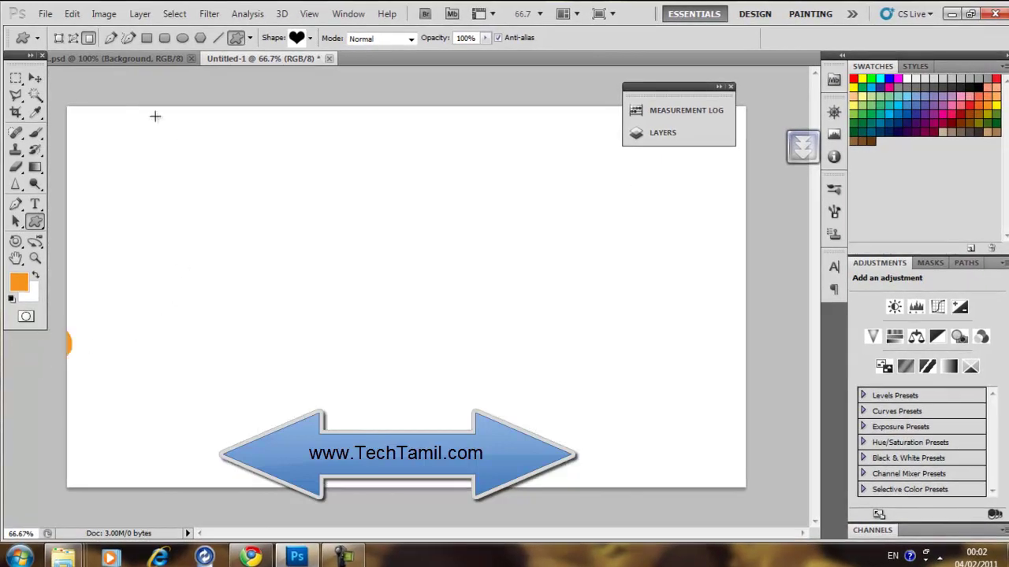
pyautogui.click(87, 38)
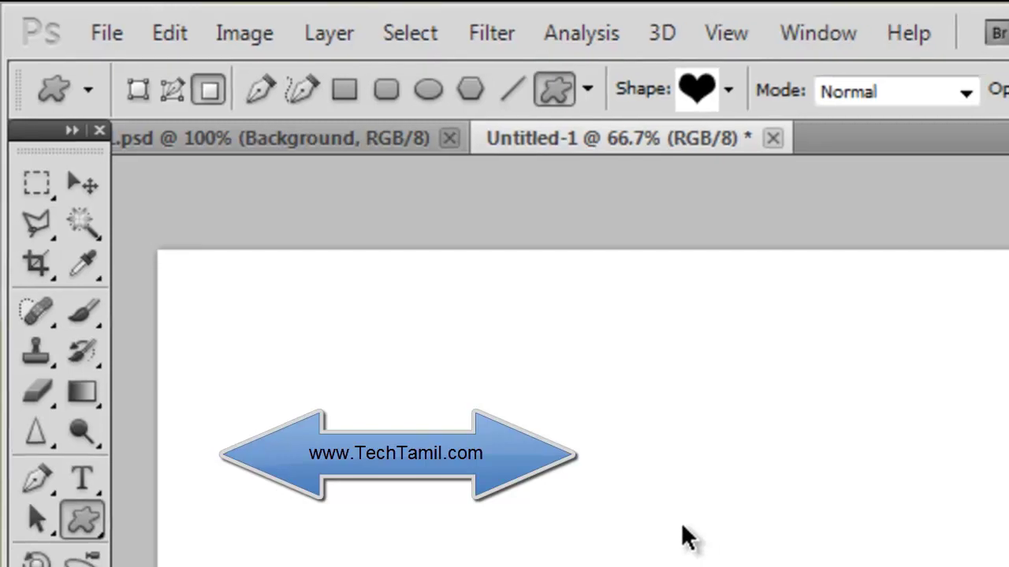
# - Create a new Layer 1 and float the Layers panel beside the canvas
pyautogui.hotkey('ctrl', 'shift', 'n')
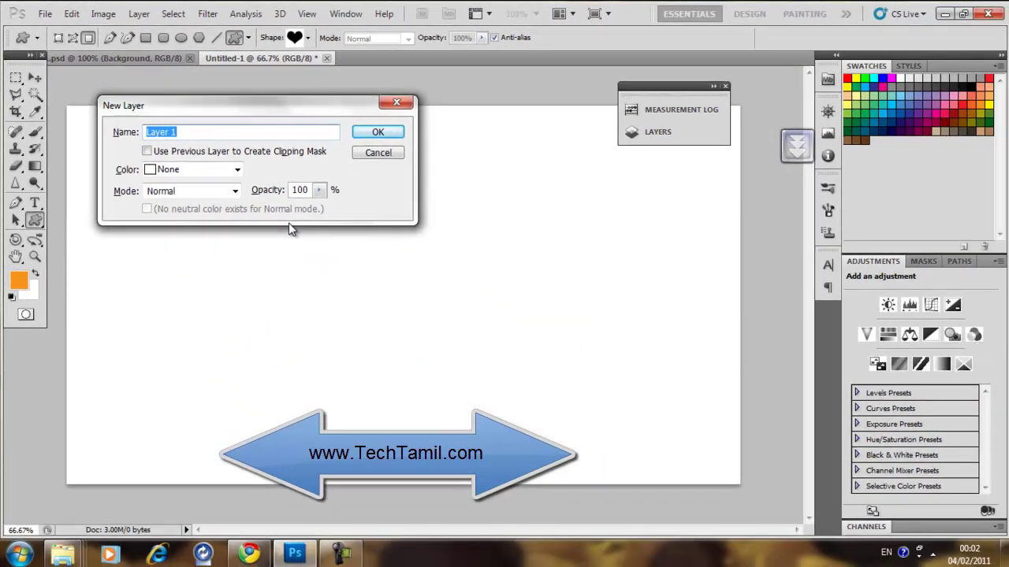
pyautogui.press('Return')
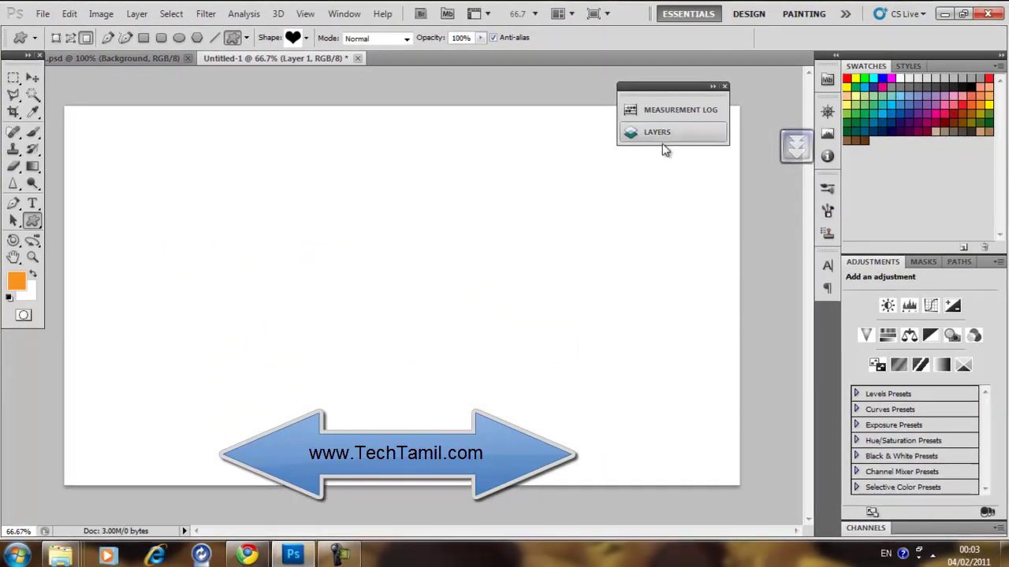
pyautogui.click(658, 132)
pyautogui.moveTo(630, 87); pyautogui.dragTo(776, 74)
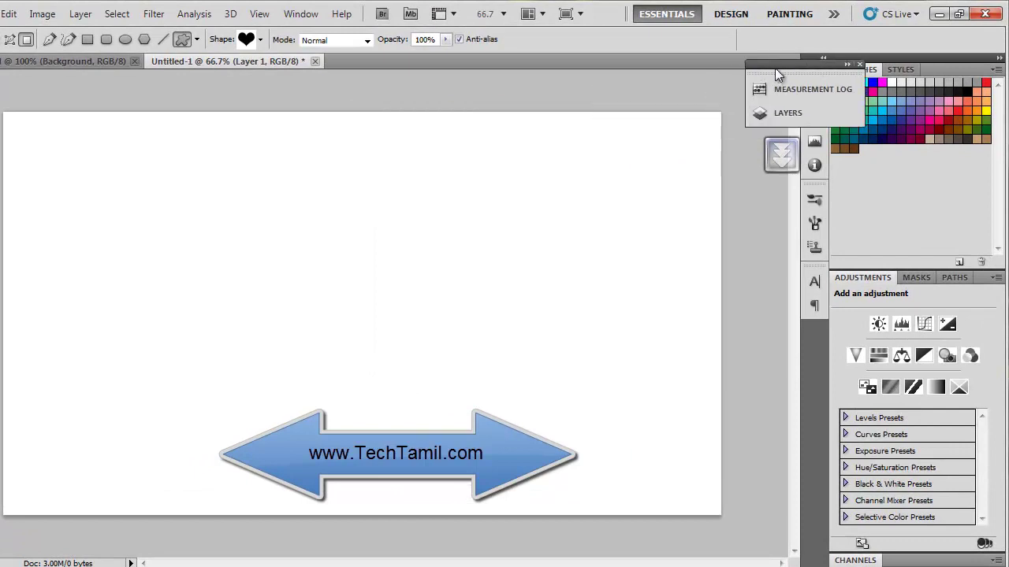
pyautogui.click(784, 112)
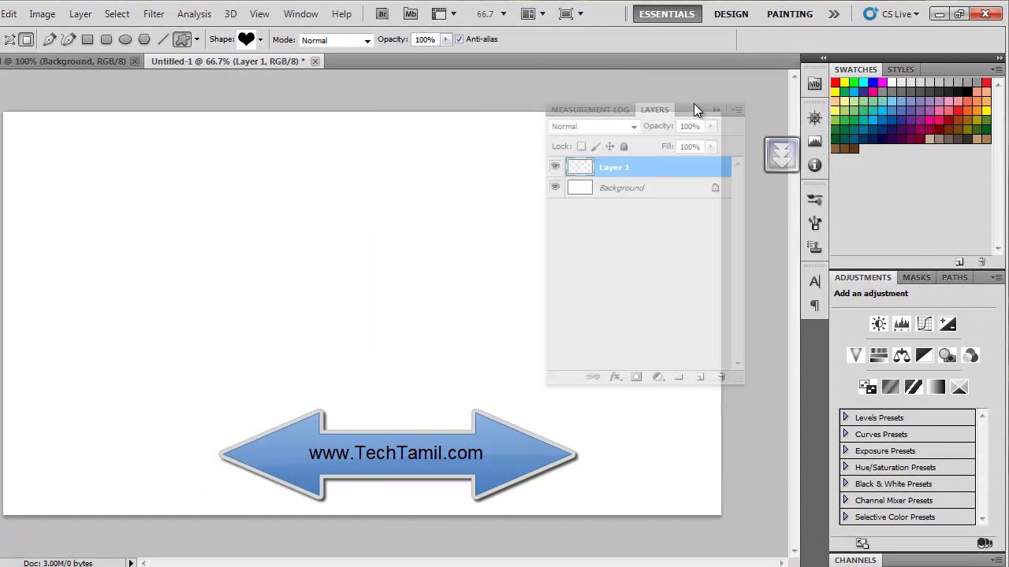
pyautogui.moveTo(691, 78); pyautogui.dragTo(697, 104)
# - Draw a large orange heart on Layer 1, redrawing it after an undo
pyautogui.moveTo(338, 179); pyautogui.dragTo(399, 233)
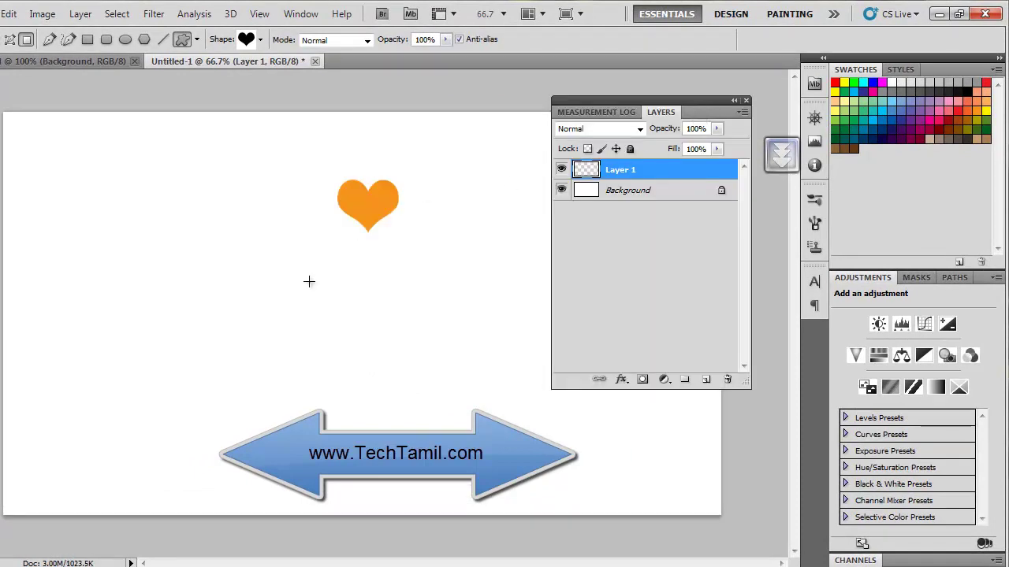
pyautogui.hotkey('ctrl', 'z')
pyautogui.moveTo(302, 280); pyautogui.dragTo(365, 329)
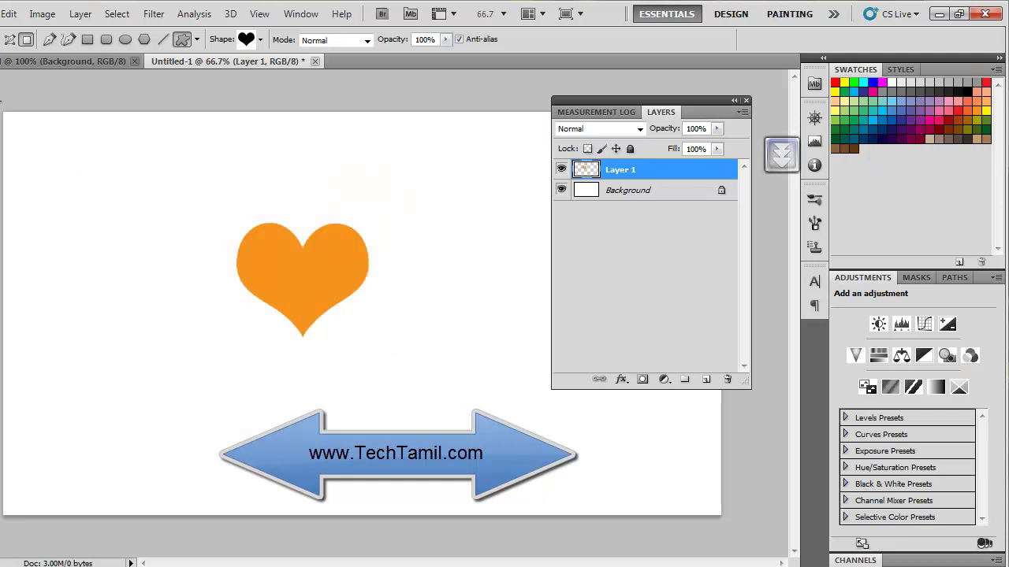
# - Give Layer 1's heart a black Stroke outline layer style
pyautogui.press('v')
pyautogui.doubleClick(636, 170)
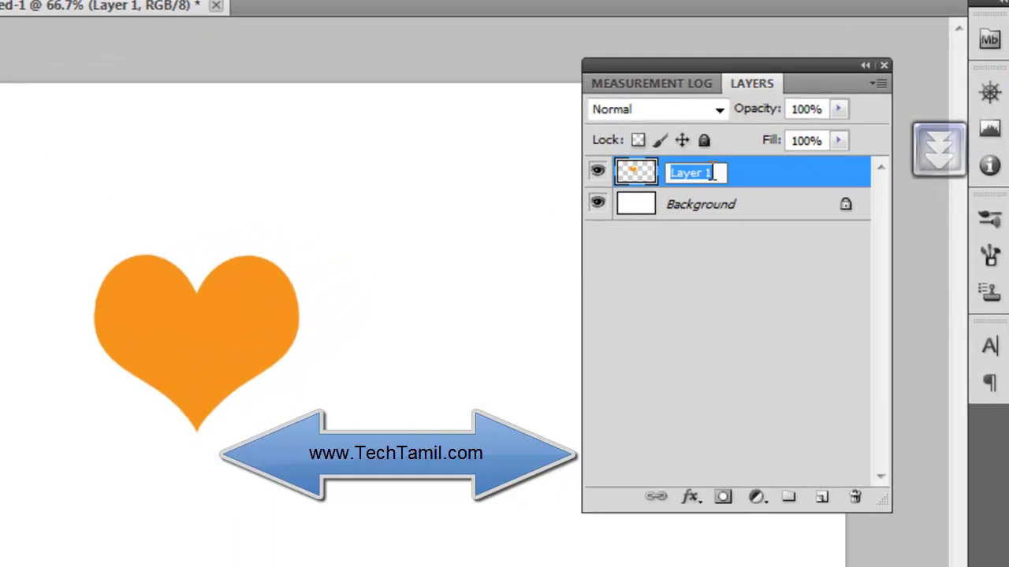
pyautogui.click(775, 177)
pyautogui.doubleClick(775, 178)
pyautogui.click(668, 489)
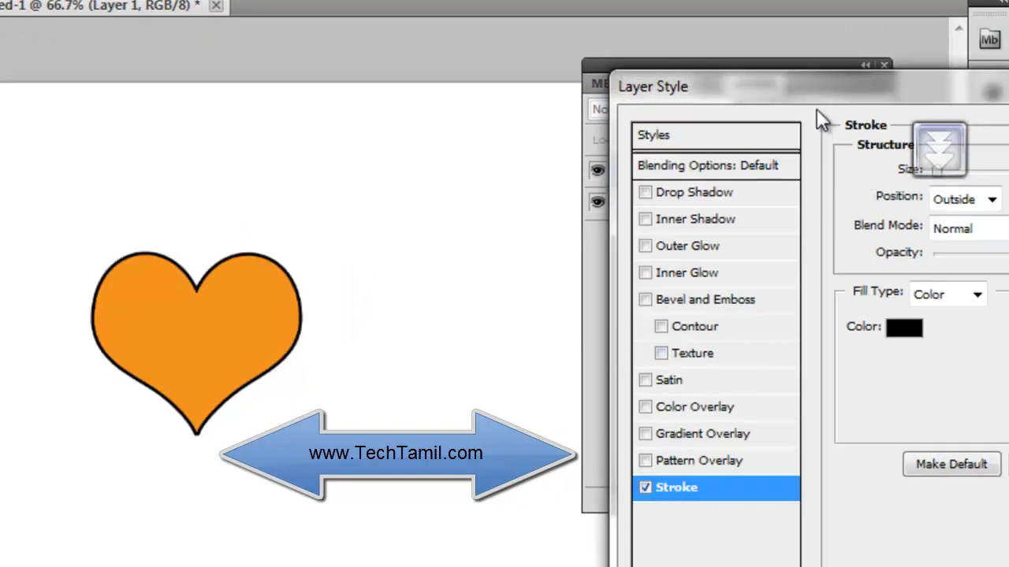
pyautogui.moveTo(792, 87); pyautogui.dragTo(544, 97)
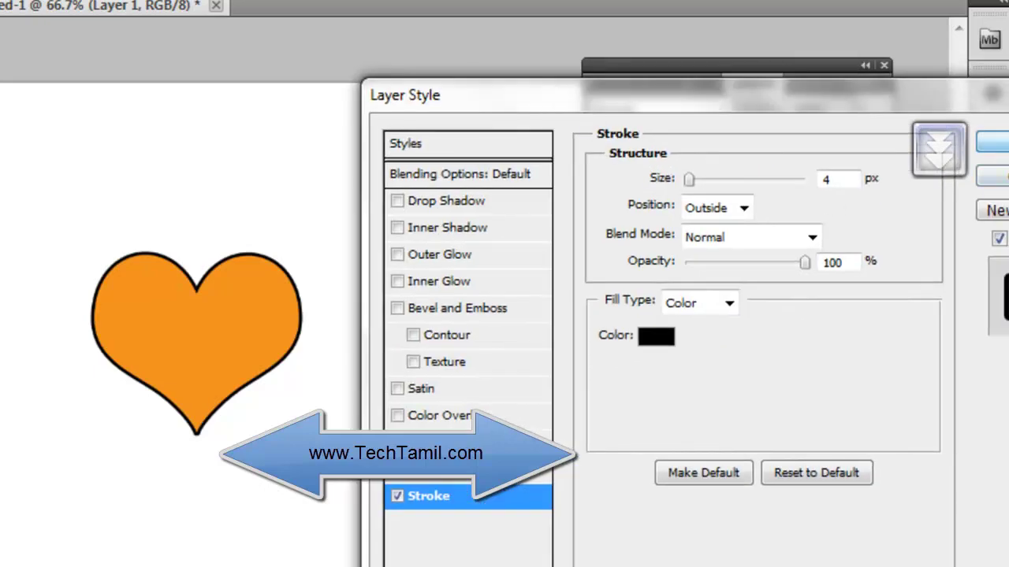
pyautogui.press('Return')
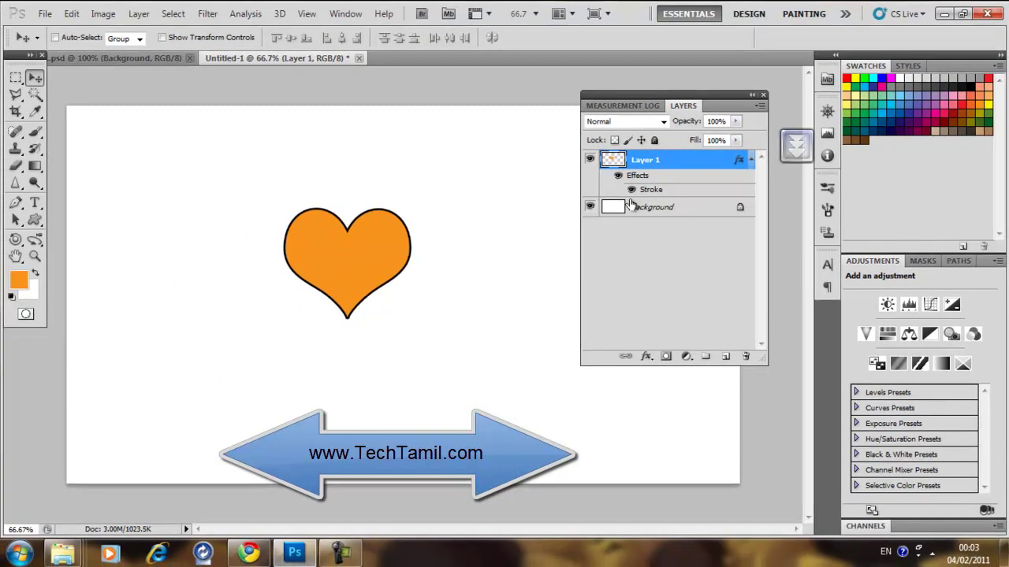
# - Merge the heart with a new empty layer into Layer 2 and move it lower
pyautogui.click(726, 357)
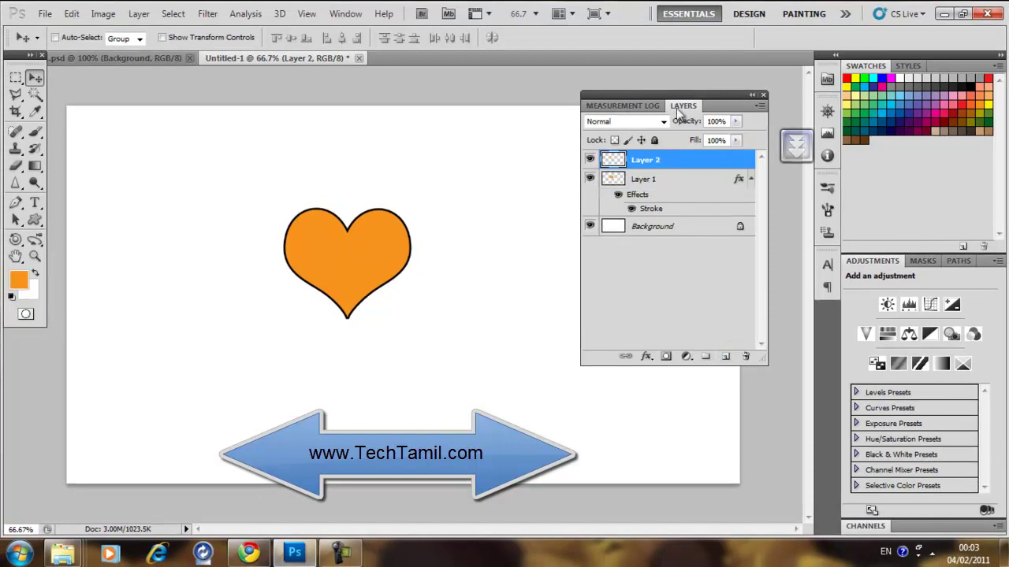
pyautogui.moveTo(665, 95); pyautogui.dragTo(583, 59)
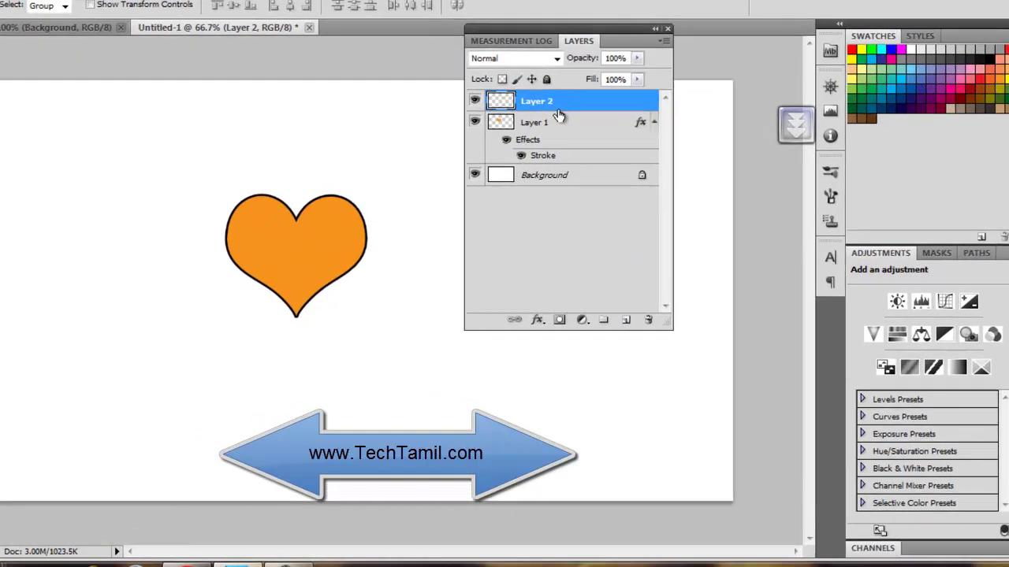
pyautogui.keyDown('shift'); pyautogui.click(558, 120); pyautogui.keyUp('shift')
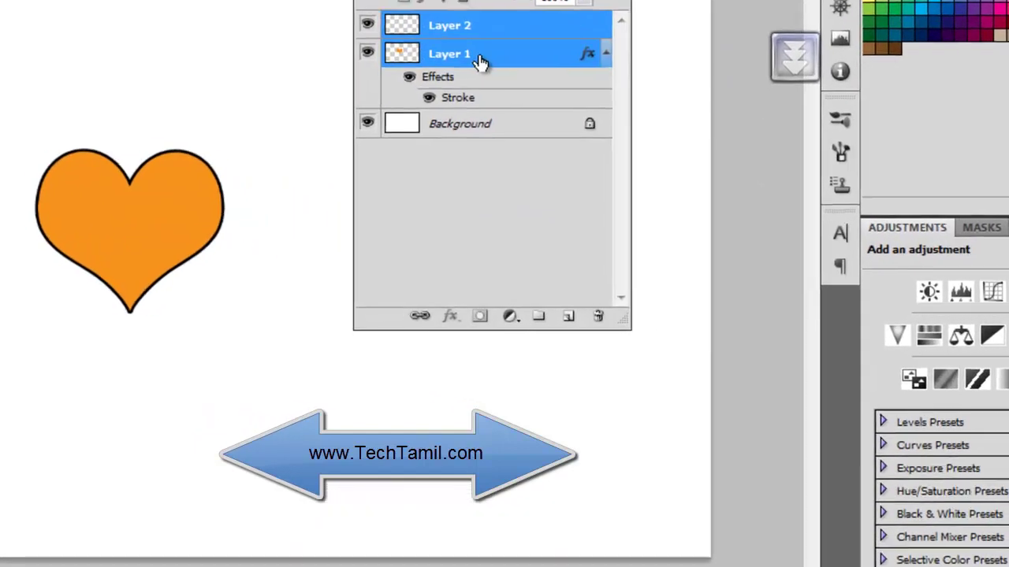
pyautogui.rightClick(554, 120)
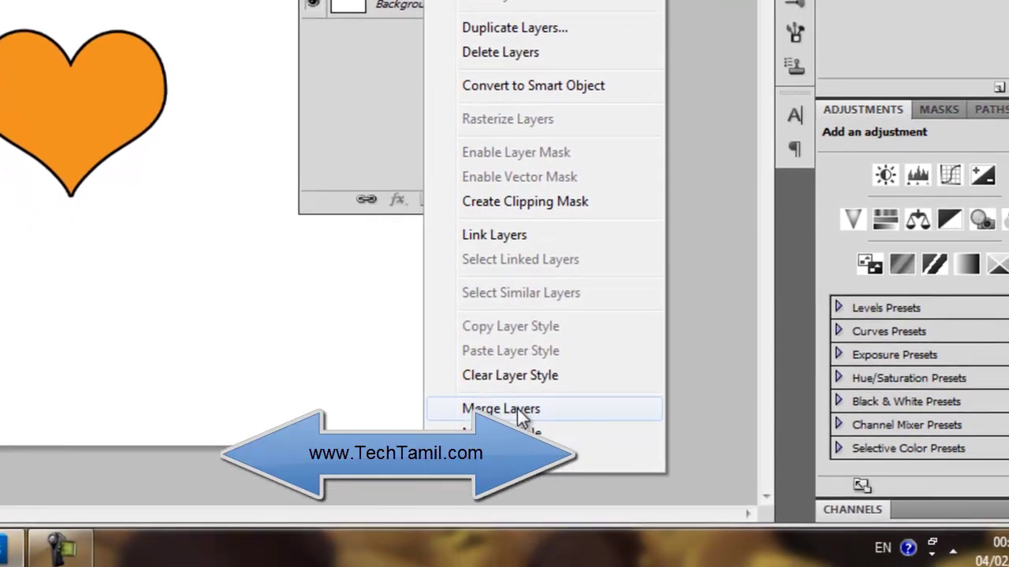
pyautogui.click(501, 409)
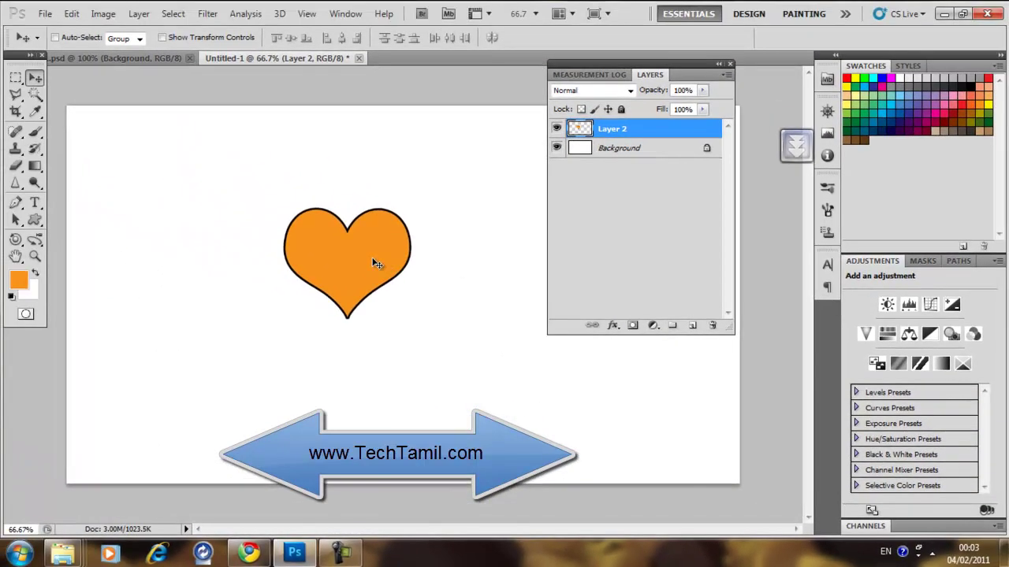
pyautogui.moveTo(376, 263)
pyautogui.mouseDown()
pyautogui.moveTo(256, 295)
pyautogui.moveTo(353, 282)
pyautogui.mouseUp()
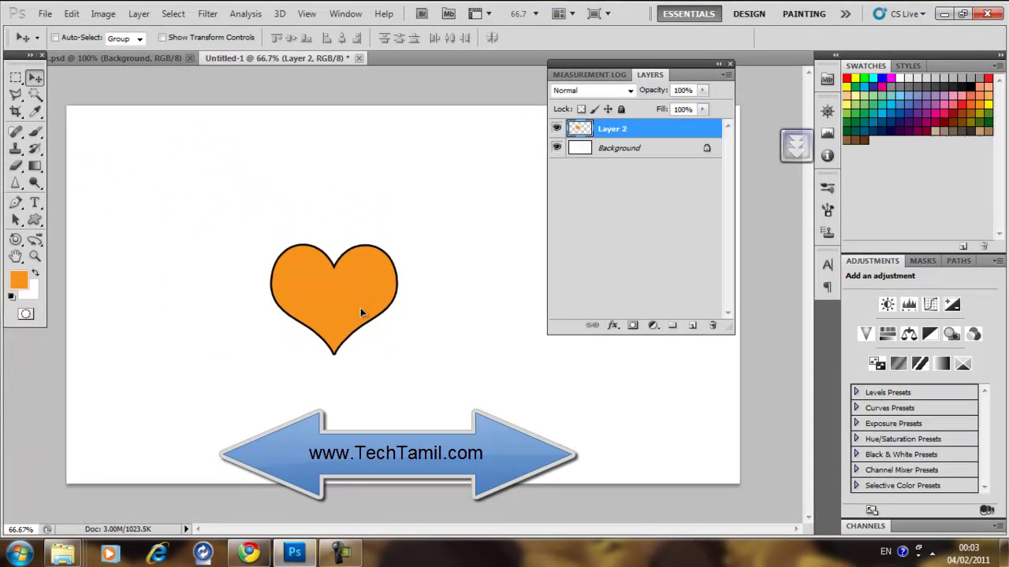
pyautogui.moveTo(355, 283); pyautogui.dragTo(376, 353)
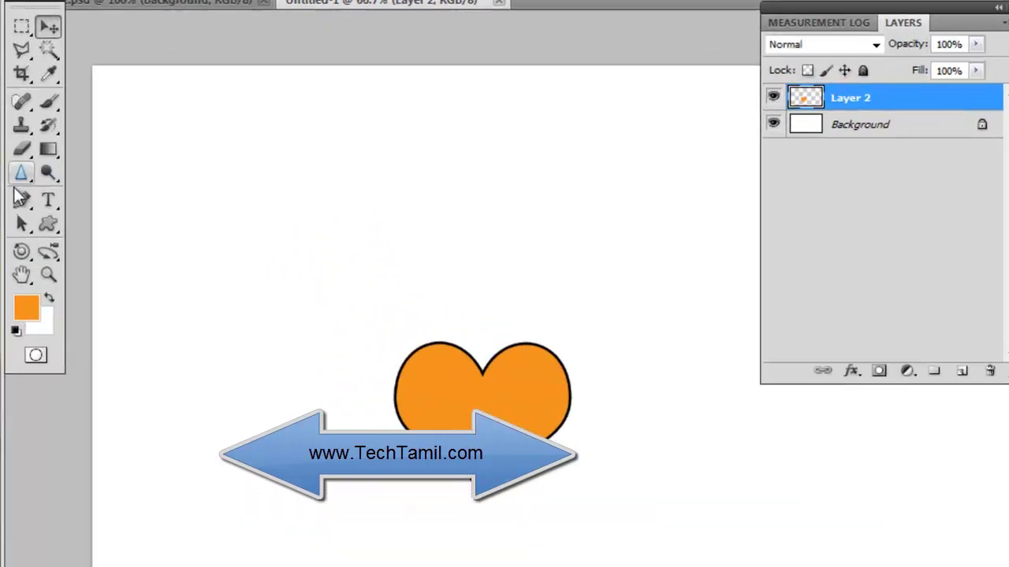
# - Add an empty Layer 3 above the Background and pen a curved path rising from the heart
pyautogui.click(22, 197)
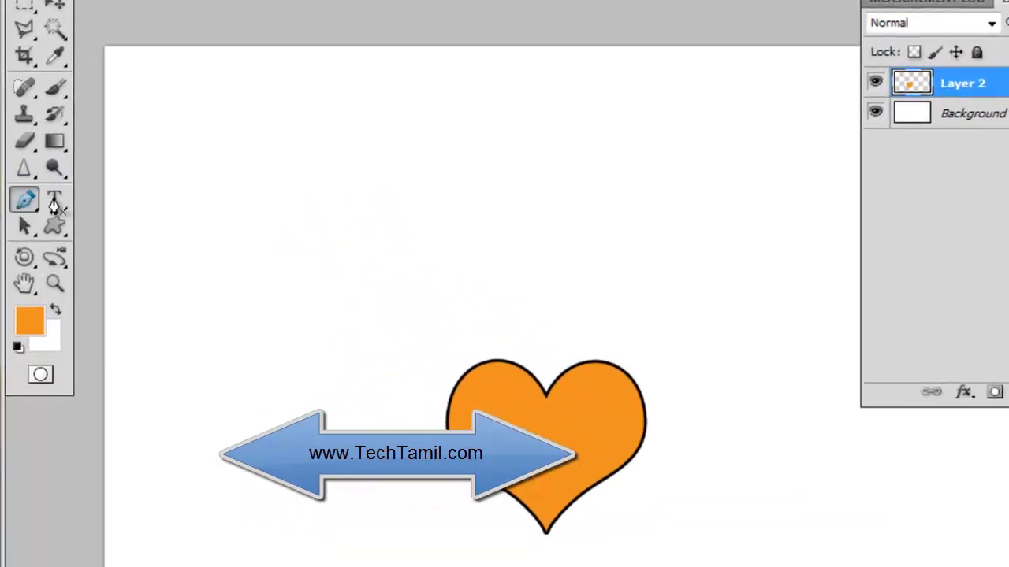
pyautogui.click(863, 123)
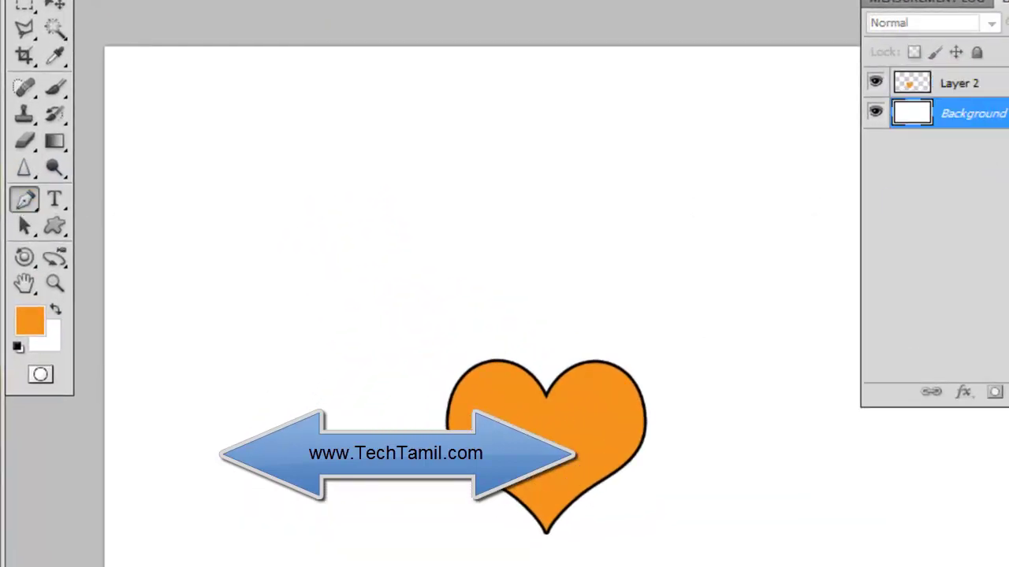
pyautogui.hotkey('ctrl', 'shift', 'alt', 'n')
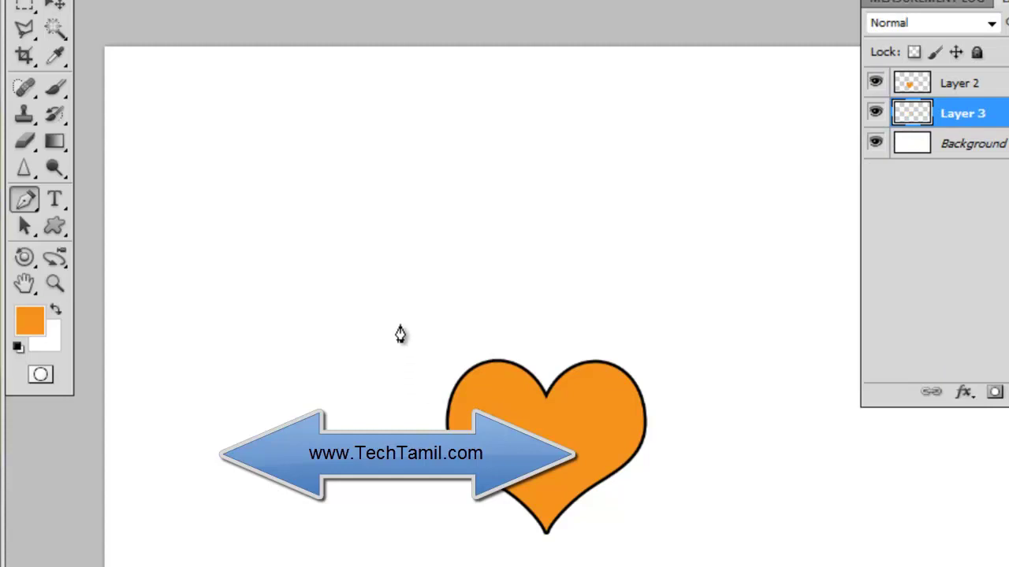
pyautogui.click(496, 442)
pyautogui.moveTo(405, 306); pyautogui.dragTo(418, 242)
pyautogui.moveTo(202, 94); pyautogui.dragTo(169, 78)
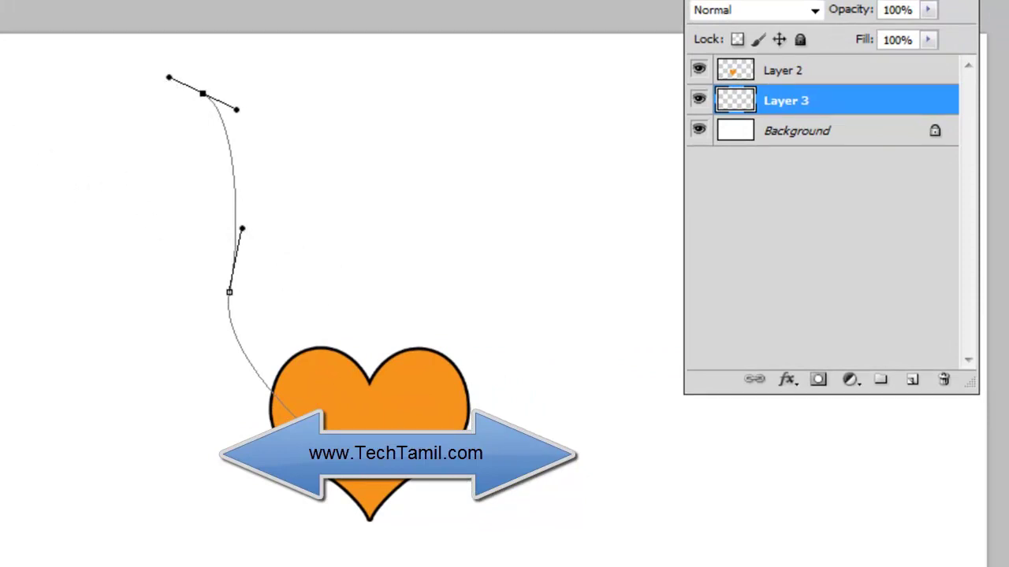
# - Set the brush size to 12 px, then reselect the Pen tool
pyautogui.press('b')
pyautogui.rightClick(237, 229)
pyautogui.click(277, 277)
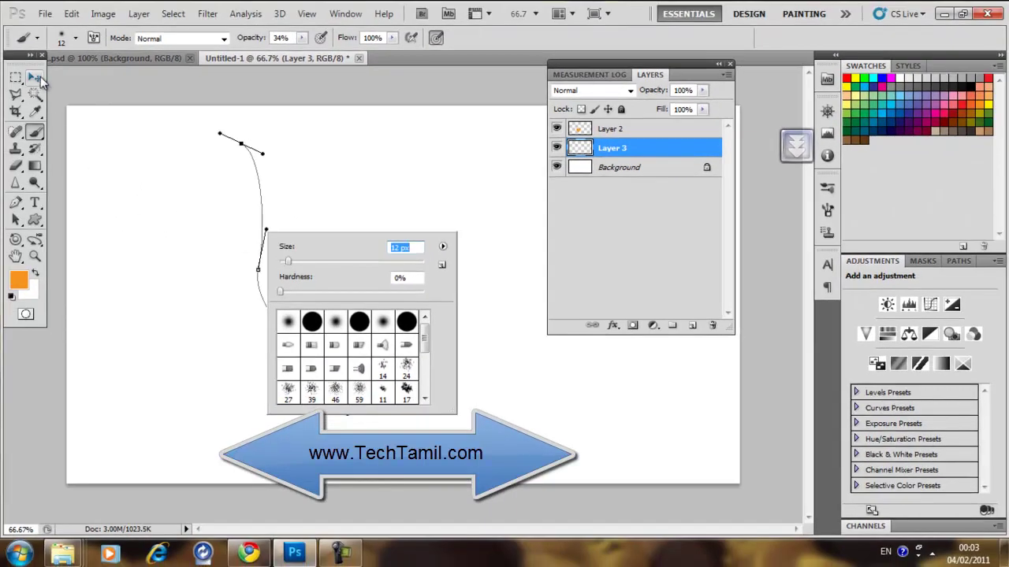
pyautogui.click(36, 77)
pyautogui.click(16, 203)
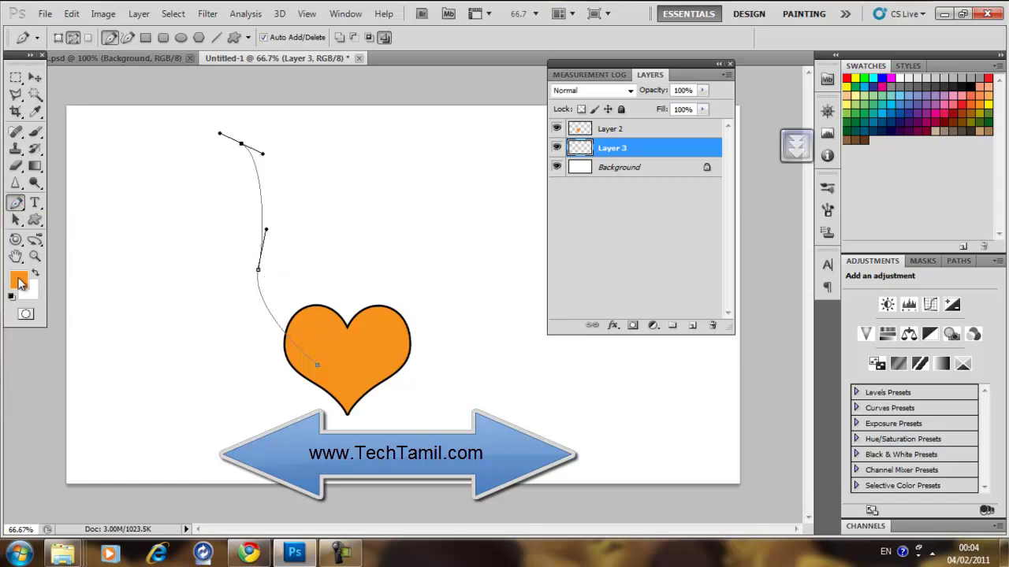
# - Choose a lighter orange foreground and stroke the path with the Brush
pyautogui.click(24, 282)
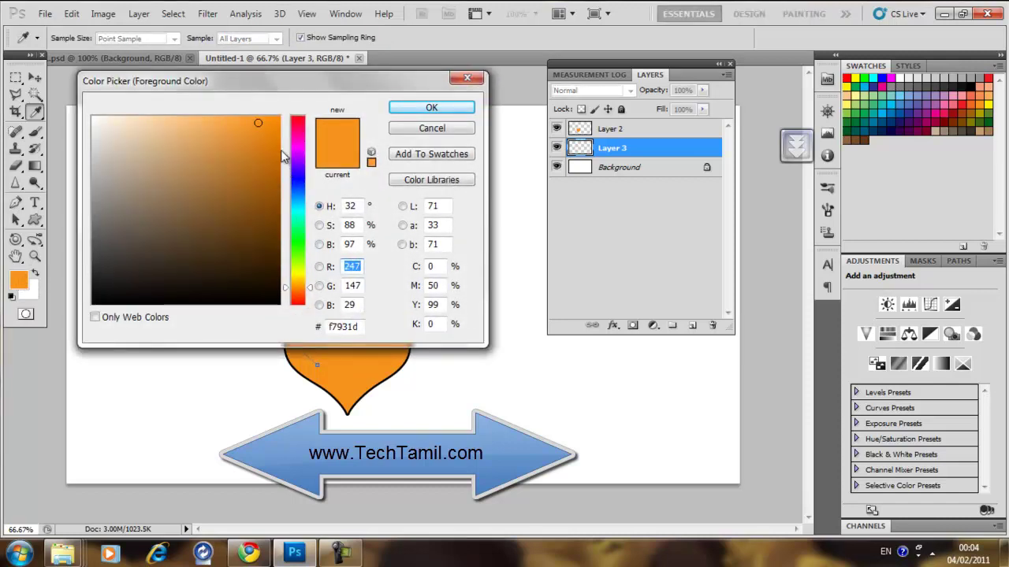
pyautogui.click(273, 140)
pyautogui.click(426, 108)
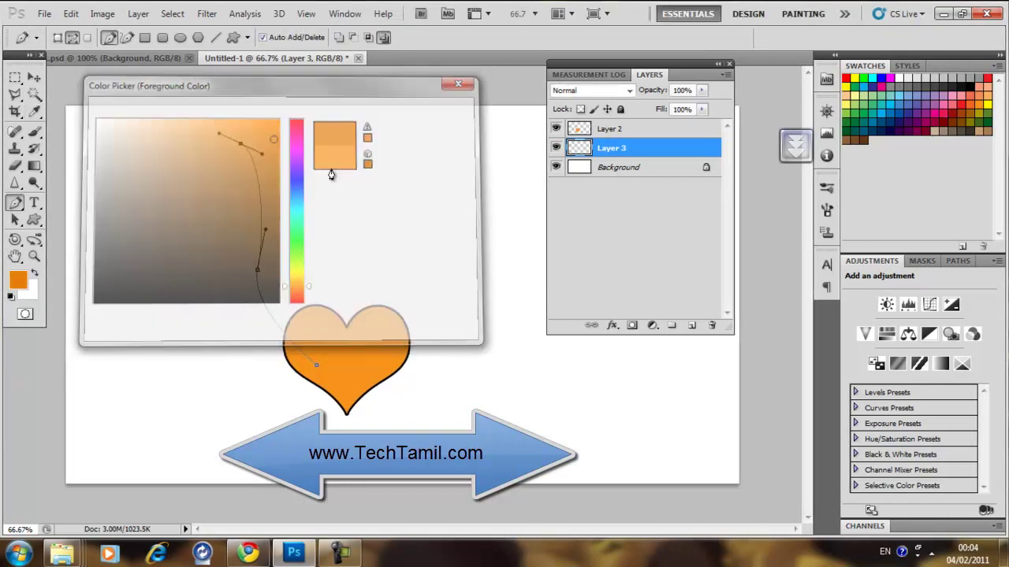
pyautogui.rightClick(282, 204)
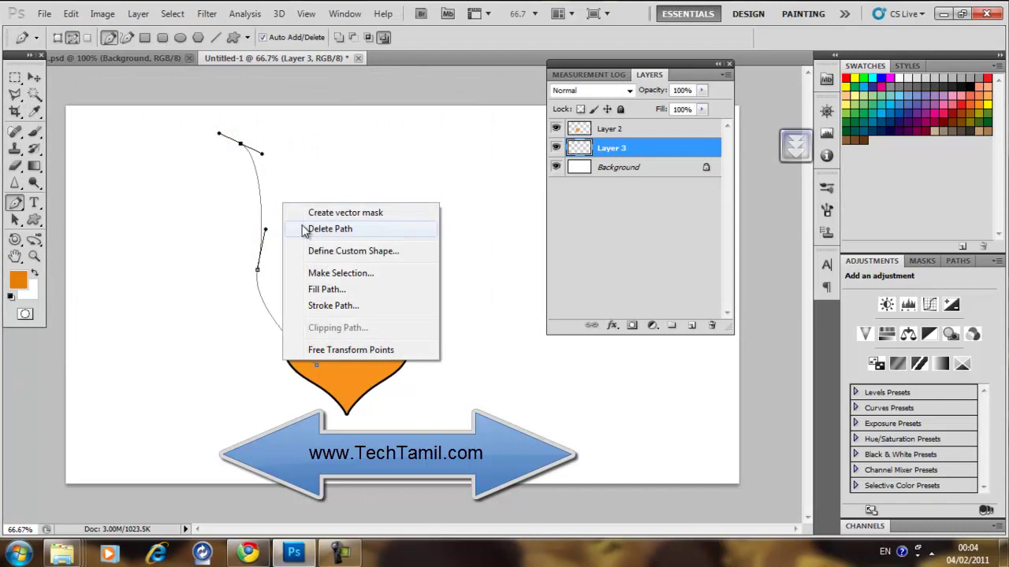
pyautogui.click(335, 306)
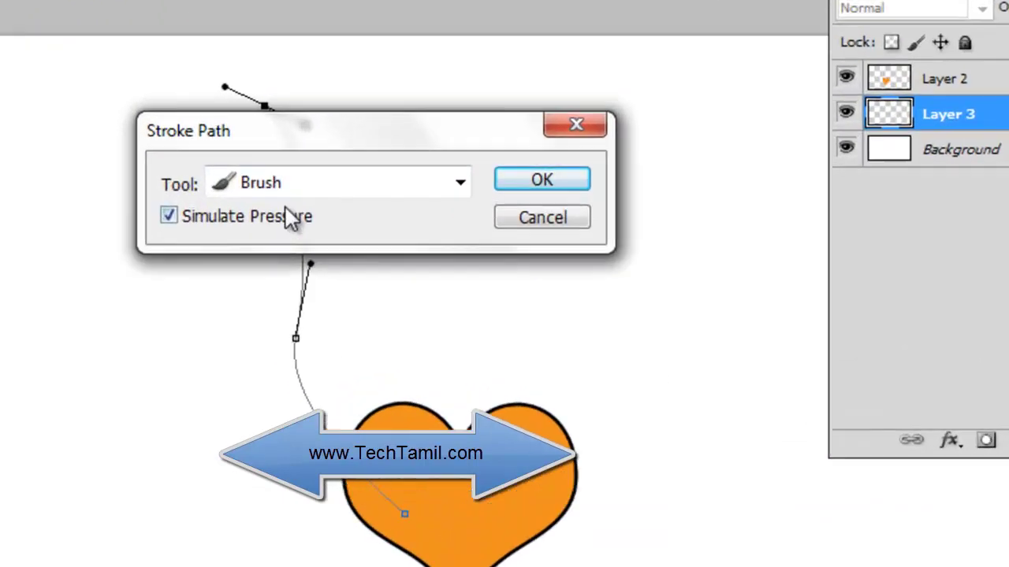
pyautogui.click(318, 189)
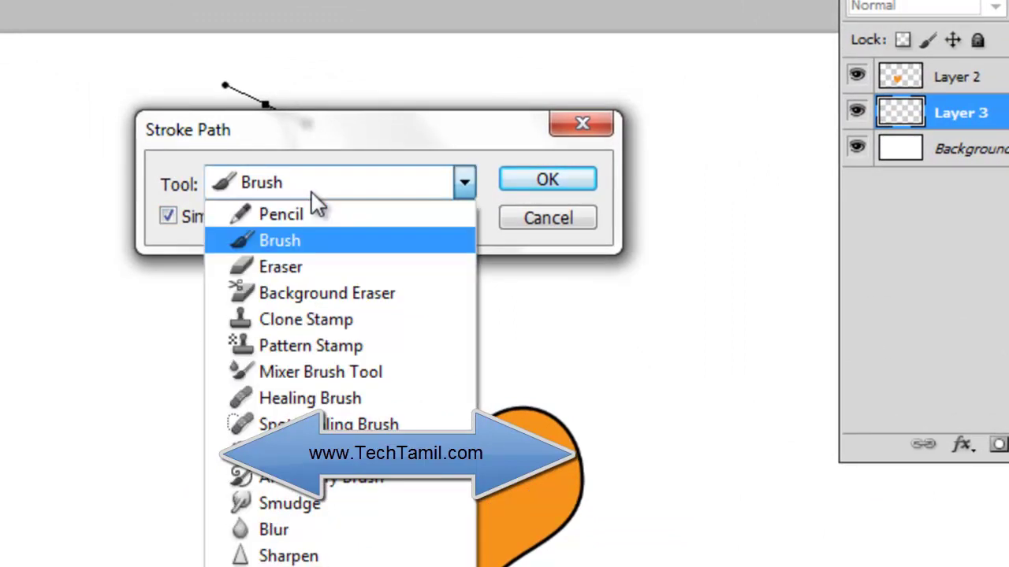
pyautogui.click(310, 186)
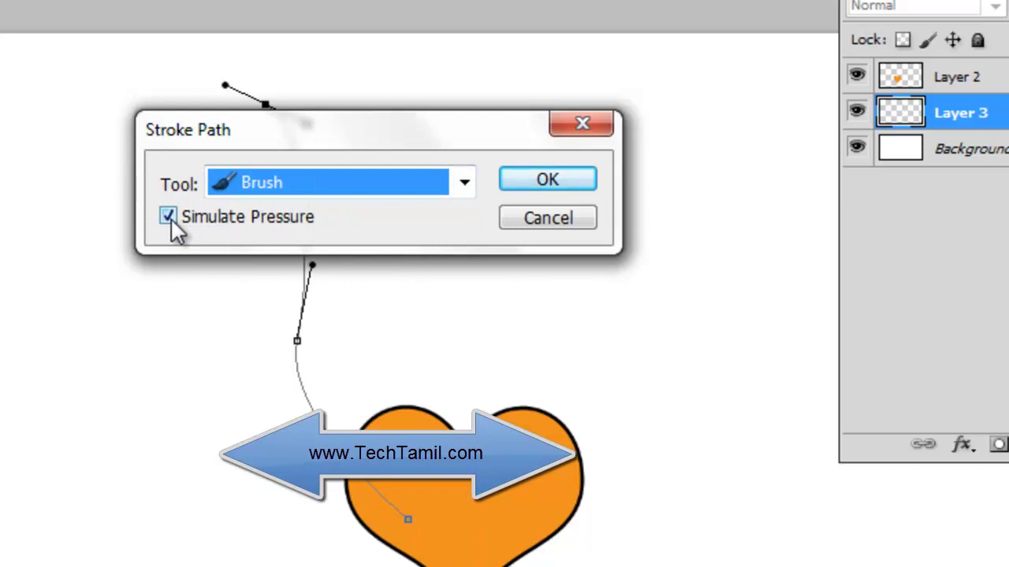
pyautogui.click(543, 184)
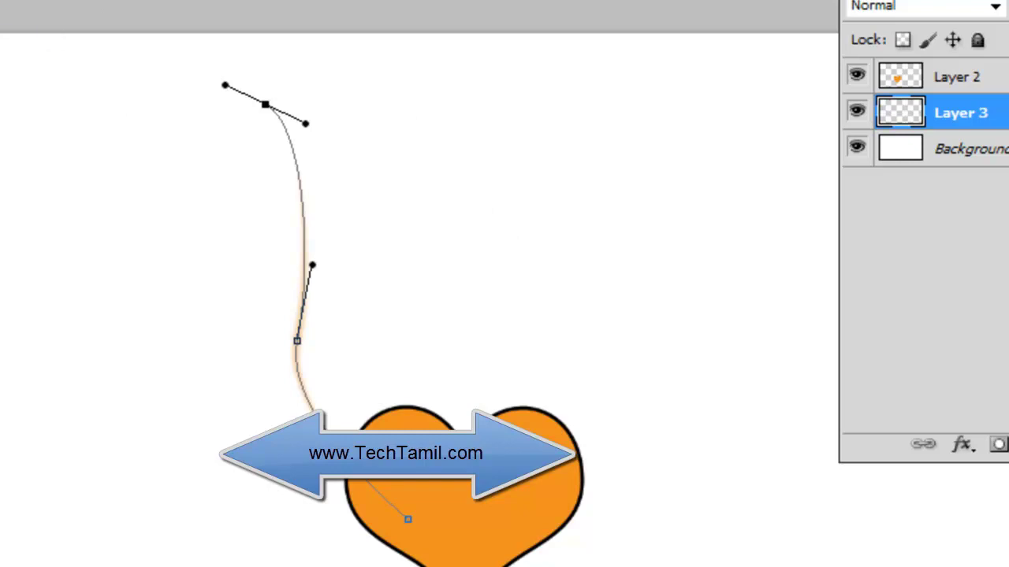
# - Stroke the path with the brush again and deselect the work path
pyautogui.rightClick(303, 243)
pyautogui.click(407, 484)
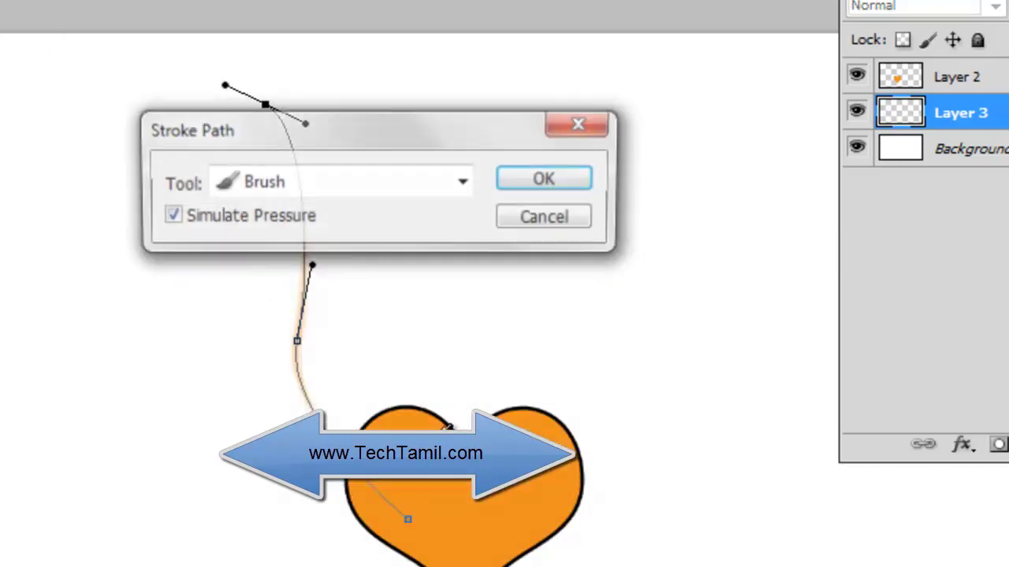
pyautogui.click(536, 196)
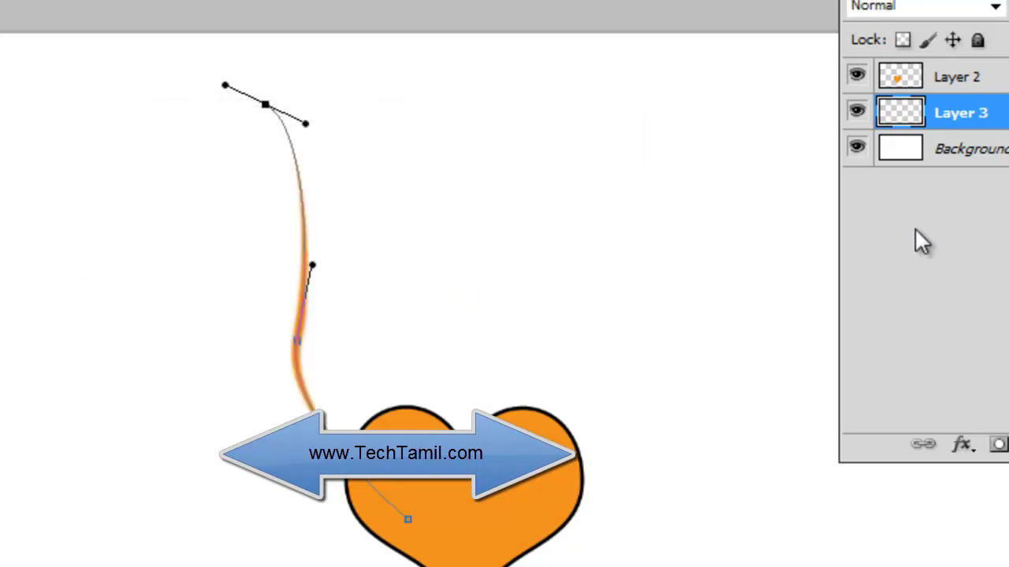
pyautogui.click(923, 241)
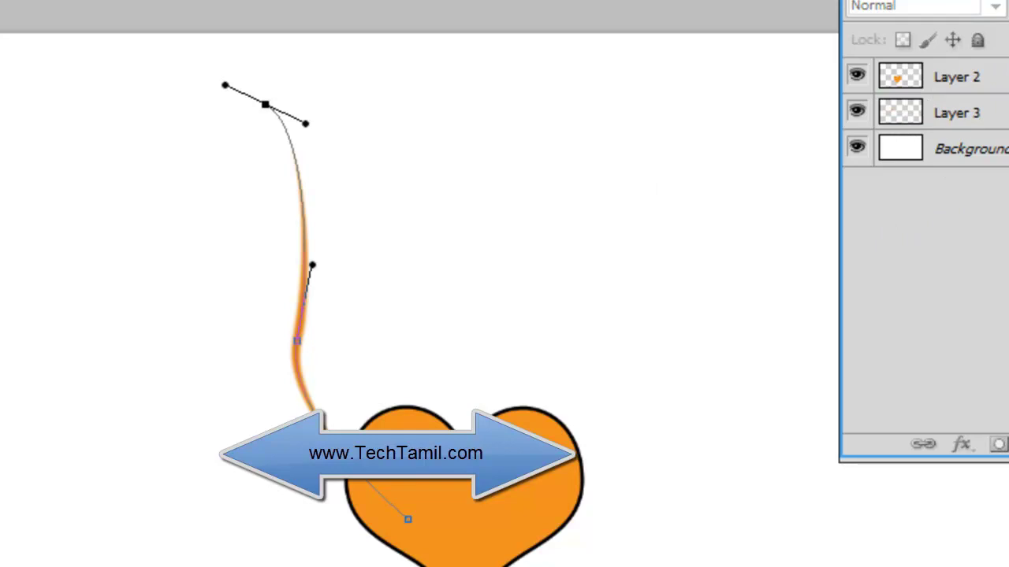
pyautogui.click(930, 1)
pyautogui.click(986, 27)
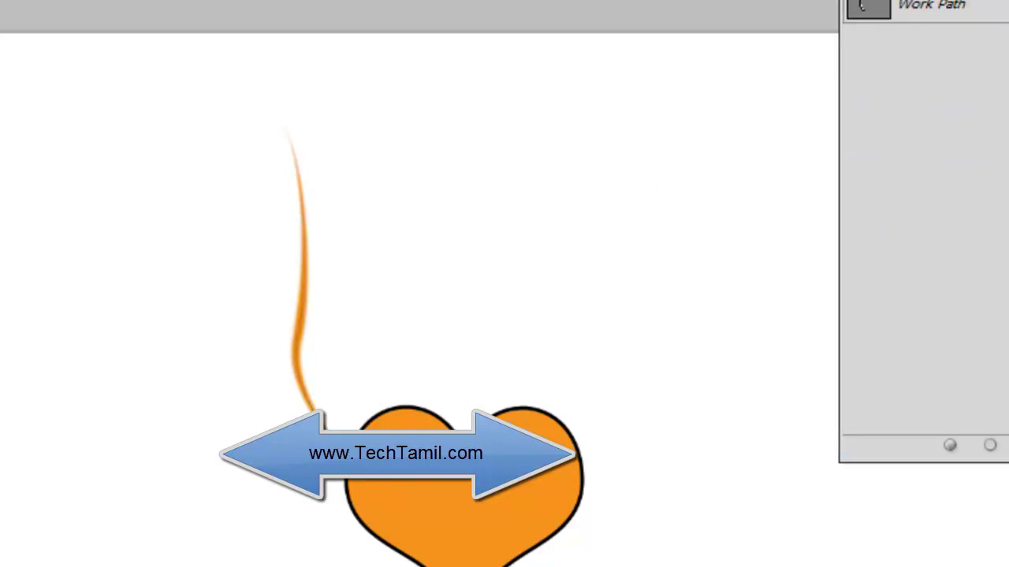
# - Rotate the orange line on Layer 3 about -16° so it leans left
pyautogui.press('F7')
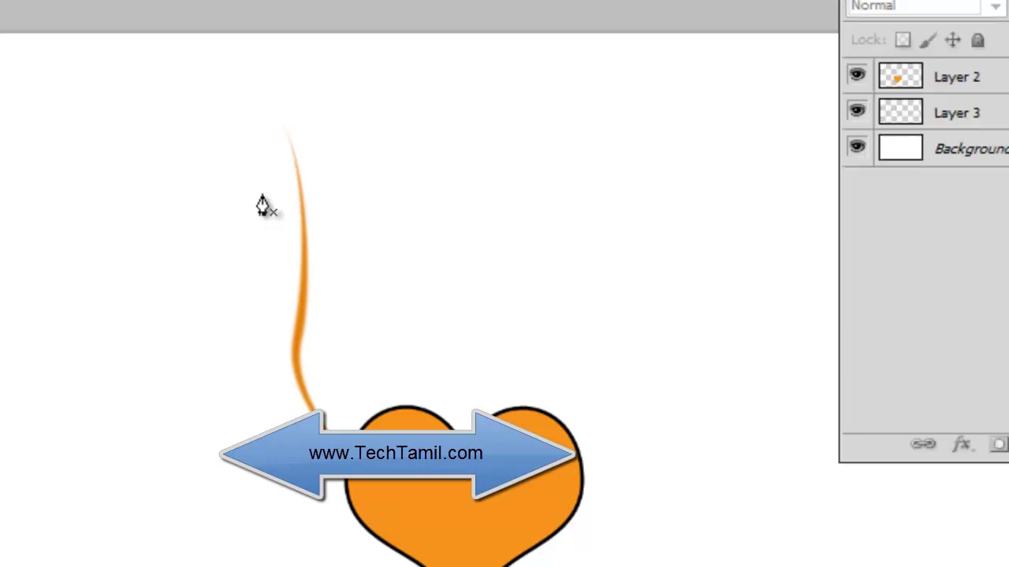
pyautogui.press('v')
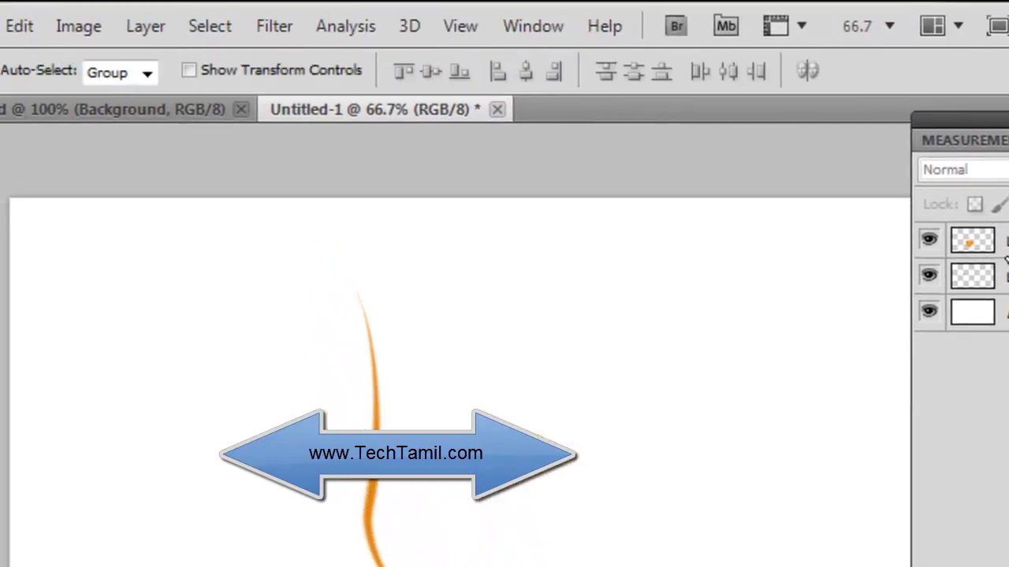
pyautogui.click(997, 234)
pyautogui.click(997, 270)
pyautogui.hotkey('ctrl', 't')
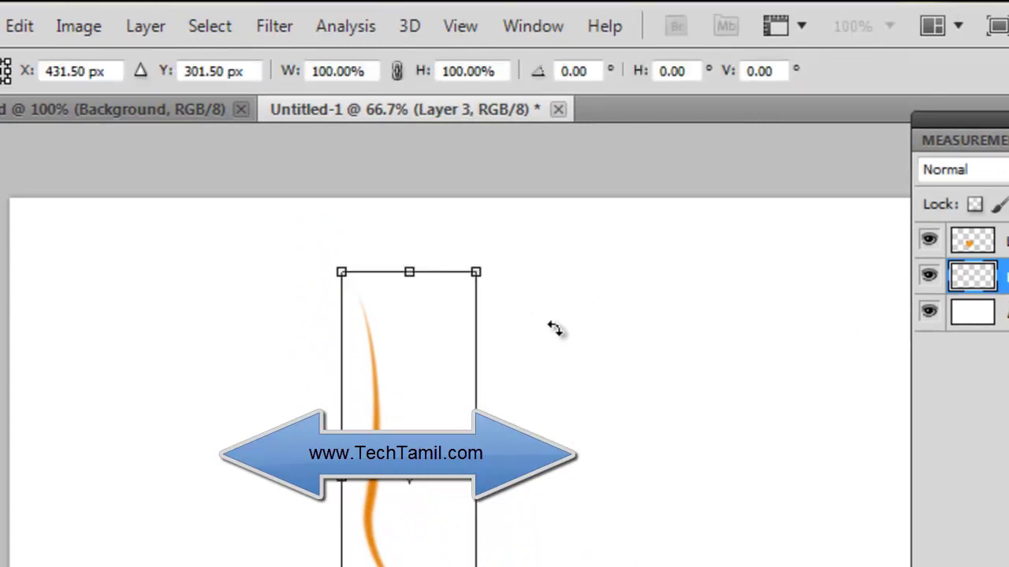
pyautogui.moveTo(556, 301)
pyautogui.mouseDown()
pyautogui.moveTo(514, 292)
pyautogui.moveTo(535, 293)
pyautogui.mouseUp()
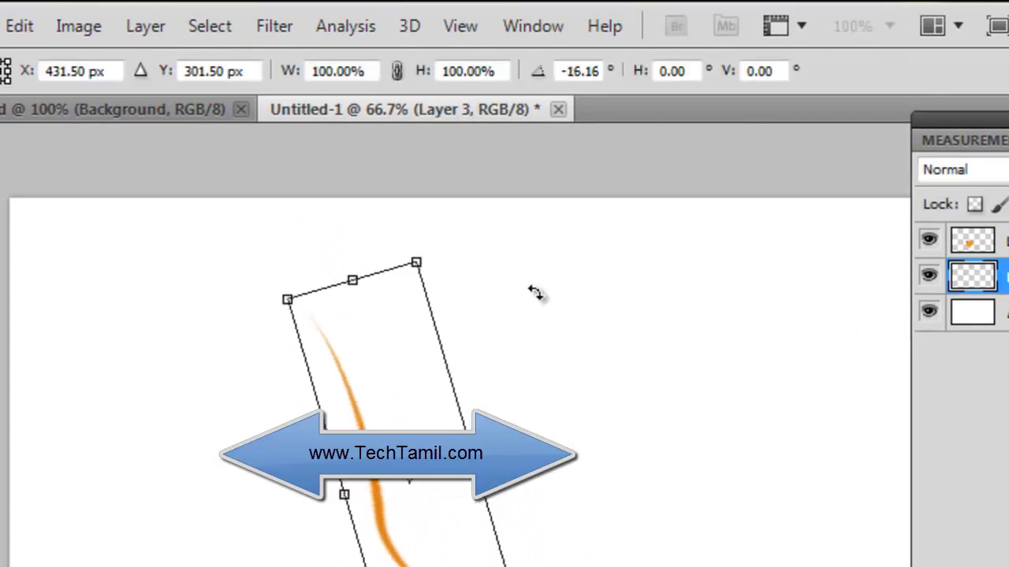
pyautogui.press('Return')
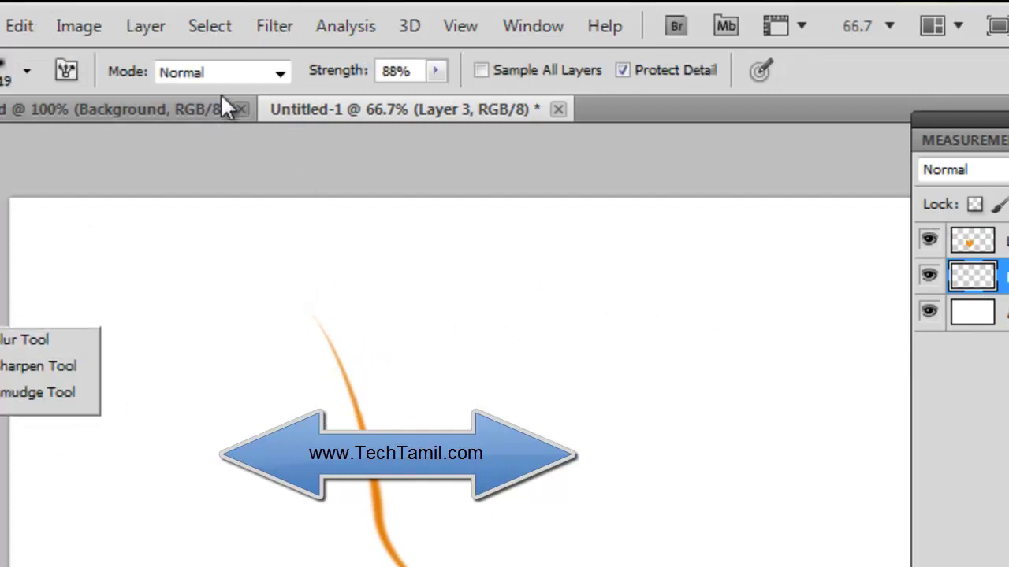
pyautogui.click(275, 26)
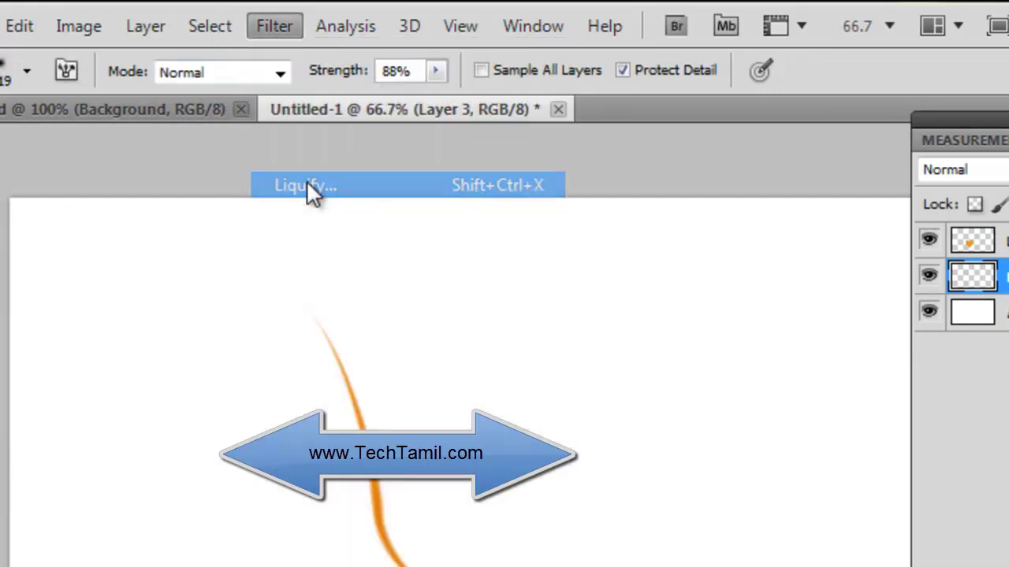
# - Warp the orange line with Liquify, enlarging the brush, so it sweeps down to the heart
pyautogui.click(306, 185)
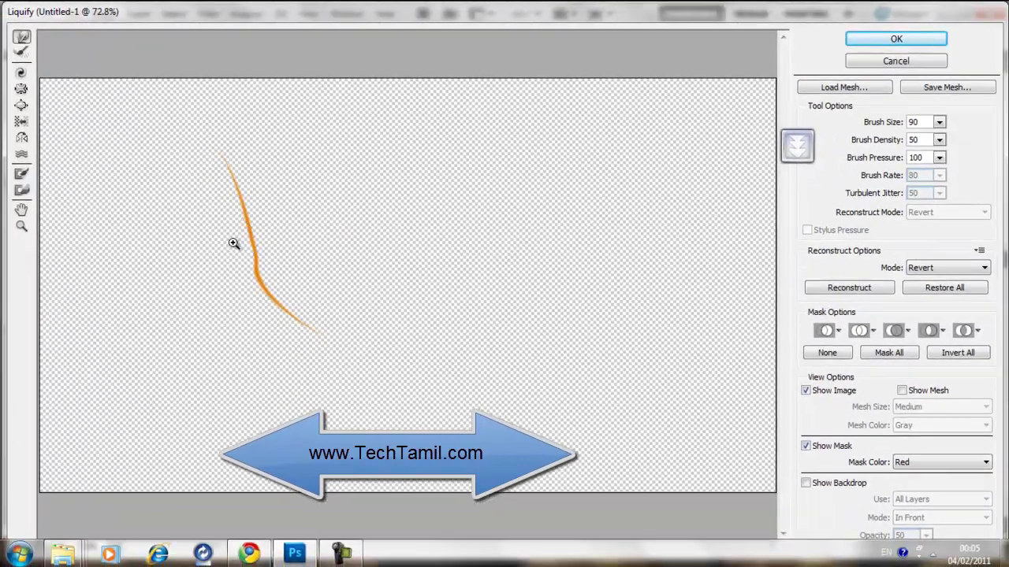
pyautogui.click(940, 122)
pyautogui.moveTo(867, 140)
pyautogui.mouseDown()
pyautogui.moveTo(904, 142)
pyautogui.moveTo(863, 142)
pyautogui.moveTo(874, 140)
pyautogui.mouseUp()
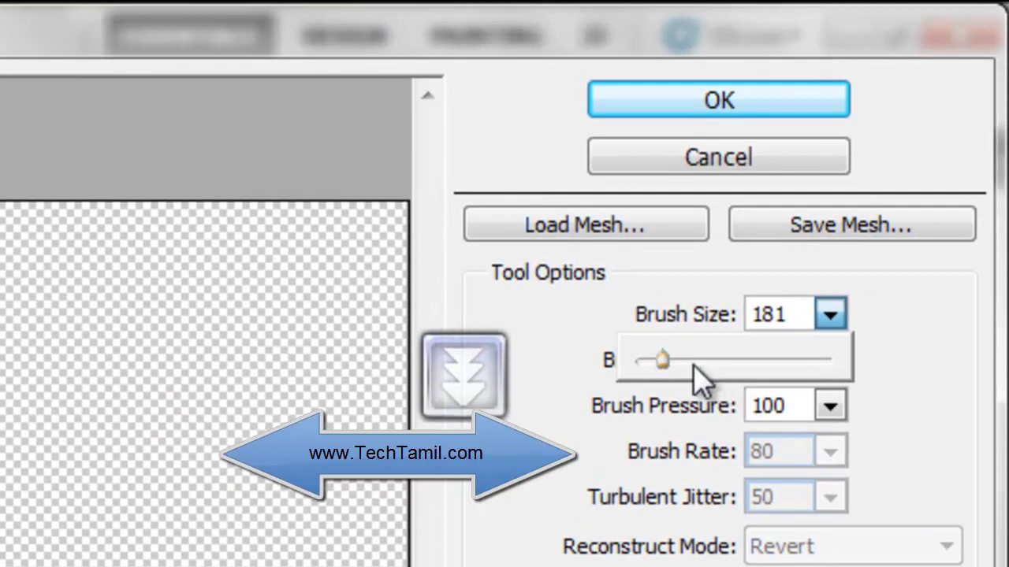
pyautogui.moveTo(662, 360)
pyautogui.mouseDown()
pyautogui.moveTo(641, 361)
pyautogui.moveTo(670, 363)
pyautogui.mouseUp()
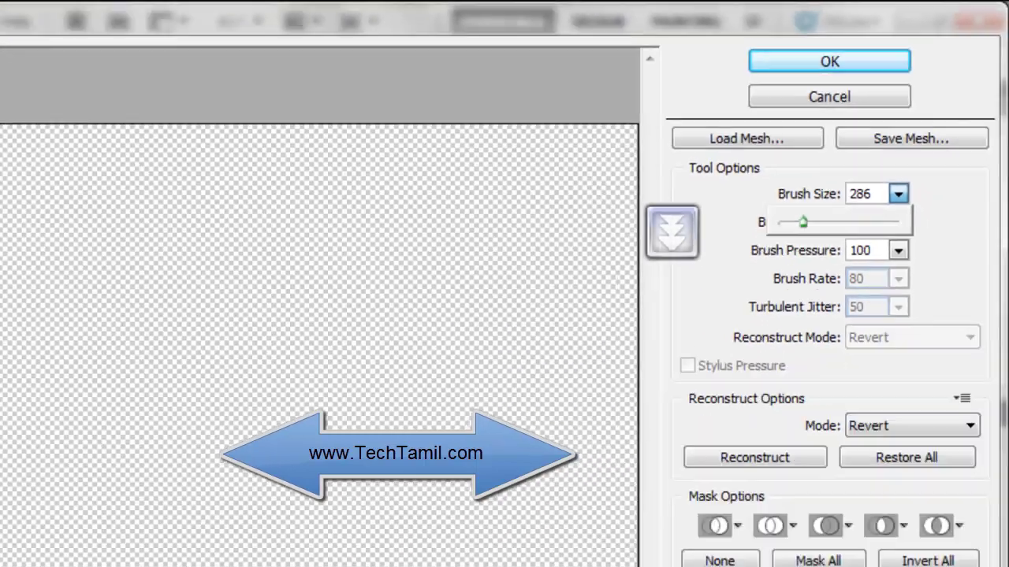
pyautogui.click(176, 255)
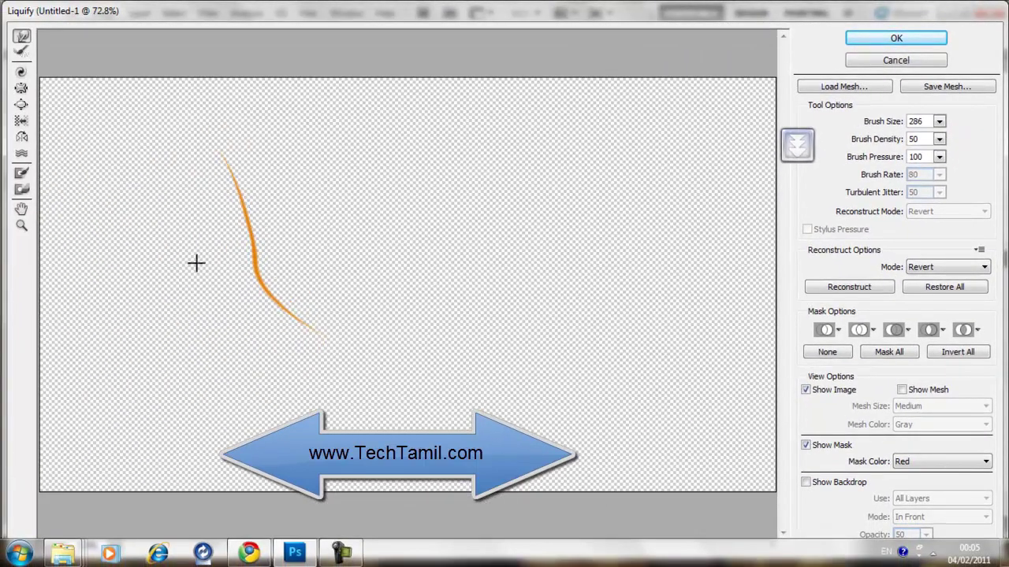
pyautogui.click(862, 37)
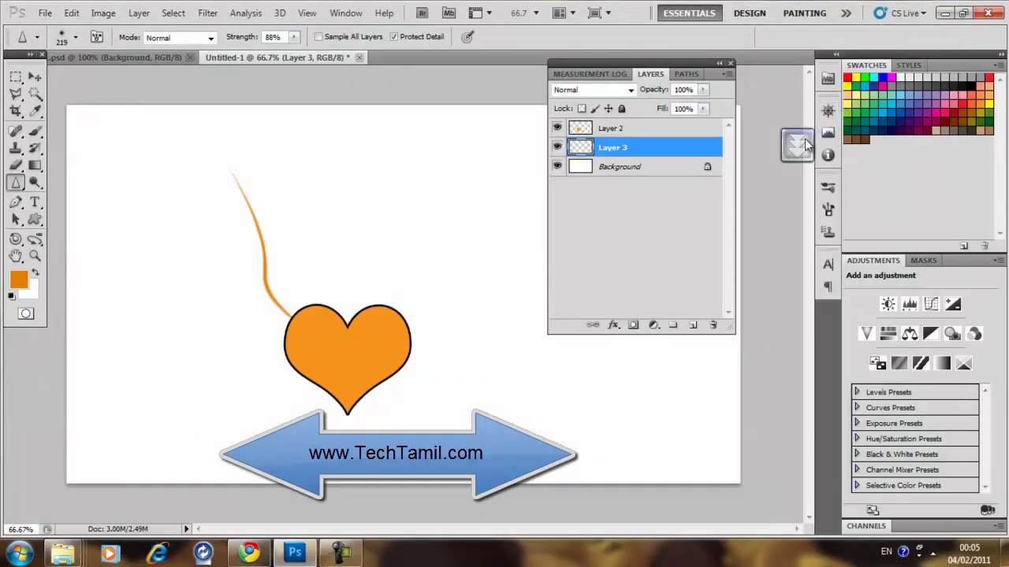
# - Add Layer 4 above Layer 3 and pen a short two-anchor curved path left of the heart
pyautogui.press('v')
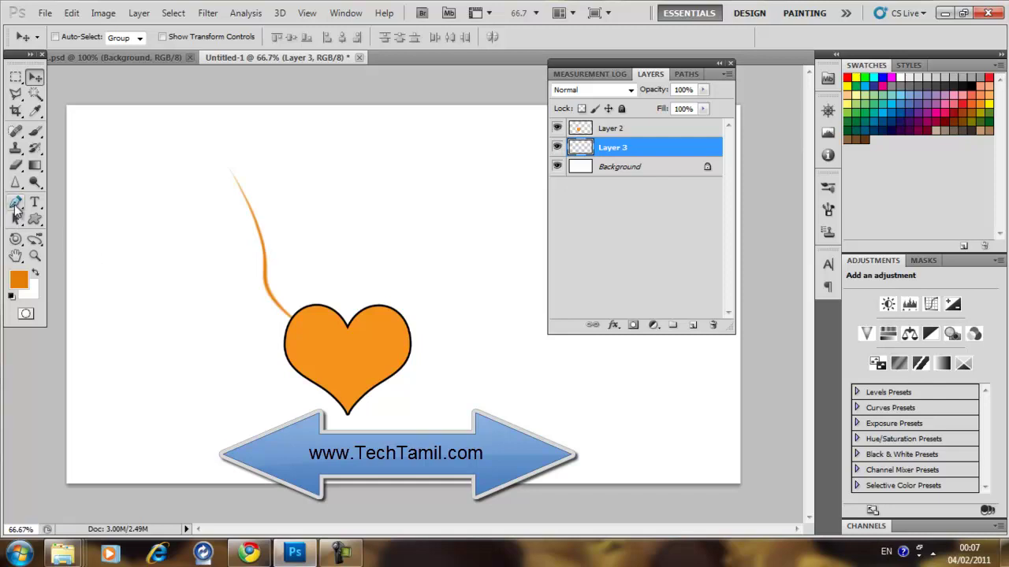
pyautogui.click(16, 203)
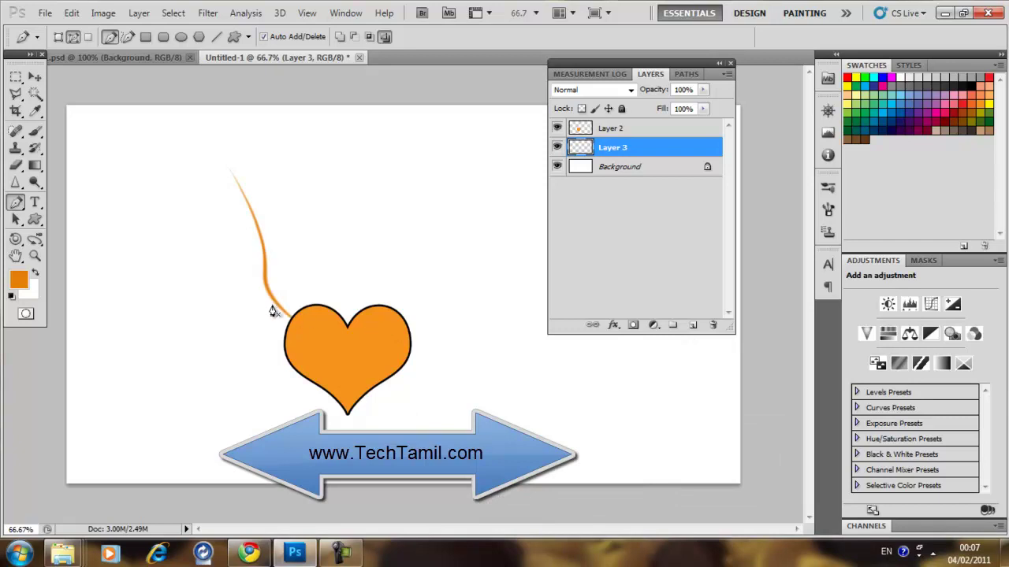
pyautogui.click(692, 325)
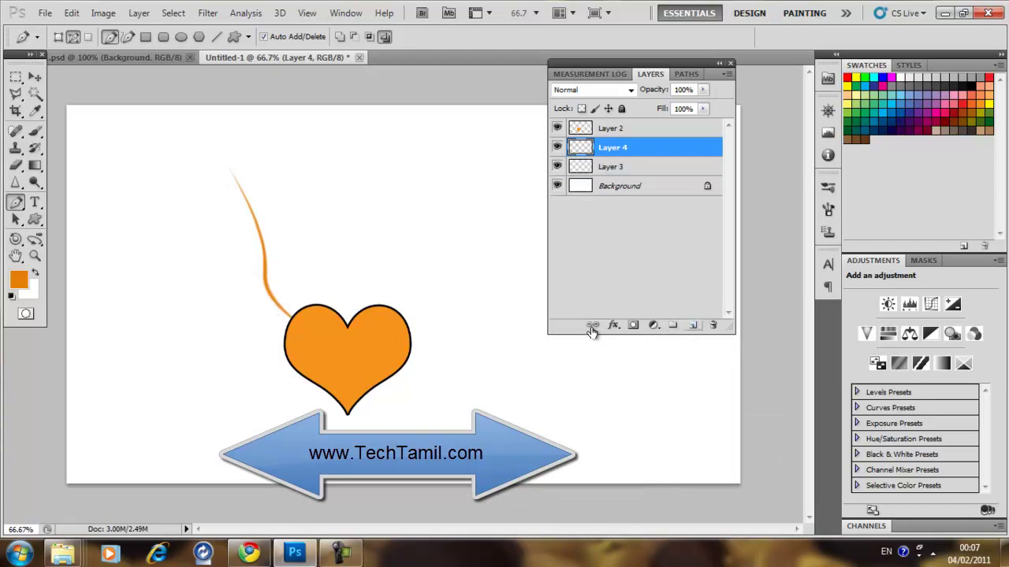
pyautogui.click(278, 312)
pyautogui.moveTo(244, 312); pyautogui.dragTo(225, 324)
pyautogui.click(35, 131)
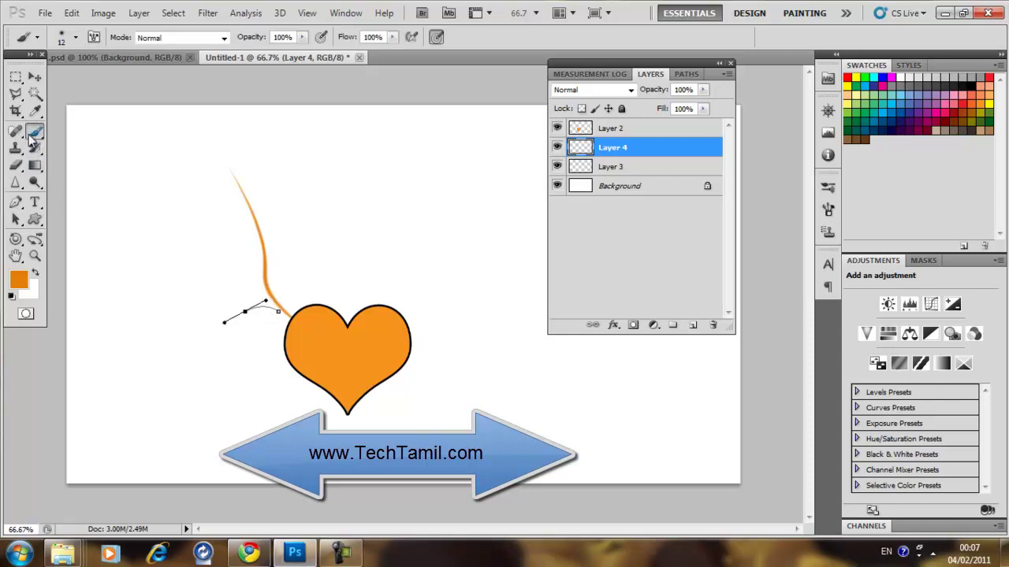
pyautogui.rightClick(223, 264)
# - Set the brush size to 5 px
pyautogui.moveTo(247, 294); pyautogui.dragTo(242, 294)
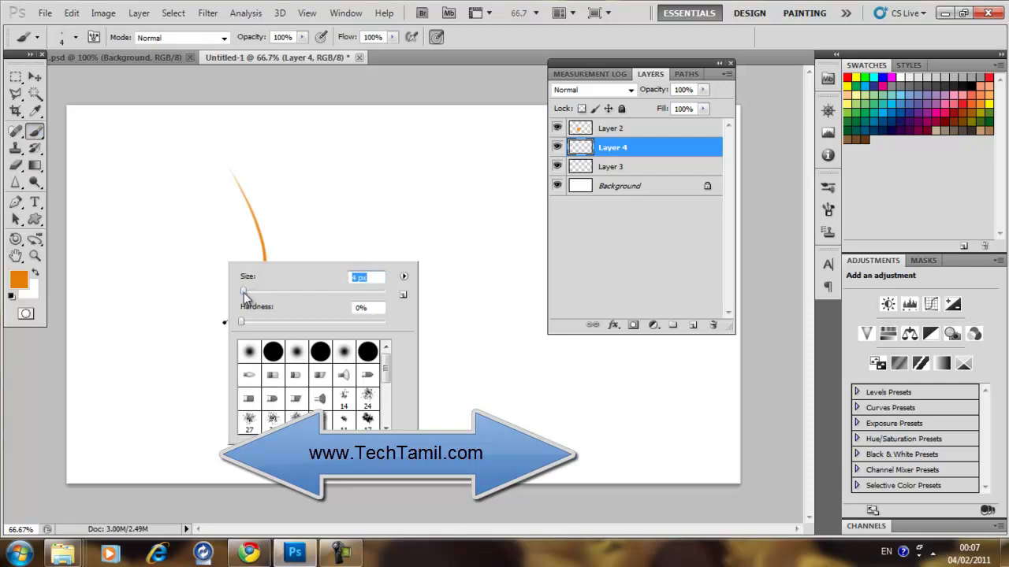
pyautogui.moveTo(248, 294); pyautogui.dragTo(247, 292)
pyautogui.moveTo(352, 278); pyautogui.dragTo(357, 278)
pyautogui.write('5')
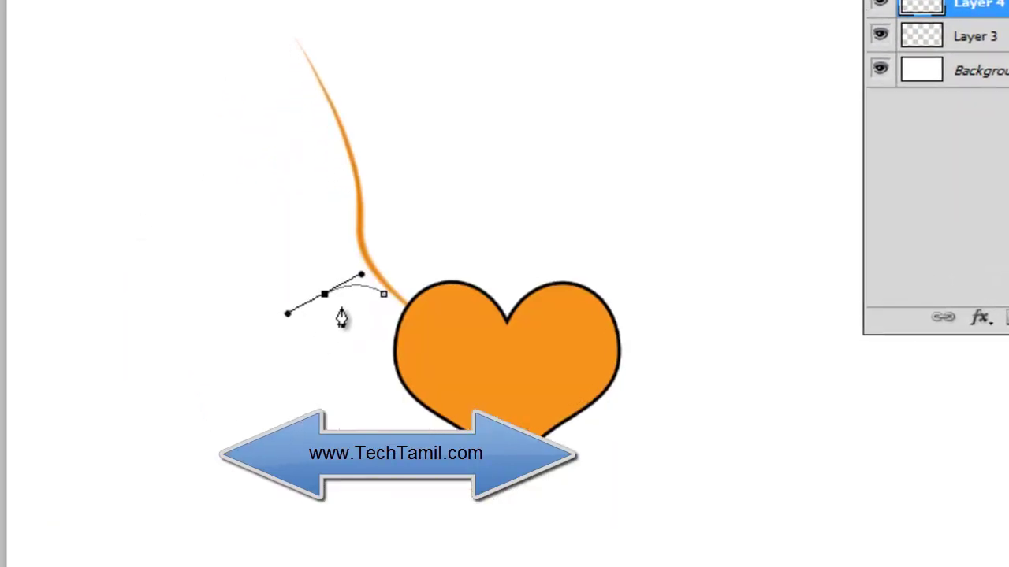
# - Stroke the short path with the tapered brush and hide the path
pyautogui.rightClick(342, 306)
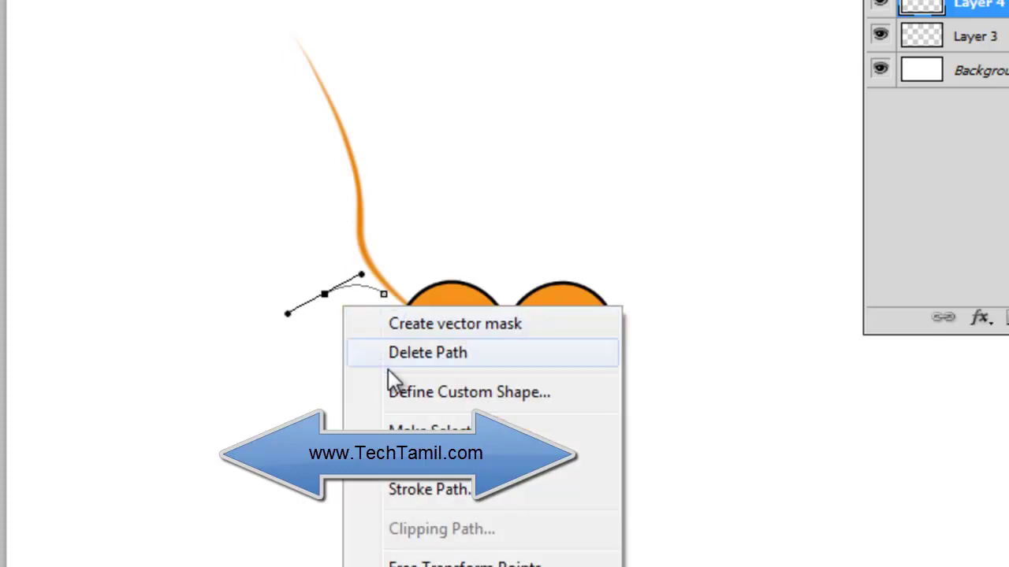
pyautogui.click(432, 489)
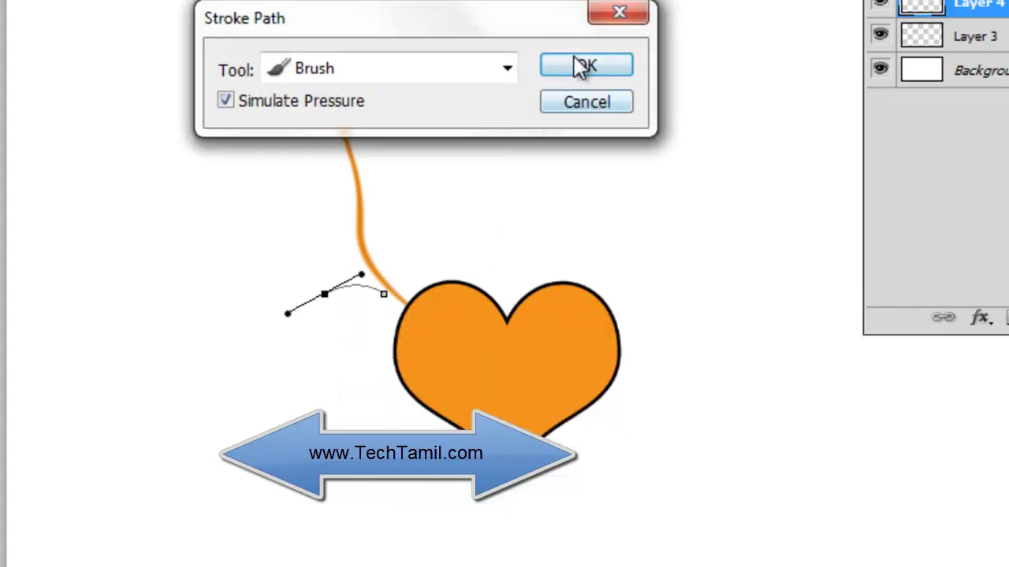
pyautogui.click(582, 69)
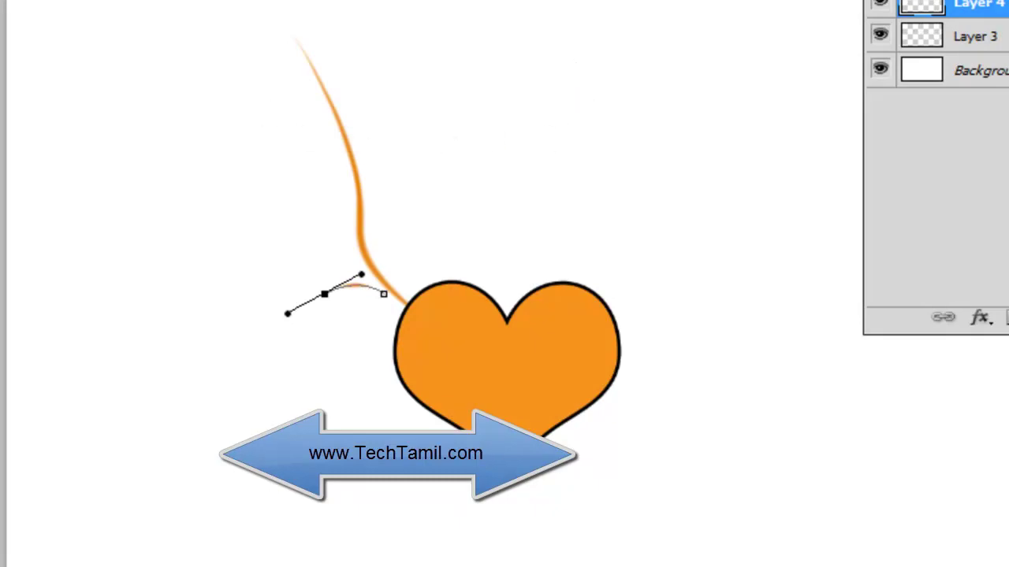
pyautogui.click(930, 197)
# - Duplicate the small feather stroke, stretch the copy leftward, and repeat that transform twice for more feathers
pyautogui.press('F7')
pyautogui.hotkey('ctrl', 'j')
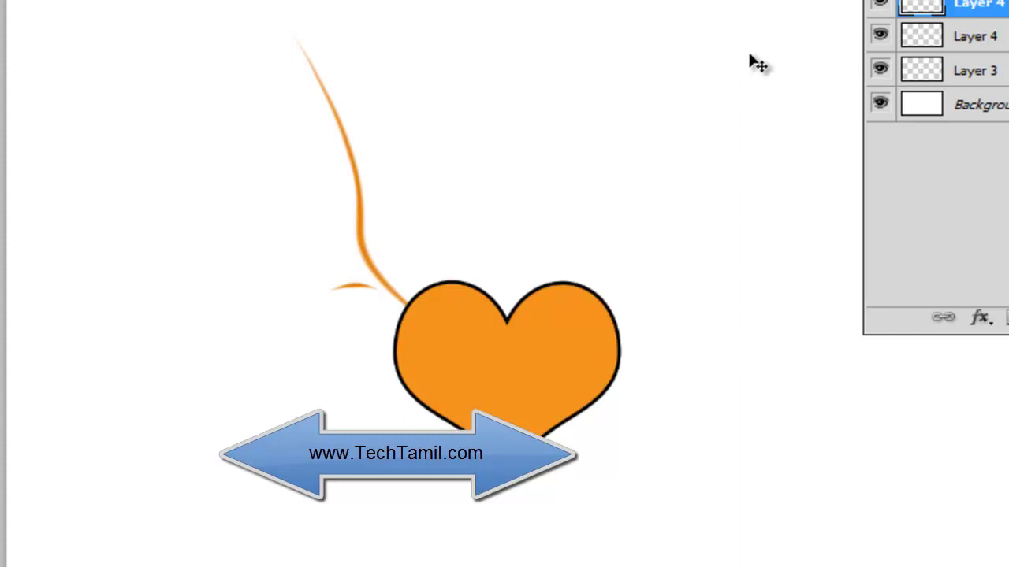
pyautogui.hotkey('ctrl', 't')
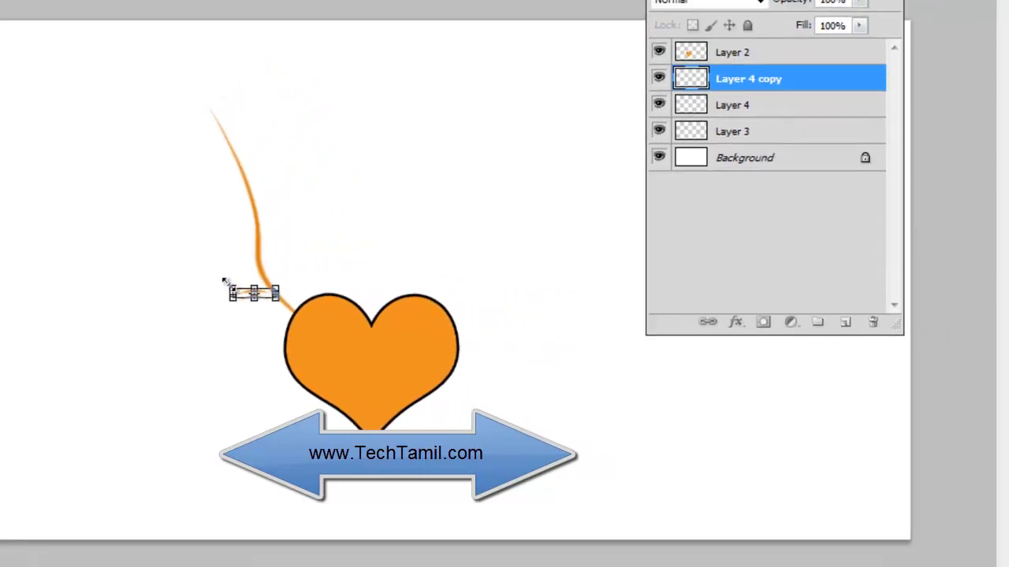
pyautogui.moveTo(208, 272); pyautogui.dragTo(191, 273)
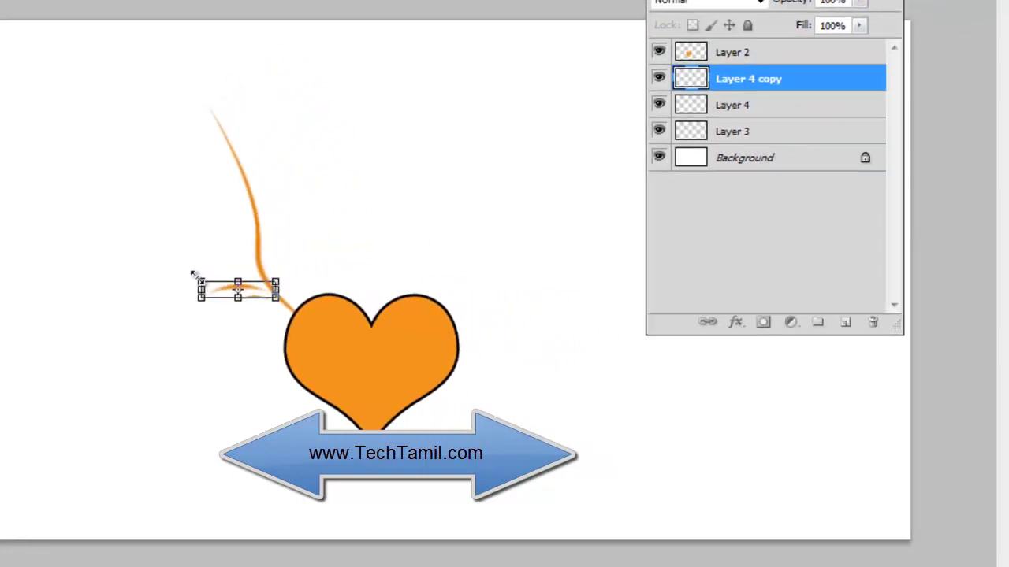
pyautogui.press('Return')
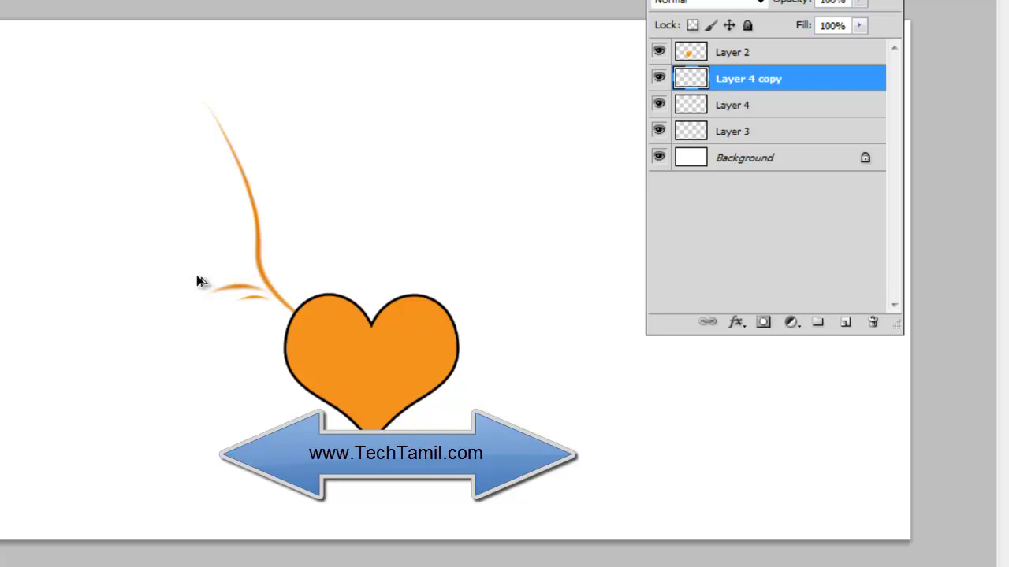
pyautogui.hotkey('ctrl', 'alt', 'shift', 't')
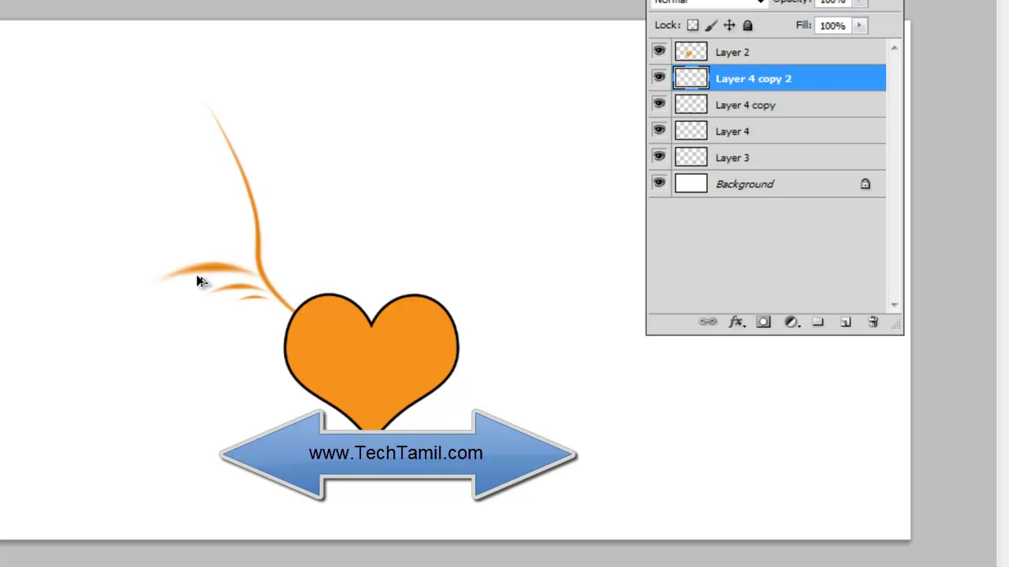
pyautogui.hotkey('ctrl', 'alt', 'shift', 't')
pyautogui.hotkey('ctrl', 'alt', 'shift', 't')
pyautogui.hotkey('ctrl', 'alt', 'shift', 't')
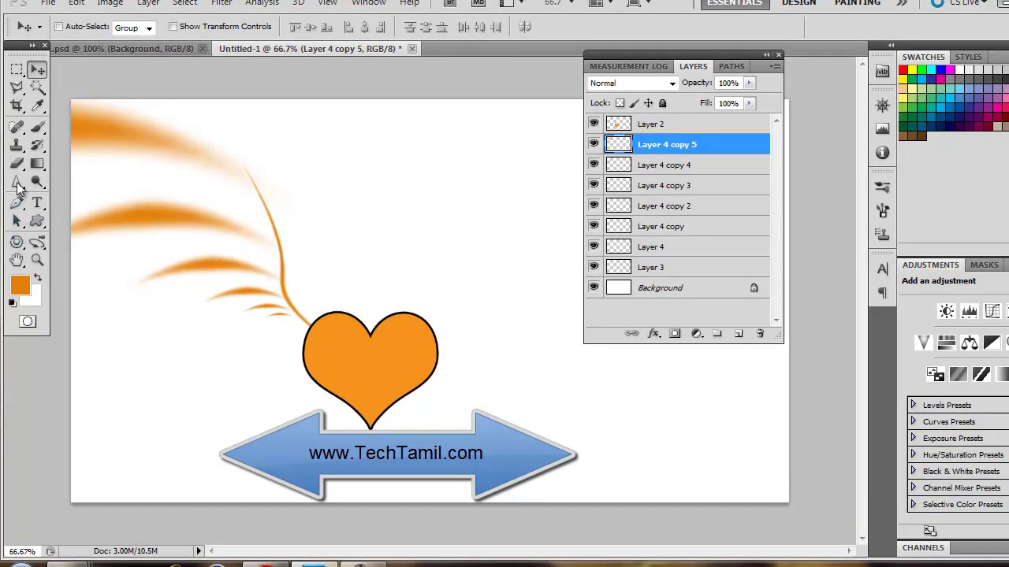
# - Merge the feather stroke layers into Layer 4 copy 5 and sharpen their edges with the Sharpen Tool
pyautogui.click(17, 183)
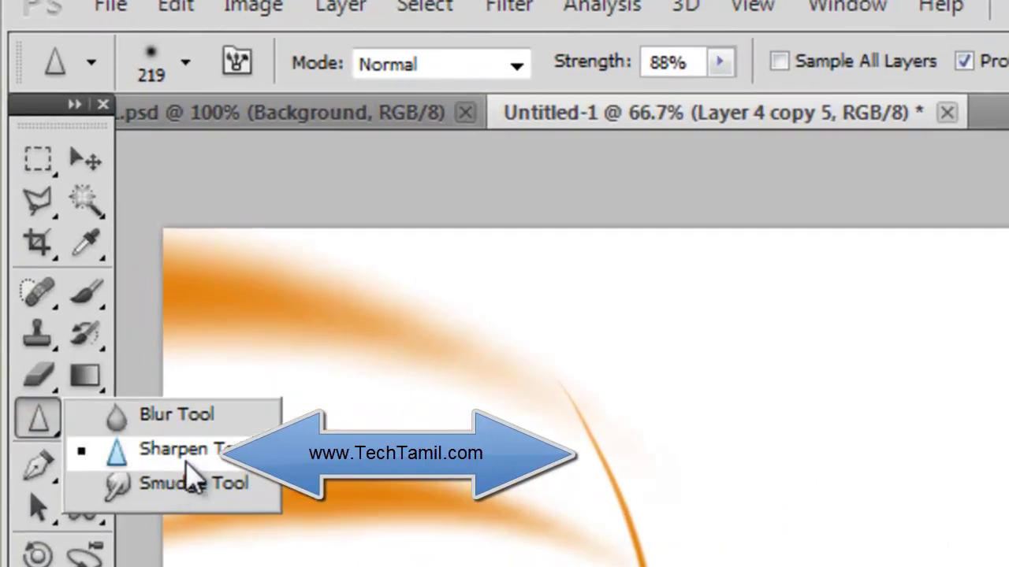
pyautogui.click(98, 237)
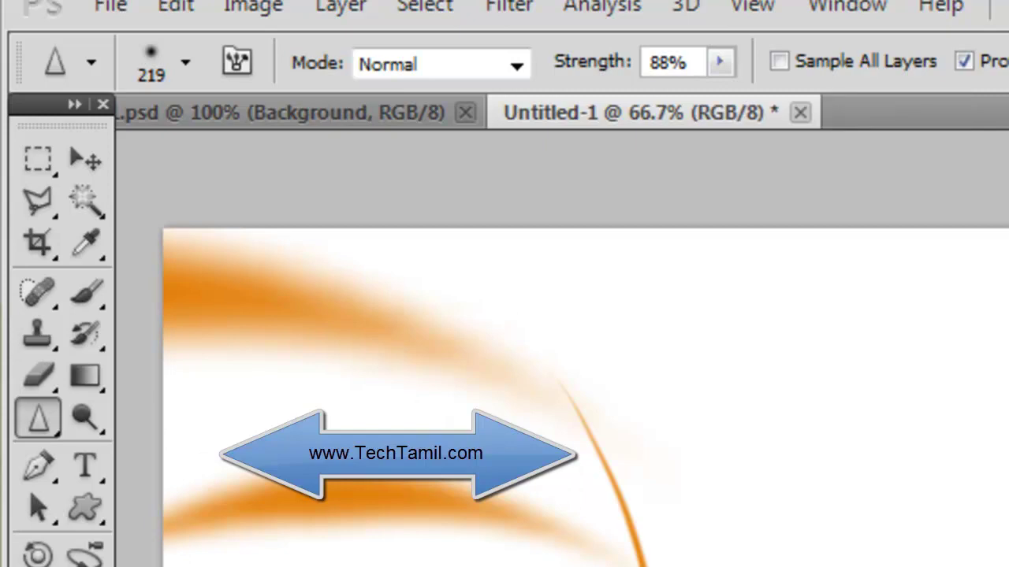
pyautogui.rightClick(605, 157)
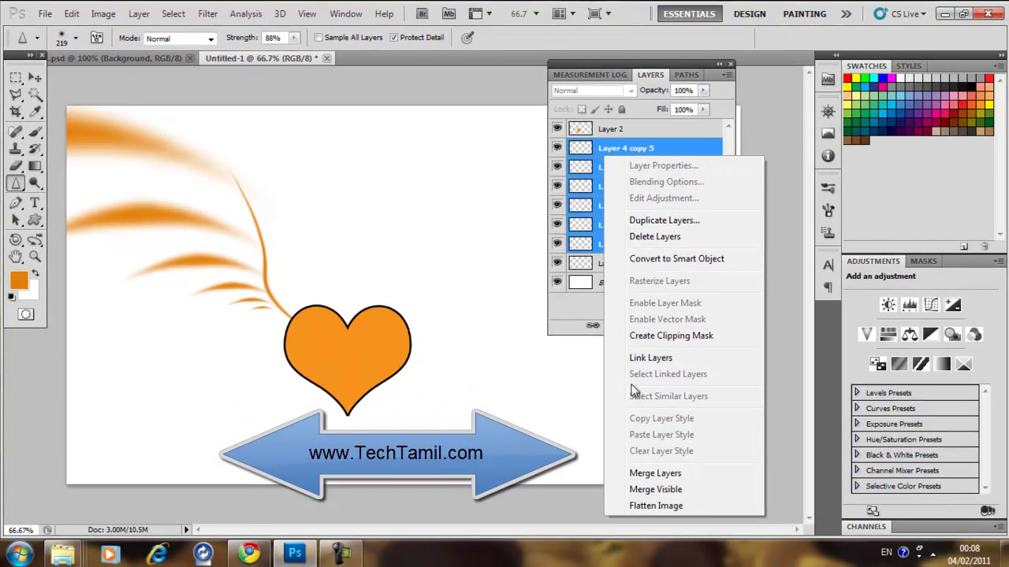
pyautogui.click(656, 475)
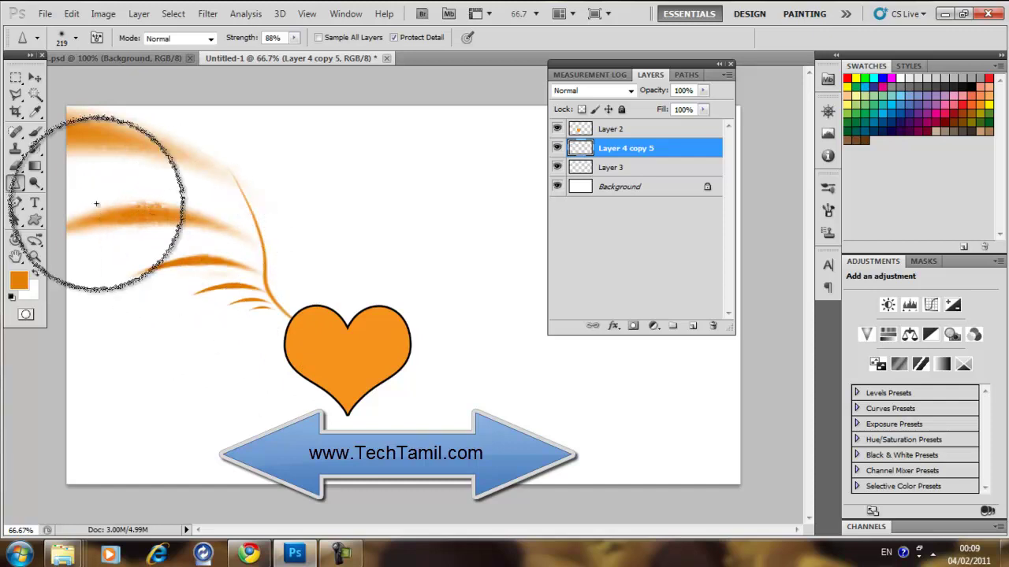
pyautogui.click(35, 77)
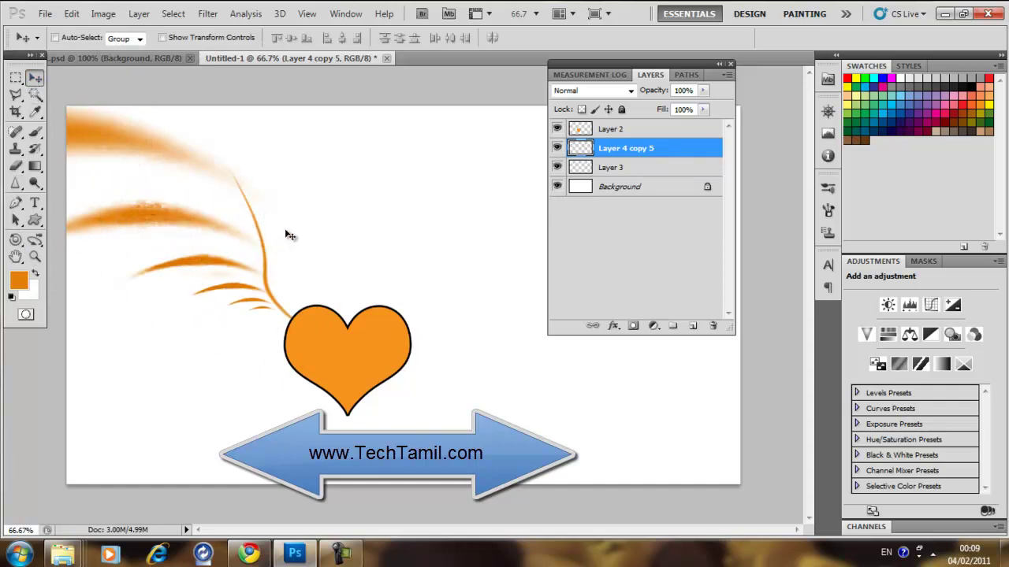
# - Duplicate Layer 3 and the feather layer into wing copies shifted to the right
pyautogui.keyDown('shift'); pyautogui.click(633, 171); pyautogui.keyUp('shift')
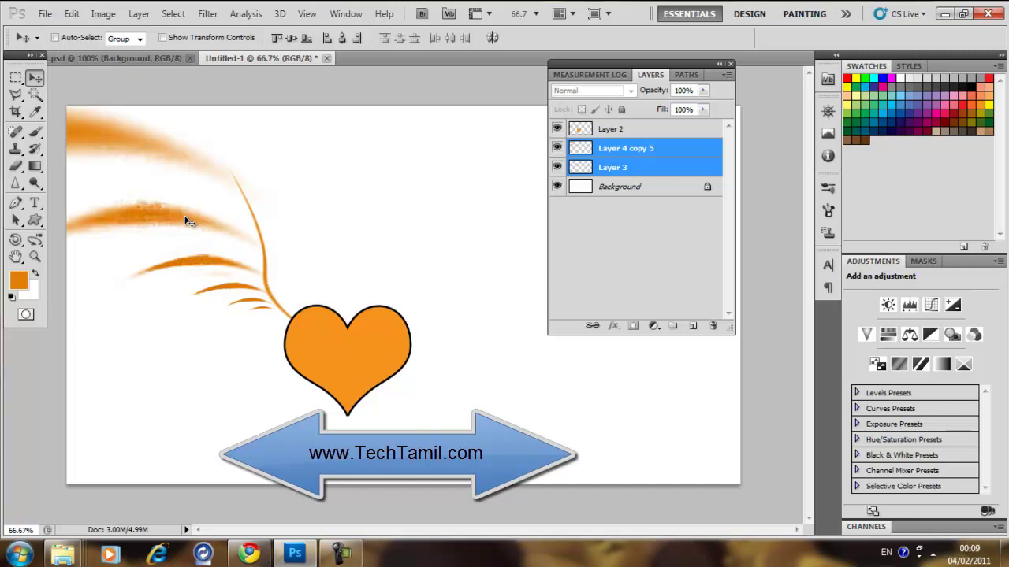
pyautogui.moveTo(180, 220); pyautogui.dragTo(266, 225)
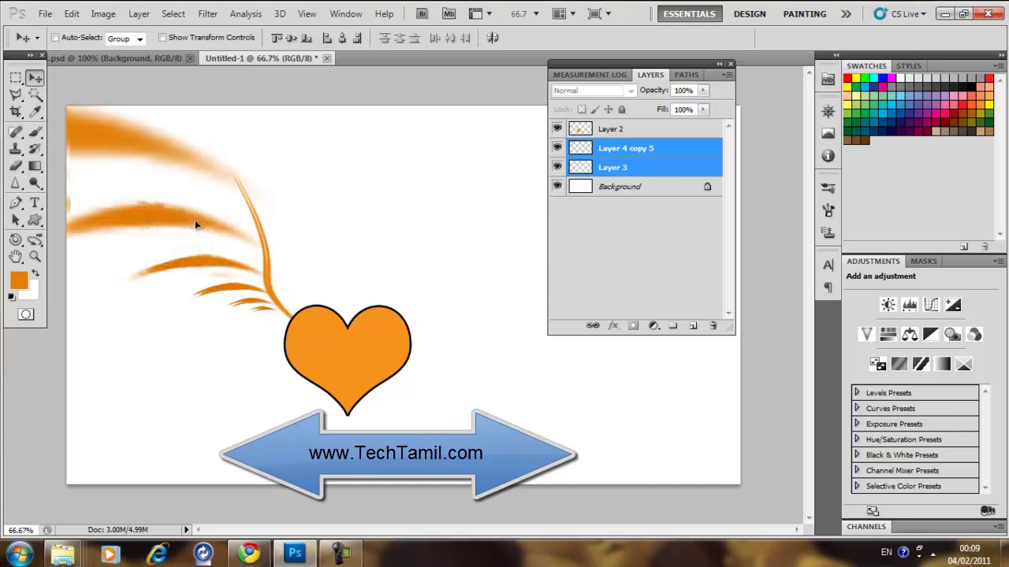
pyautogui.hotkey('ctrl', 'j')
pyautogui.rightClick(266, 224)
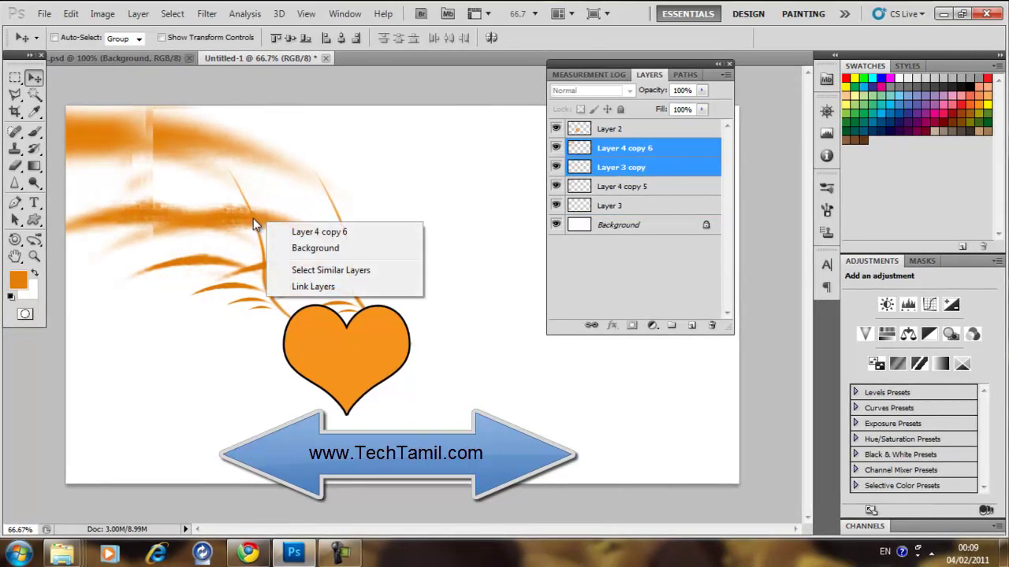
pyautogui.click(646, 160)
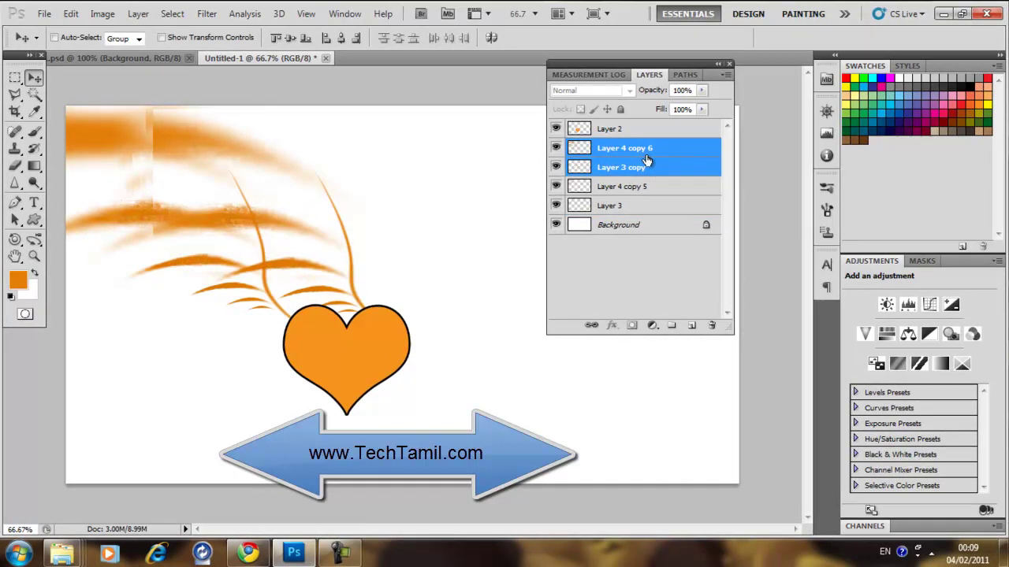
# - Flip the copied wing horizontally and place it on the heart's right side
pyautogui.hotkey('ctrl', 't')
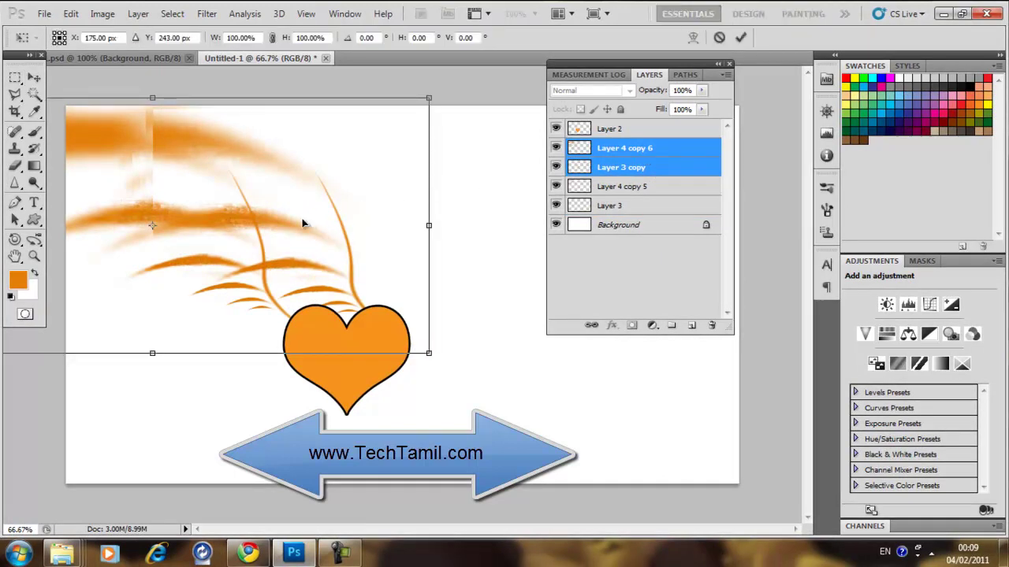
pyautogui.rightClick(291, 165)
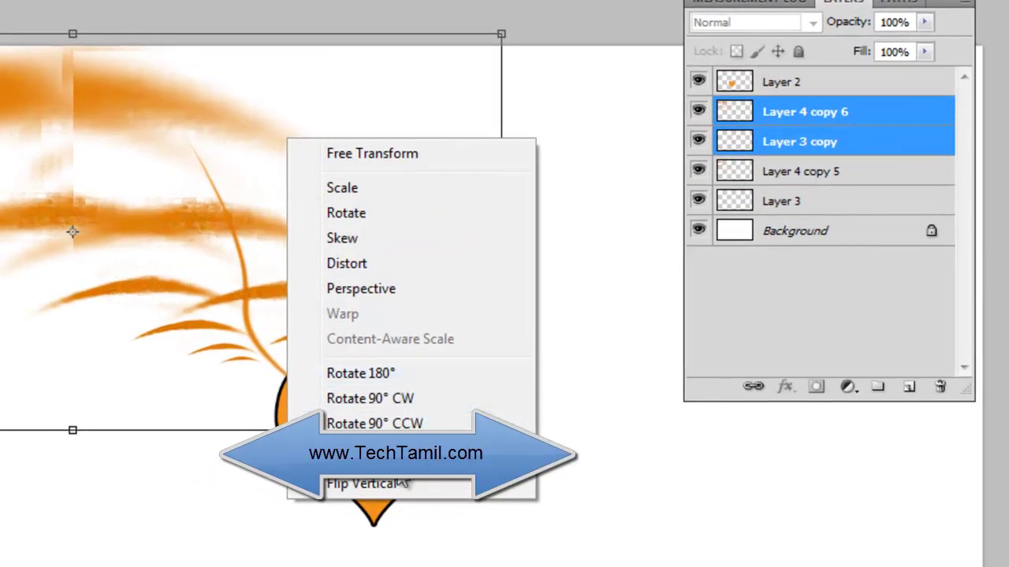
pyautogui.click(406, 483)
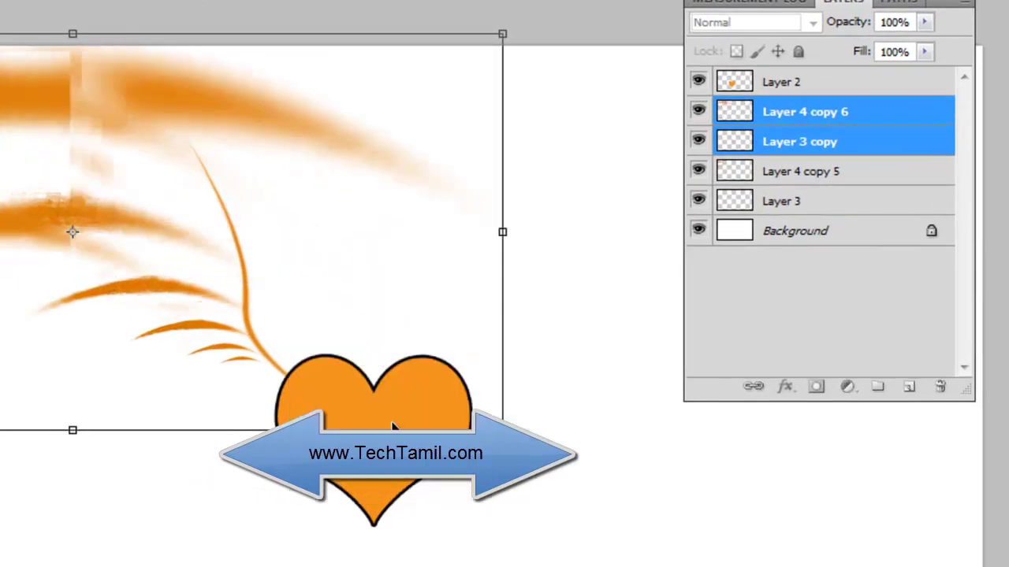
pyautogui.moveTo(298, 297); pyautogui.dragTo(571, 313)
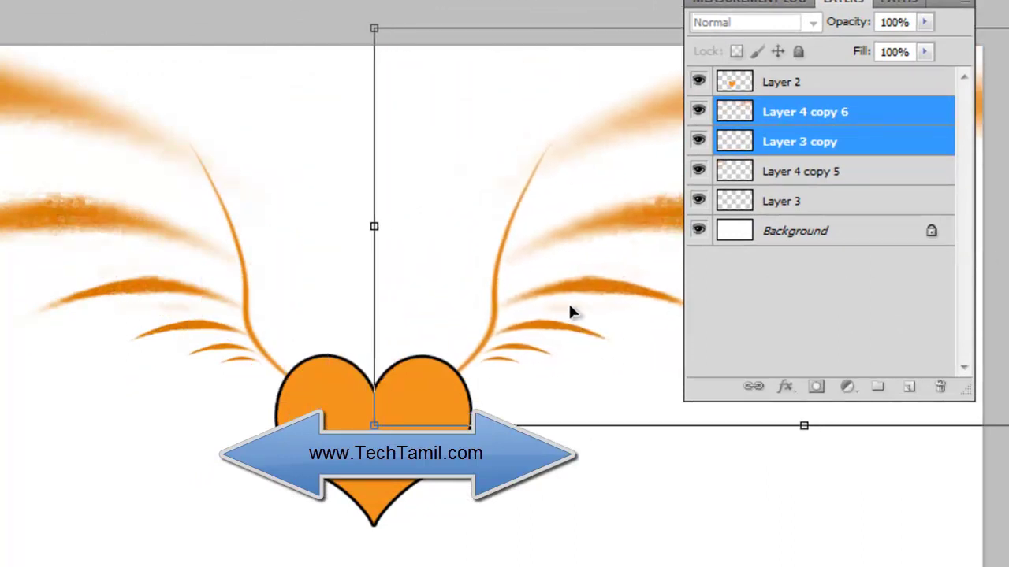
pyautogui.press('Return')
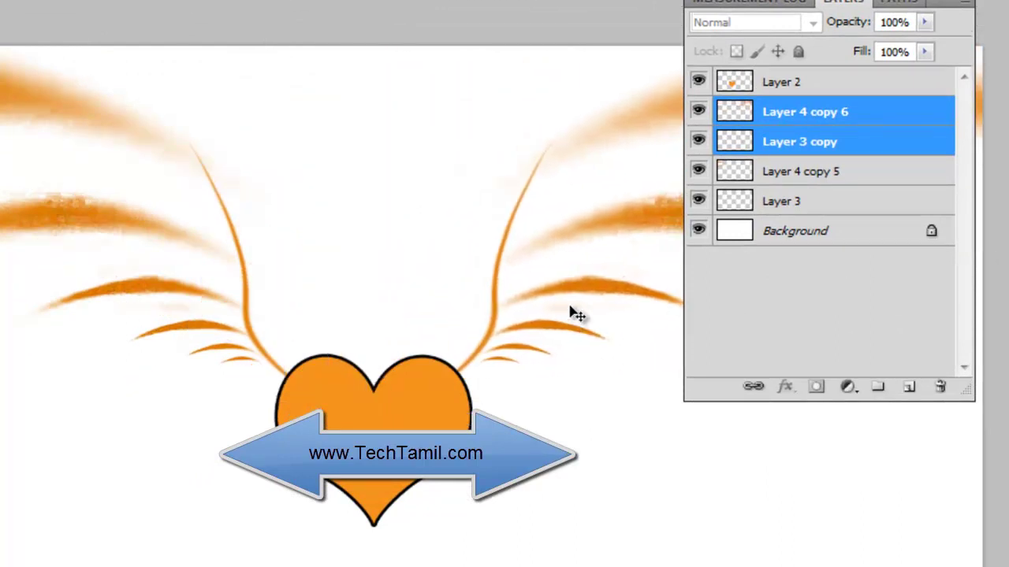
# - Group all heart and wing layers as Group 1 and move it left and down
pyautogui.click(762, 206)
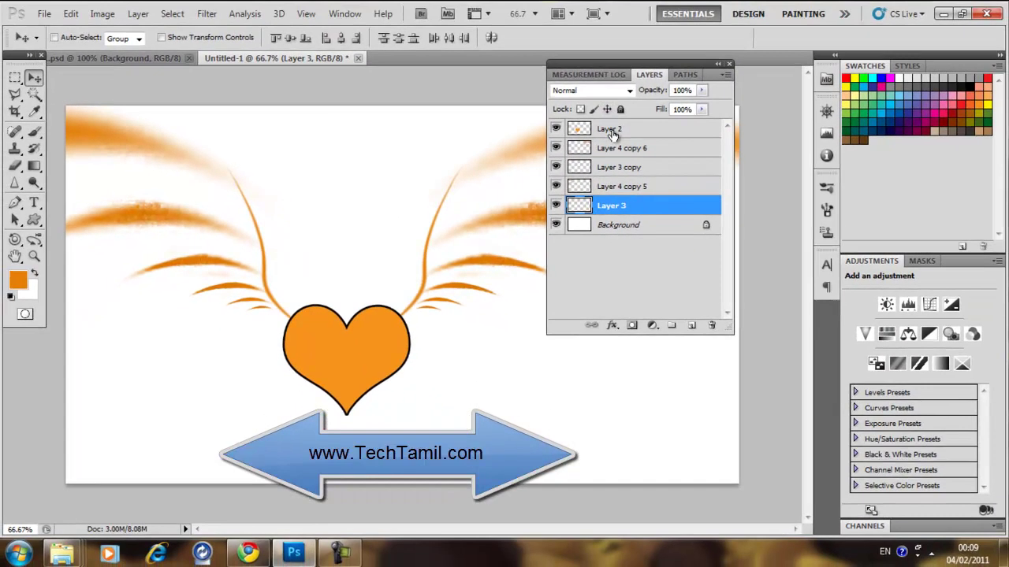
pyautogui.keyDown('shift'); pyautogui.click(623, 128); pyautogui.keyUp('shift')
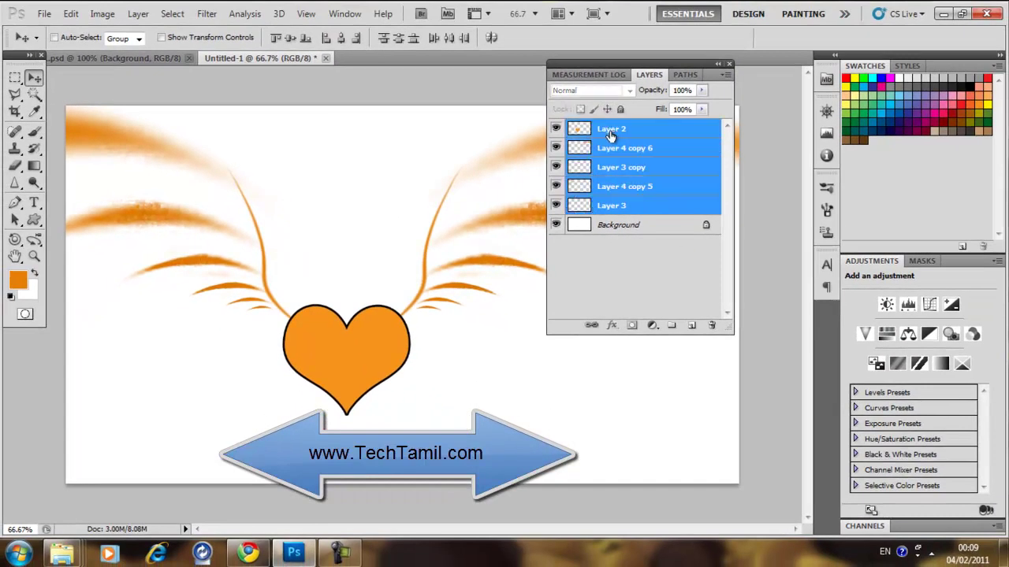
pyautogui.rightClick(612, 136)
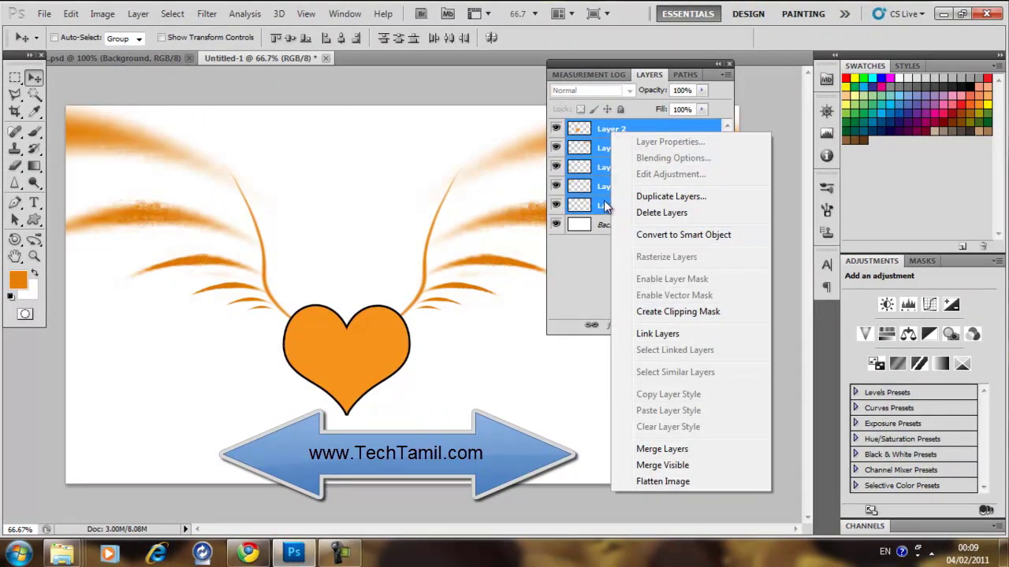
pyautogui.click(599, 170)
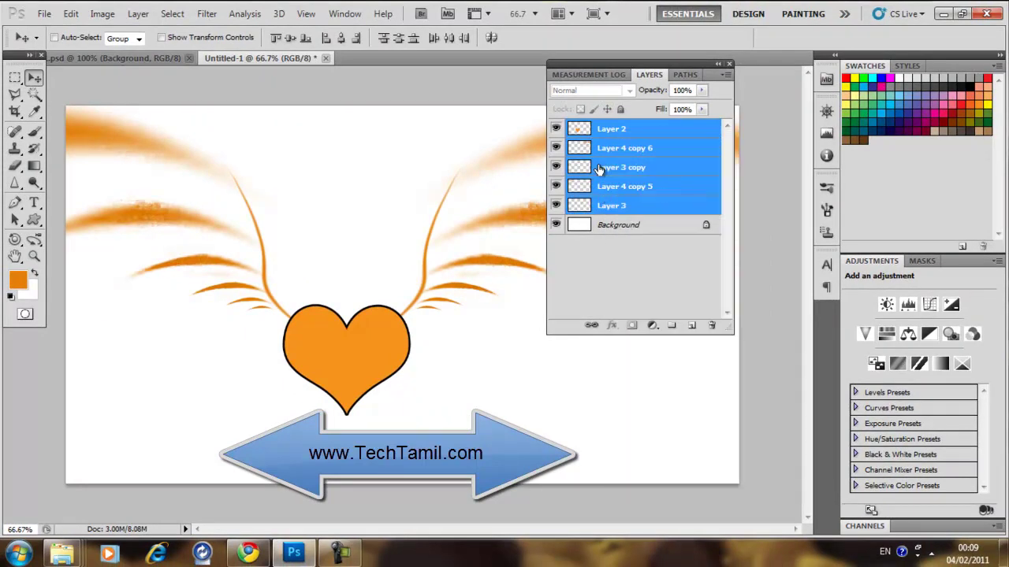
pyautogui.hotkey('ctrl', 'g')
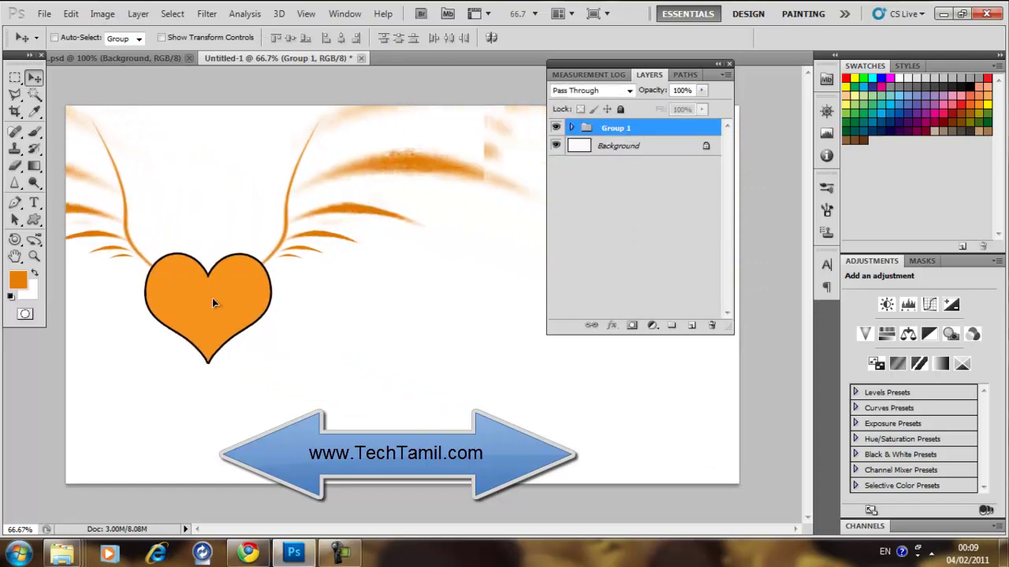
pyautogui.moveTo(345, 349); pyautogui.dragTo(282, 384)
# - Rotate Group 1 about 36° counterclockwise and nudge it up slightly
pyautogui.hotkey('ctrl', 't')
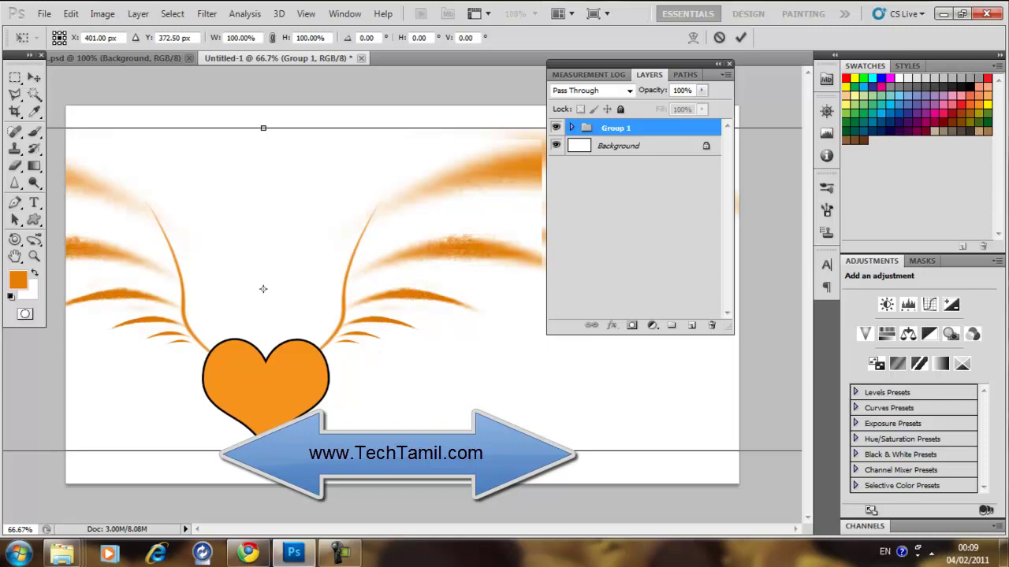
pyautogui.moveTo(388, 499); pyautogui.dragTo(490, 387)
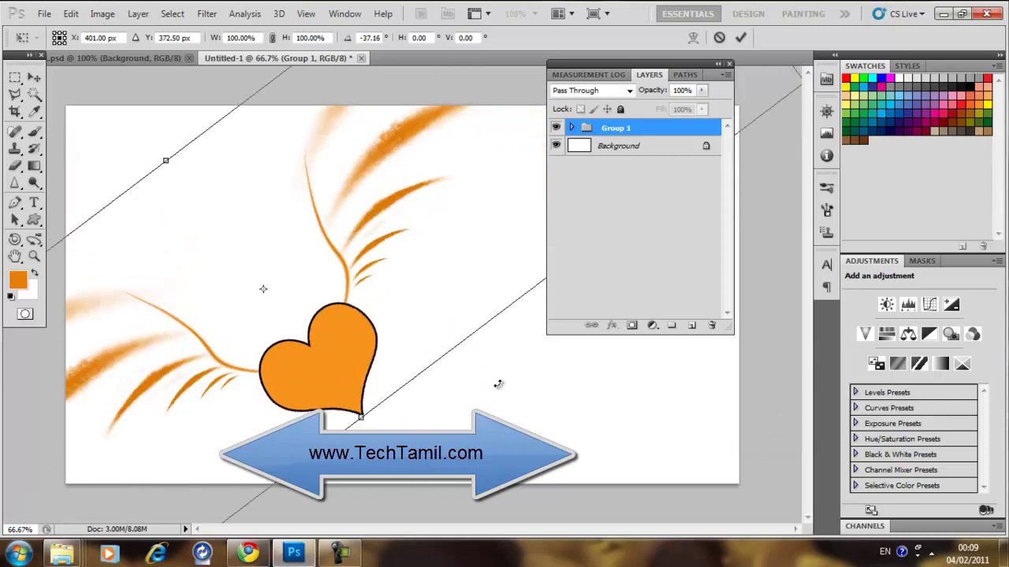
pyautogui.moveTo(408, 355); pyautogui.dragTo(402, 332)
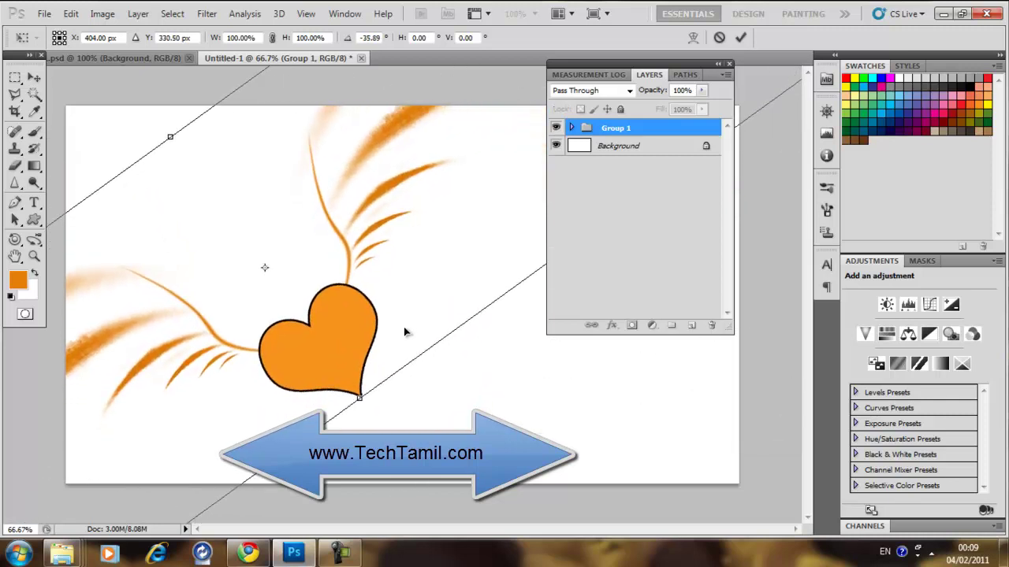
pyautogui.press('Return')
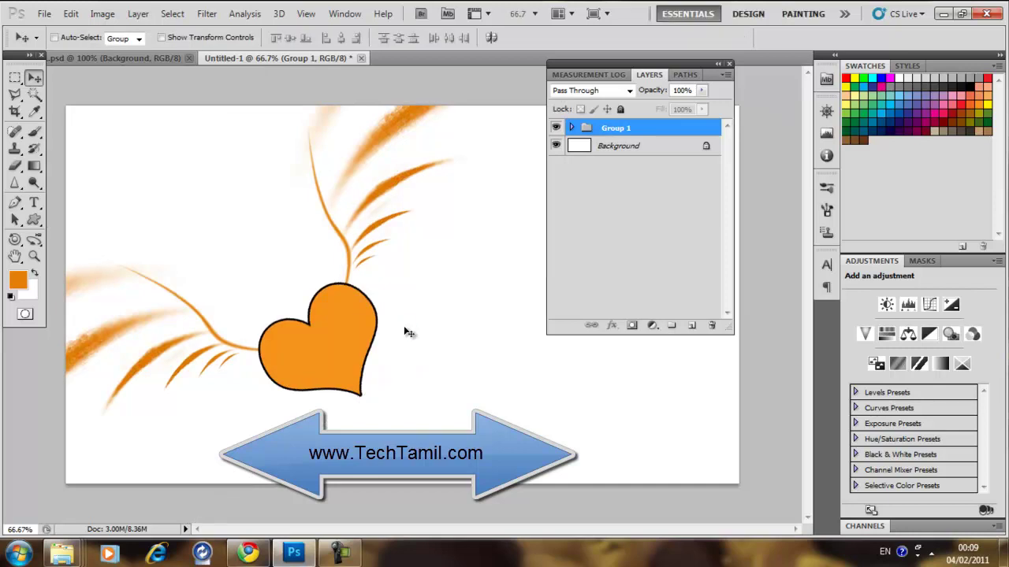
# - Duplicate Group 1 as a group named 'heart' and hide the original Group 1
pyautogui.rightClick(631, 128)
pyautogui.click(659, 159)
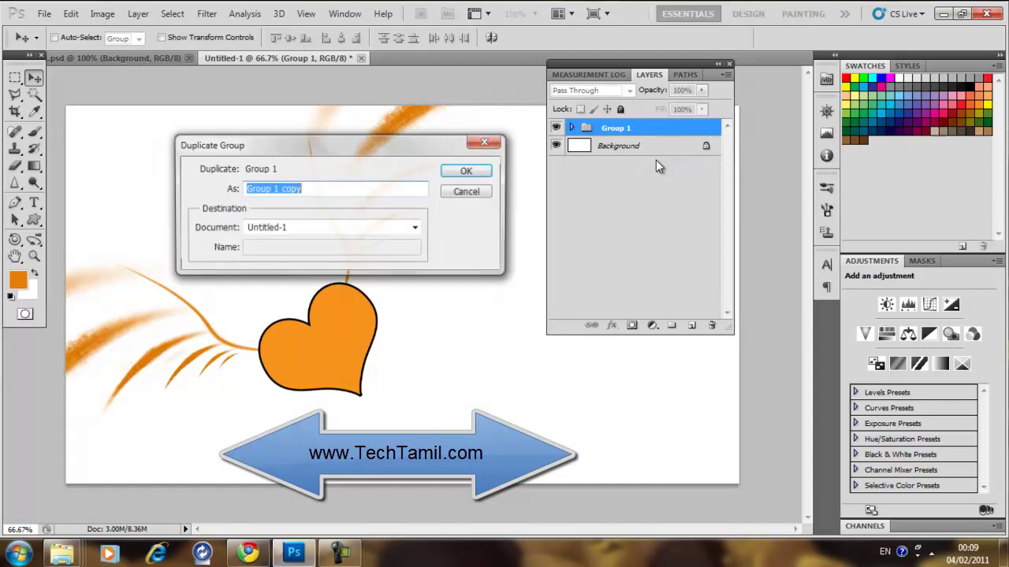
pyautogui.write('heart')
pyautogui.click(473, 173)
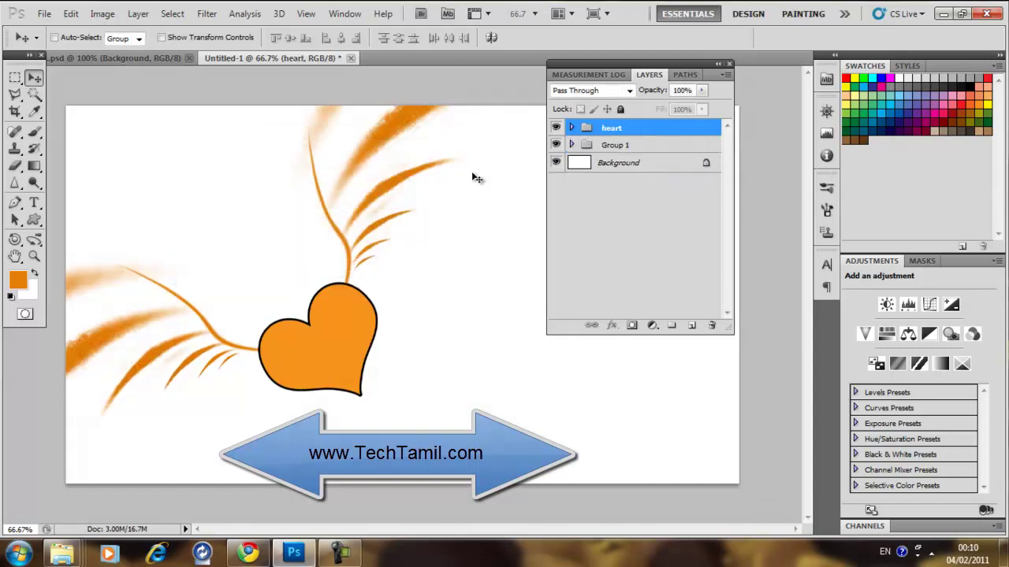
pyautogui.click(556, 146)
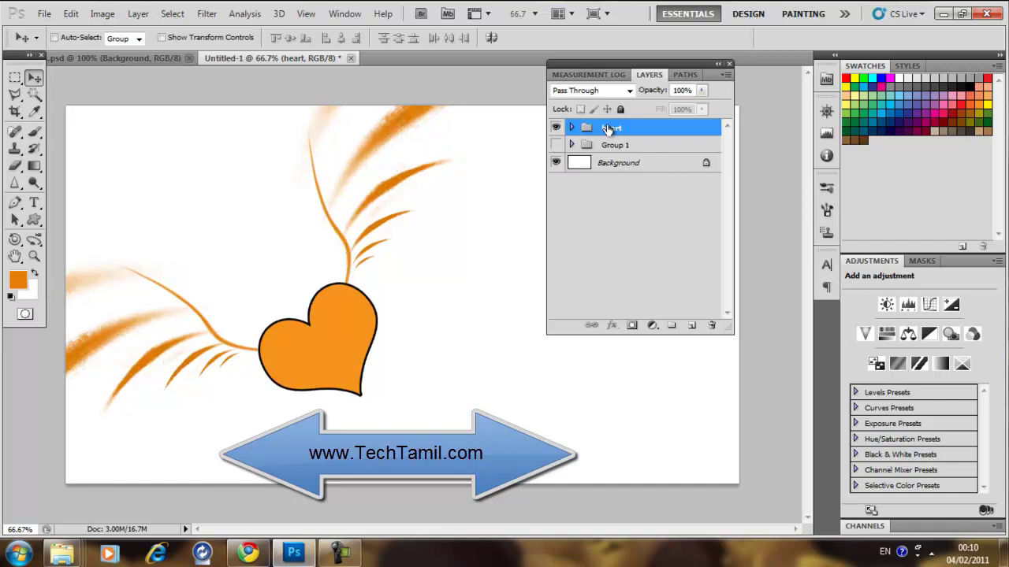
# - Merge the heart group into a single layer, then select the Background layer
pyautogui.rightClick(608, 129)
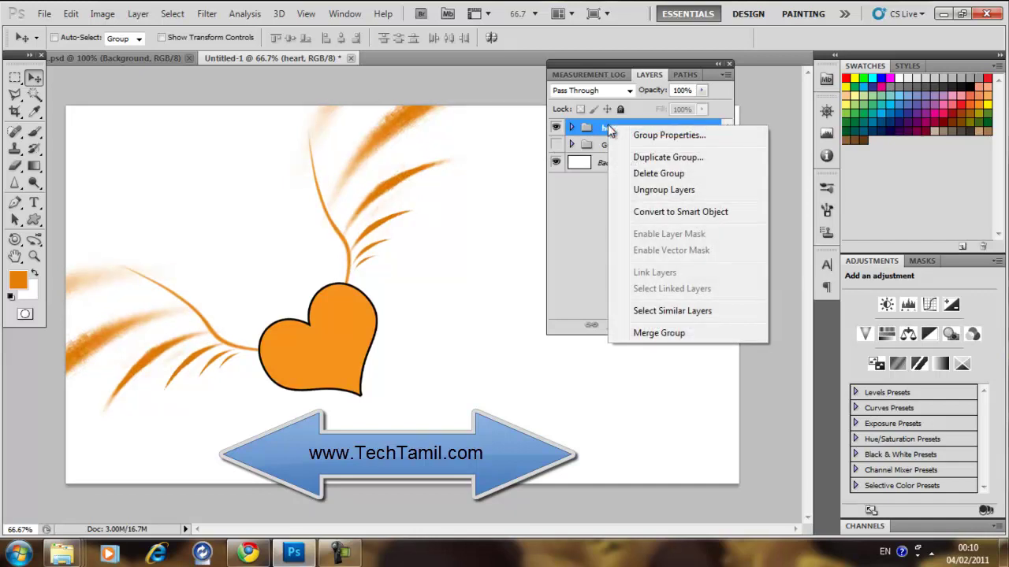
pyautogui.click(644, 333)
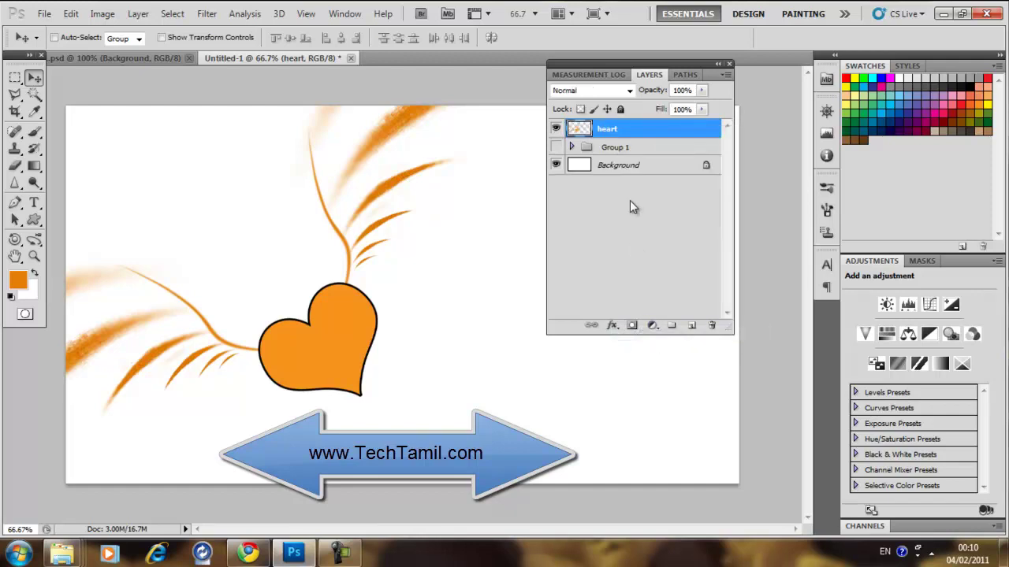
pyautogui.click(557, 129)
pyautogui.rightClick(411, 301)
pyautogui.click(435, 310)
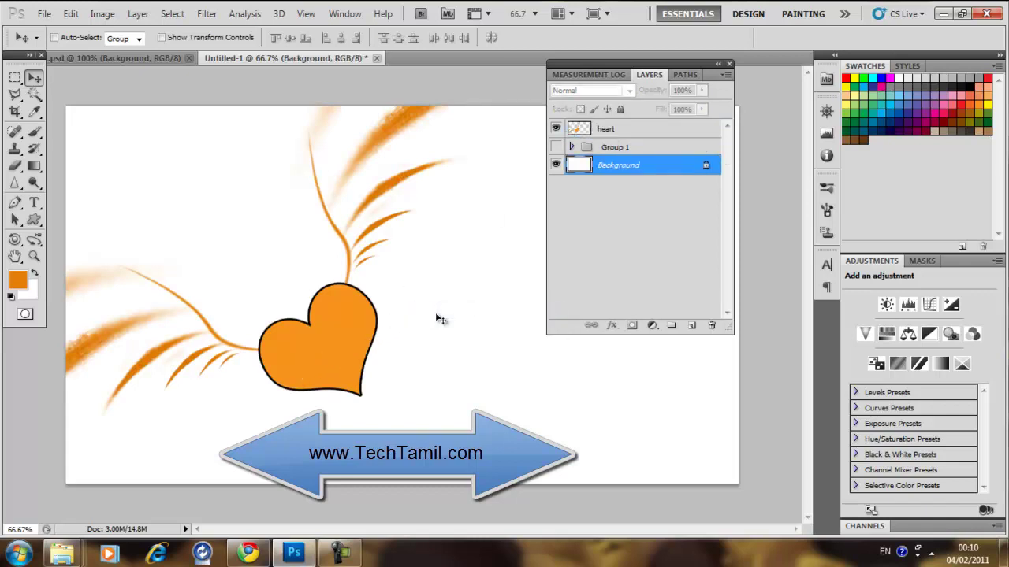
# - Reset to default black and white colours and swap them, making black the Background fill
pyautogui.press('d')
pyautogui.press('x')
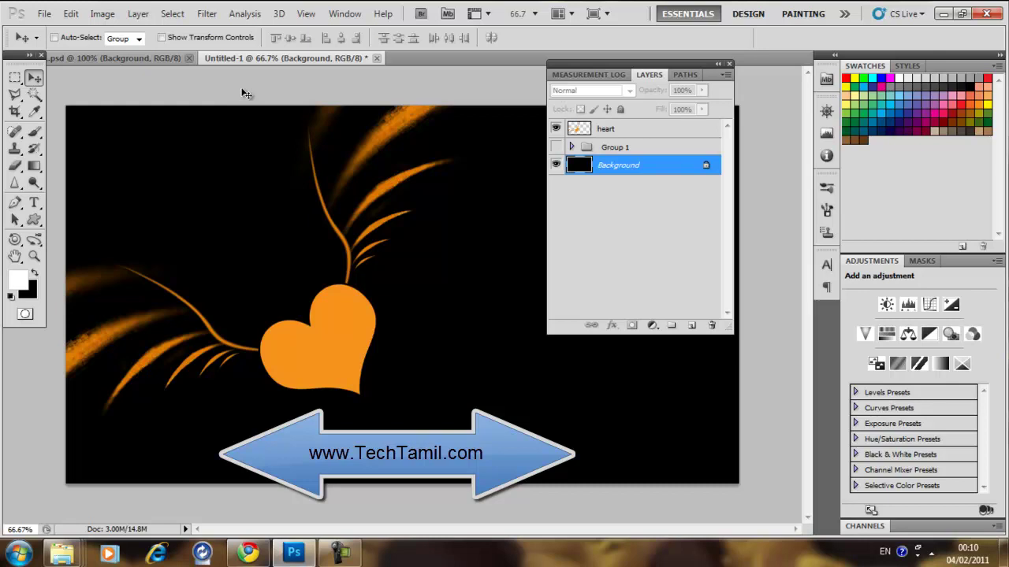
# - Bring displacement.psd's crumpled-paper texture into Untitled-1 as Layer 4 covering the canvas, then hide it
pyautogui.hotkey('ctrl', 'o')
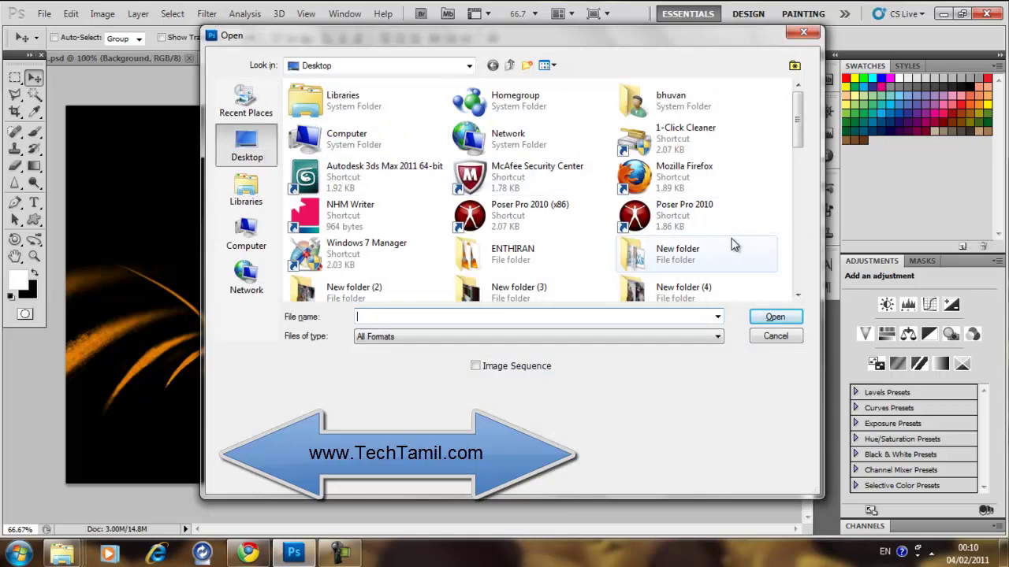
pyautogui.write('di')
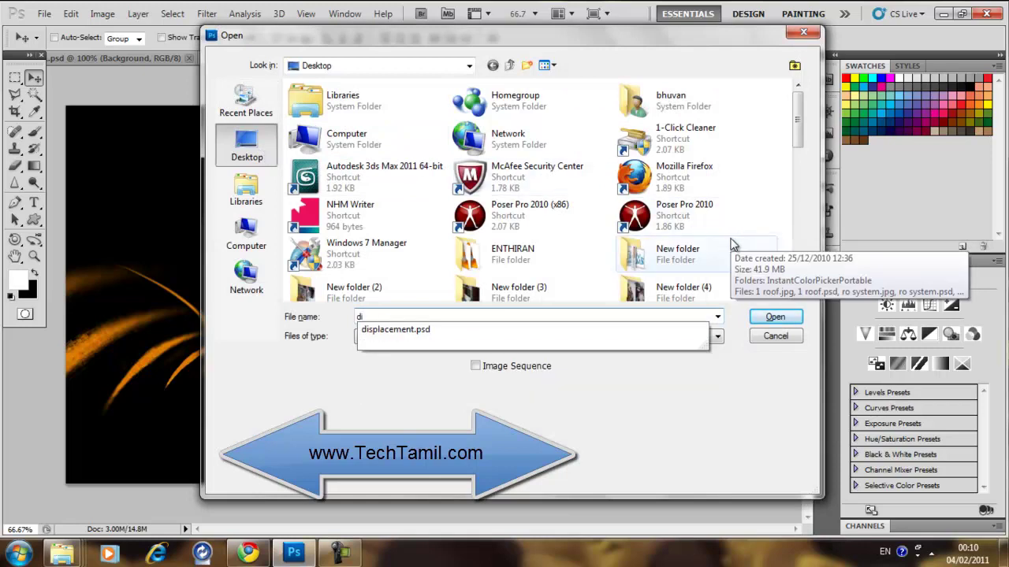
pyautogui.press('Down')
pyautogui.press('Return')
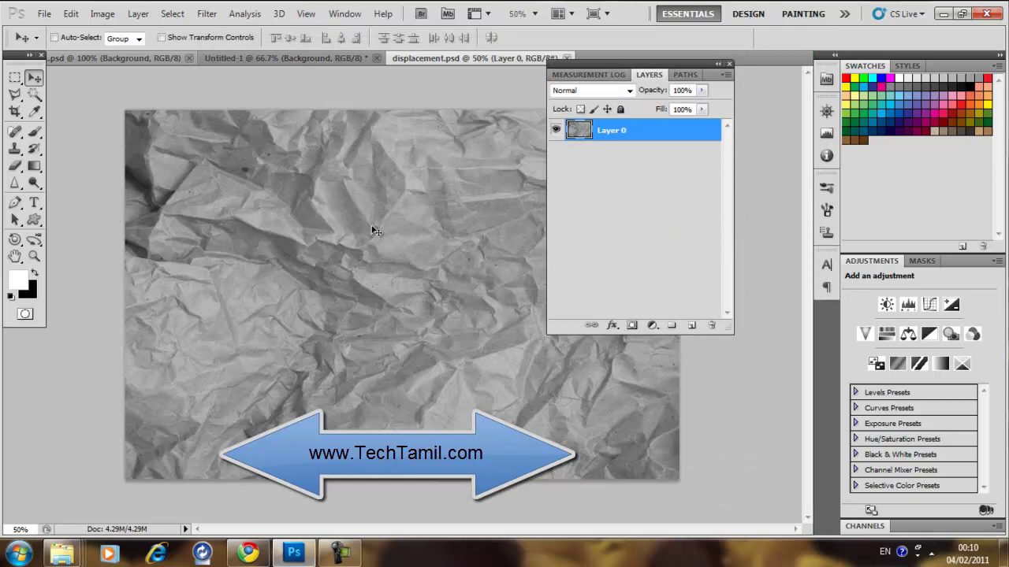
pyautogui.moveTo(372, 224); pyautogui.dragTo(327, 253)
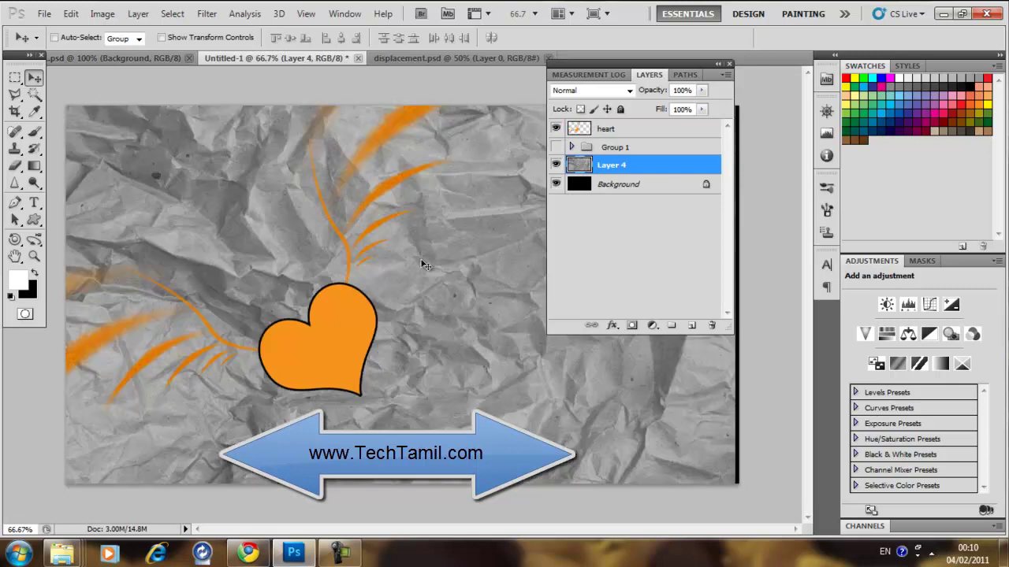
pyautogui.moveTo(424, 265); pyautogui.dragTo(483, 255)
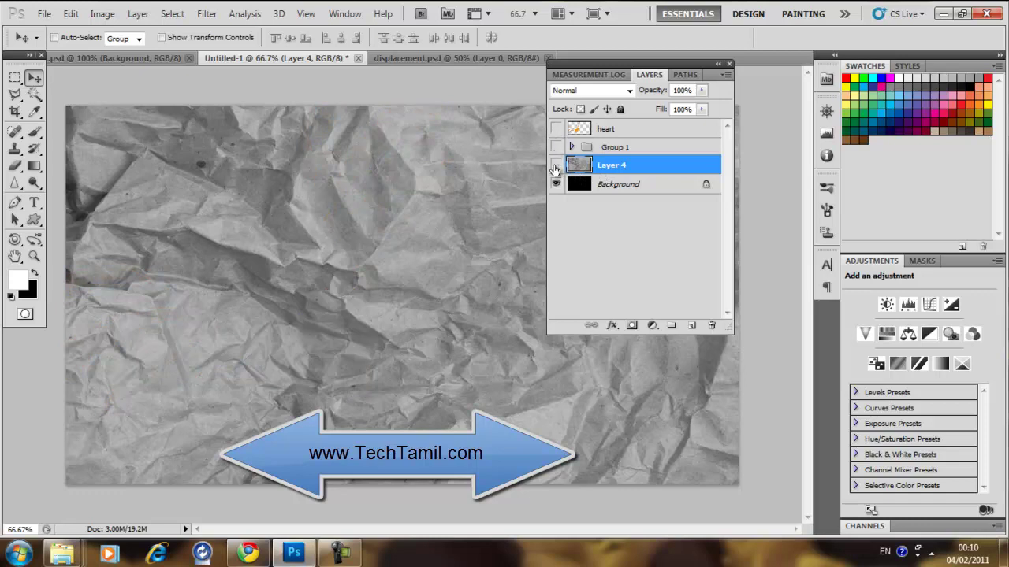
pyautogui.click(556, 165)
# - Hide Layer 4 and paint a soft white glow on the black Background
pyautogui.click(578, 181)
pyautogui.click(556, 167)
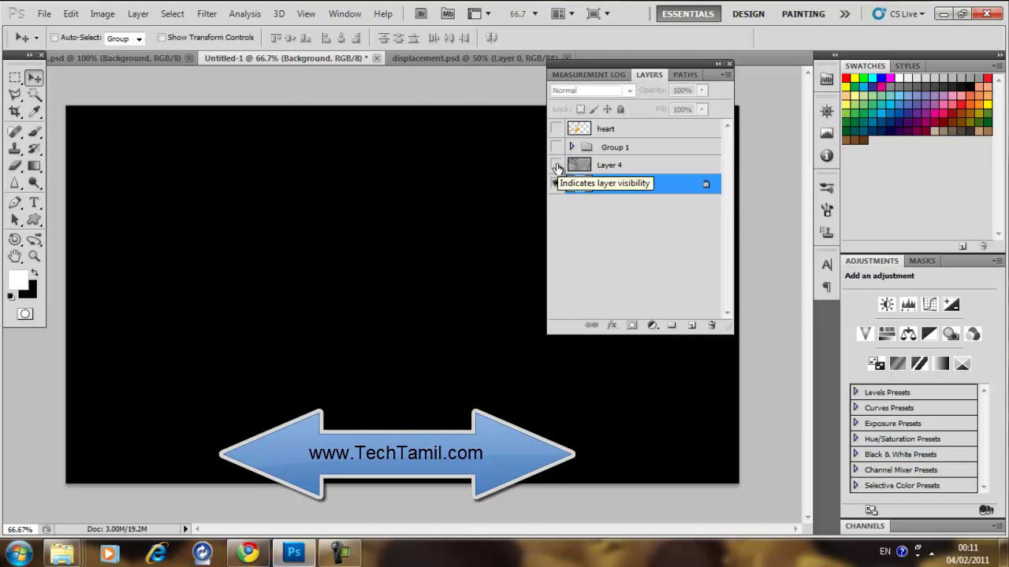
pyautogui.click(34, 132)
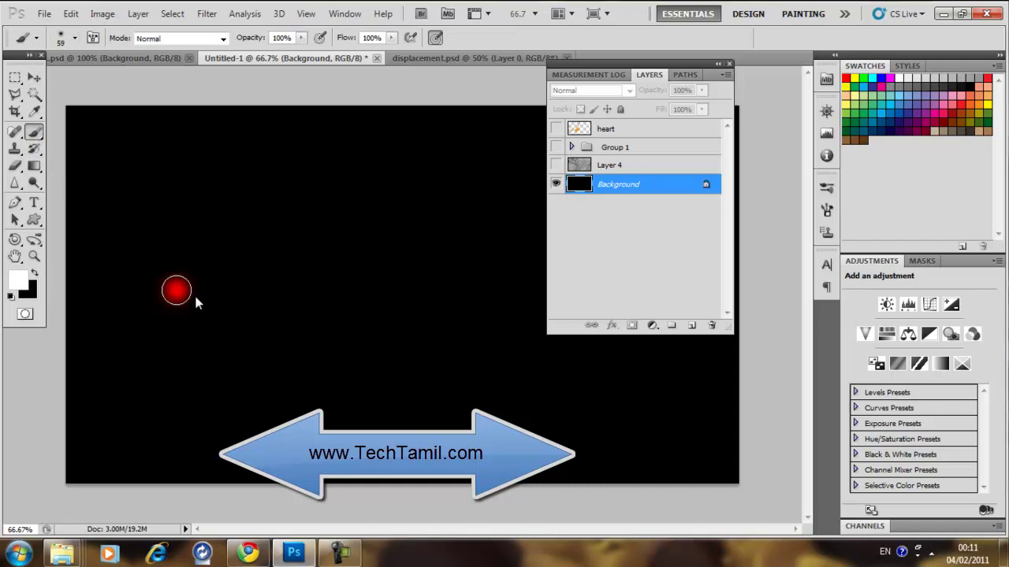
pyautogui.click(172, 325)
# - Switch to a scattered splatter brush preset and paint splatter across the lower canvas
pyautogui.rightClick(256, 292)
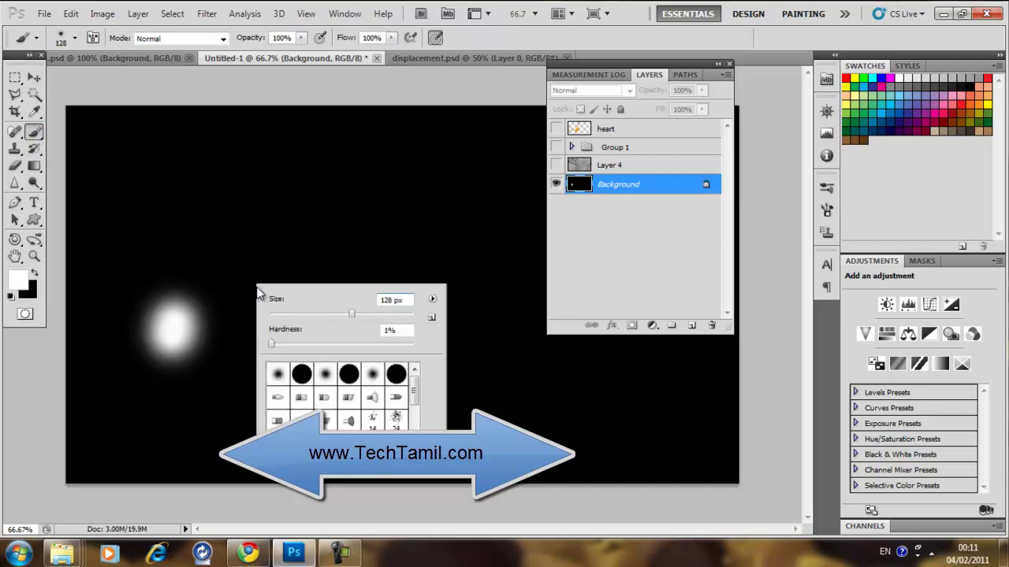
pyautogui.scroll(-5, 373, 421)
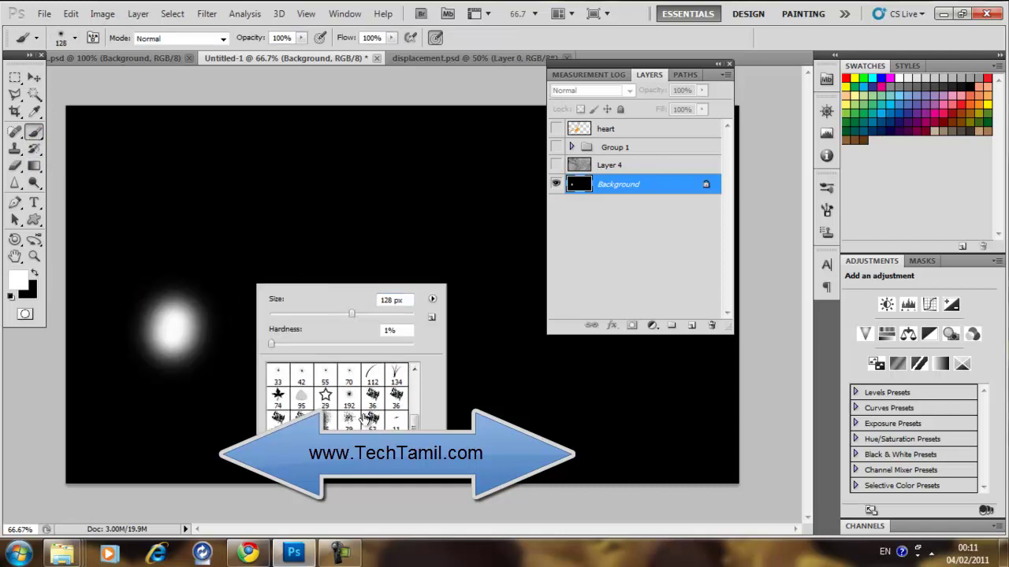
pyautogui.click(349, 420)
pyautogui.click(355, 249)
pyautogui.moveTo(425, 346); pyautogui.dragTo(512, 433)
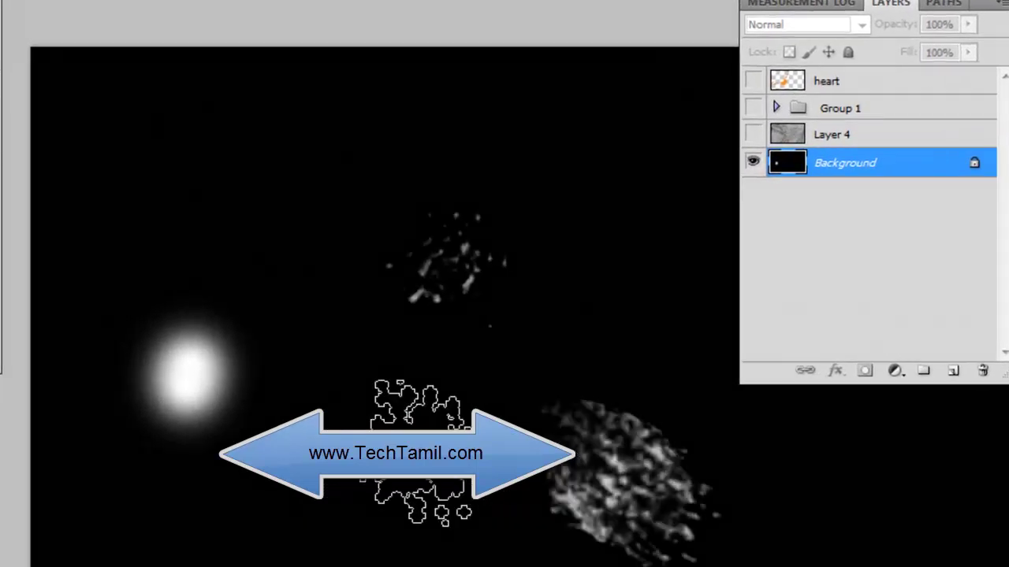
pyautogui.moveTo(422, 453)
pyautogui.mouseDown()
pyautogui.moveTo(316, 507)
pyautogui.moveTo(101, 484)
pyautogui.moveTo(198, 349)
pyautogui.moveTo(332, 331)
pyautogui.moveTo(462, 101)
pyautogui.moveTo(844, 484)
pyautogui.moveTo(889, 472)
pyautogui.mouseUp()
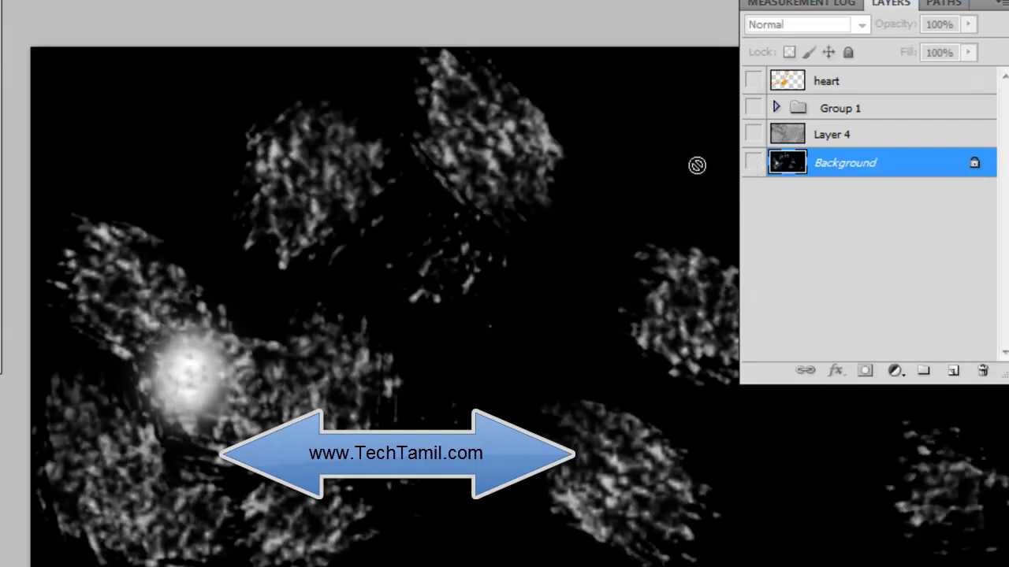
# - Add more splatter upper-left and centre, dim the glow, then show Layer 4 again
pyautogui.click(697, 165)
pyautogui.click(697, 223)
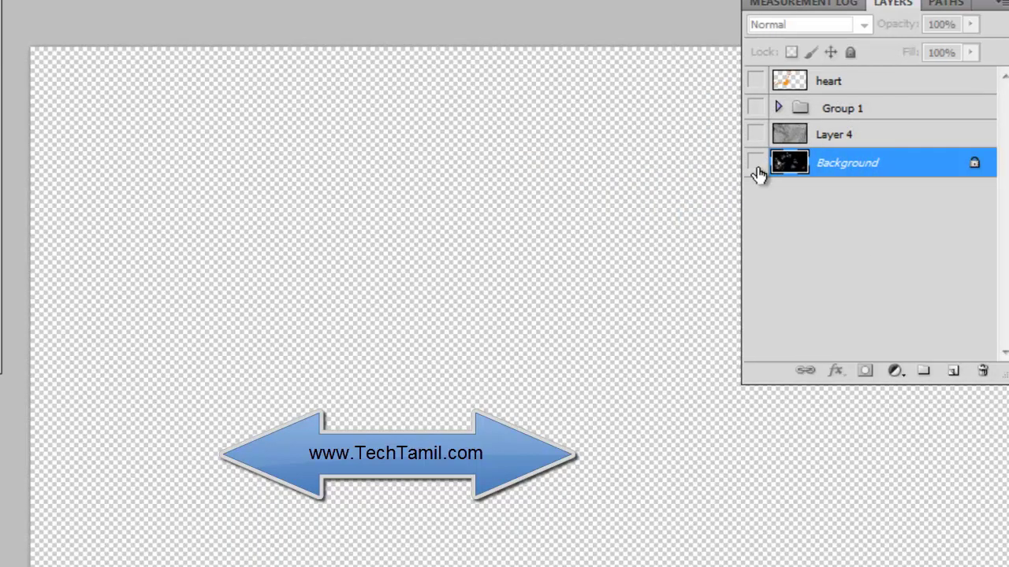
pyautogui.click(755, 163)
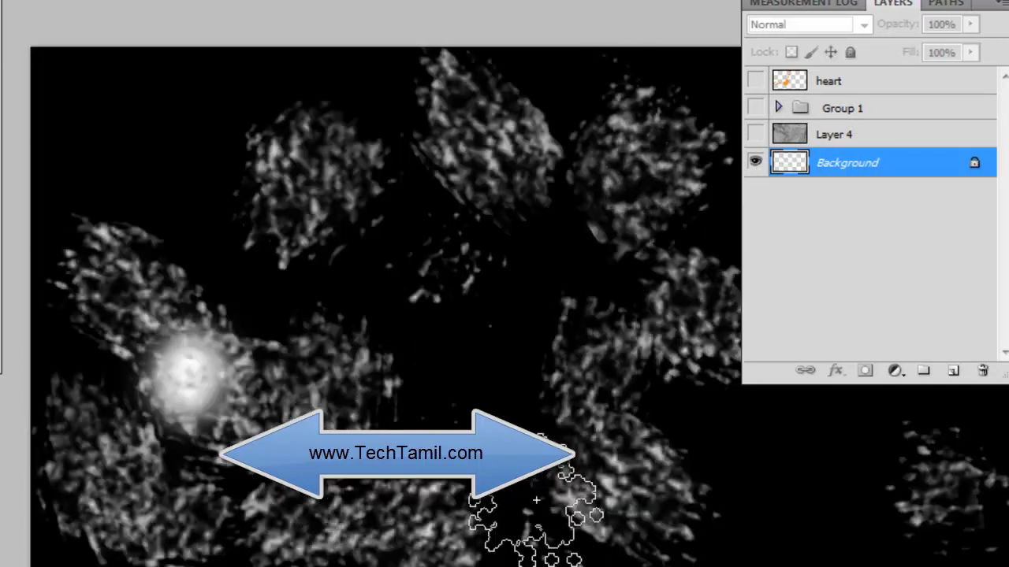
pyautogui.moveTo(536, 500)
pyautogui.mouseDown()
pyautogui.moveTo(158, 135)
pyautogui.moveTo(146, 271)
pyautogui.mouseUp()
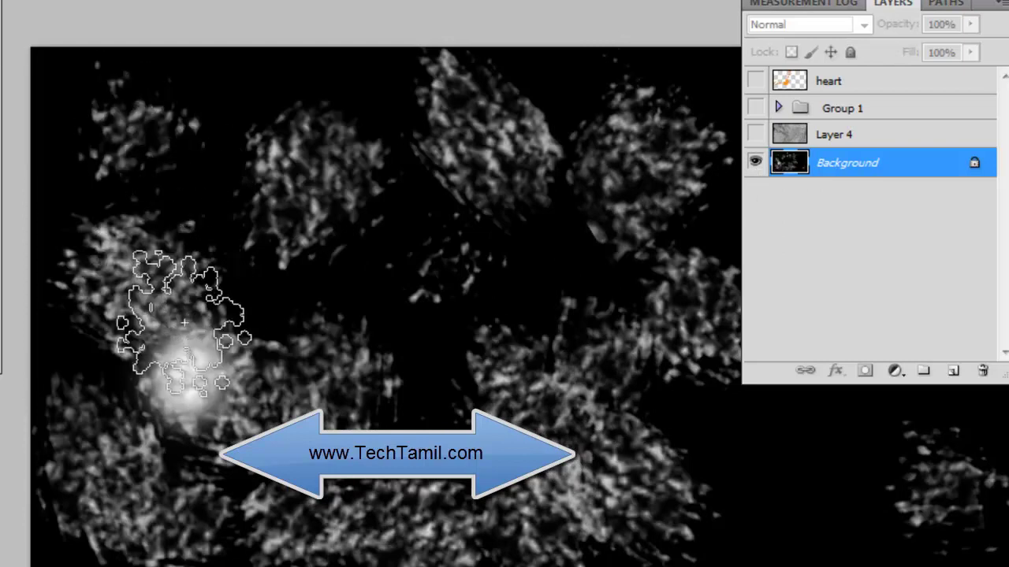
pyautogui.moveTo(183, 323)
pyautogui.mouseDown()
pyautogui.moveTo(196, 439)
pyautogui.moveTo(181, 424)
pyautogui.moveTo(199, 361)
pyautogui.moveTo(203, 405)
pyautogui.moveTo(326, 288)
pyautogui.moveTo(180, 428)
pyautogui.moveTo(198, 387)
pyautogui.moveTo(265, 349)
pyautogui.moveTo(245, 358)
pyautogui.moveTo(225, 316)
pyautogui.moveTo(158, 461)
pyautogui.moveTo(192, 394)
pyautogui.moveTo(179, 269)
pyautogui.moveTo(169, 349)
pyautogui.mouseUp()
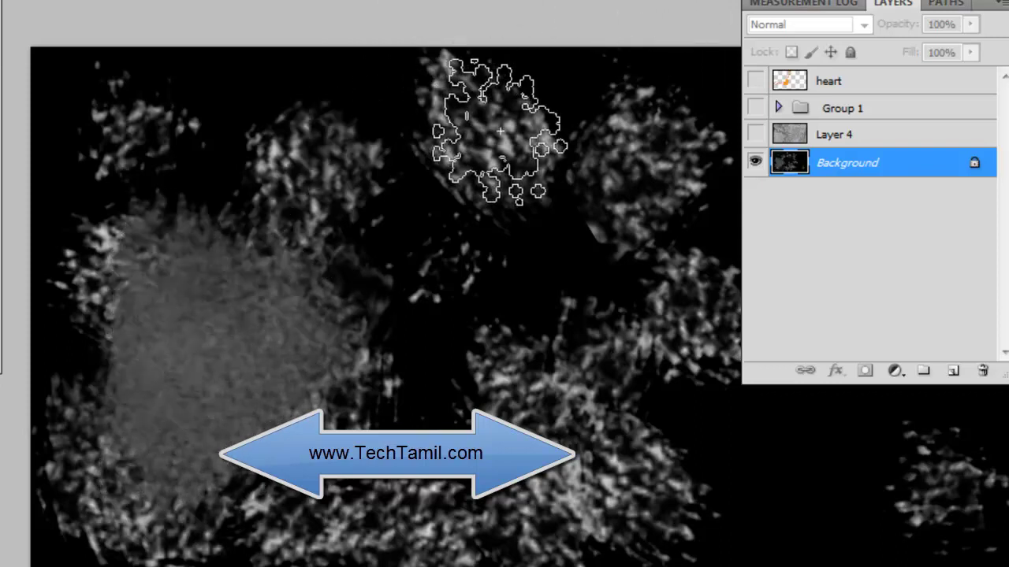
pyautogui.moveTo(243, 316)
pyautogui.mouseDown()
pyautogui.moveTo(180, 372)
pyautogui.moveTo(236, 349)
pyautogui.moveTo(212, 371)
pyautogui.mouseUp()
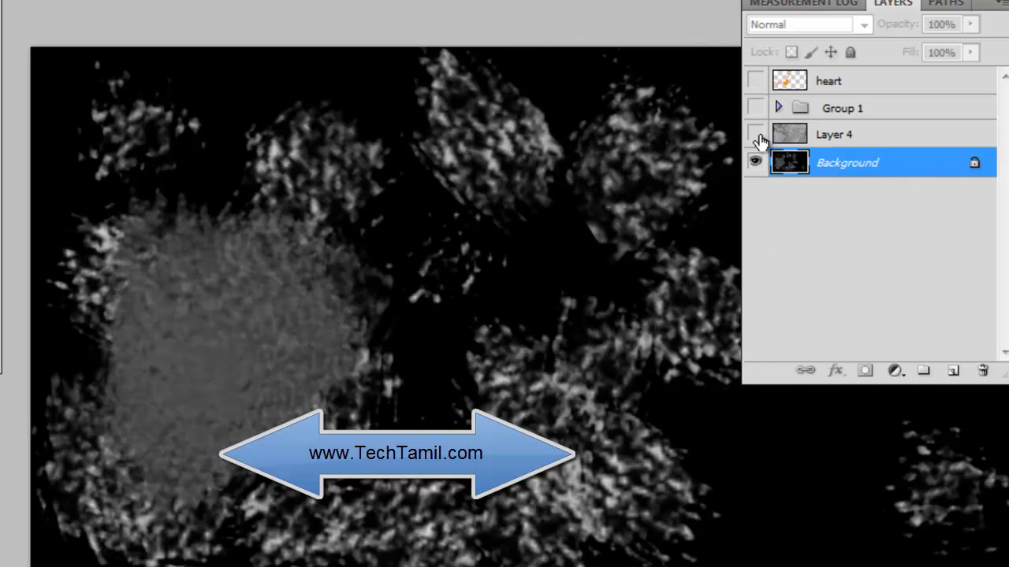
pyautogui.click(755, 135)
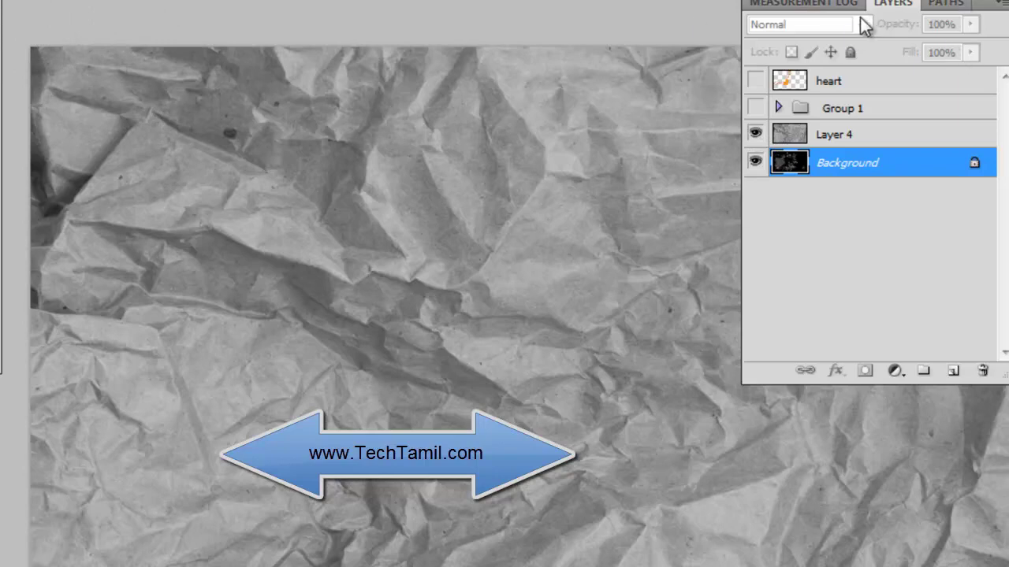
# - Try Layer 4 blend modes from Screen to Linear Light, settle on Subtract, then reselect Background
pyautogui.click(834, 145)
pyautogui.click(844, 4)
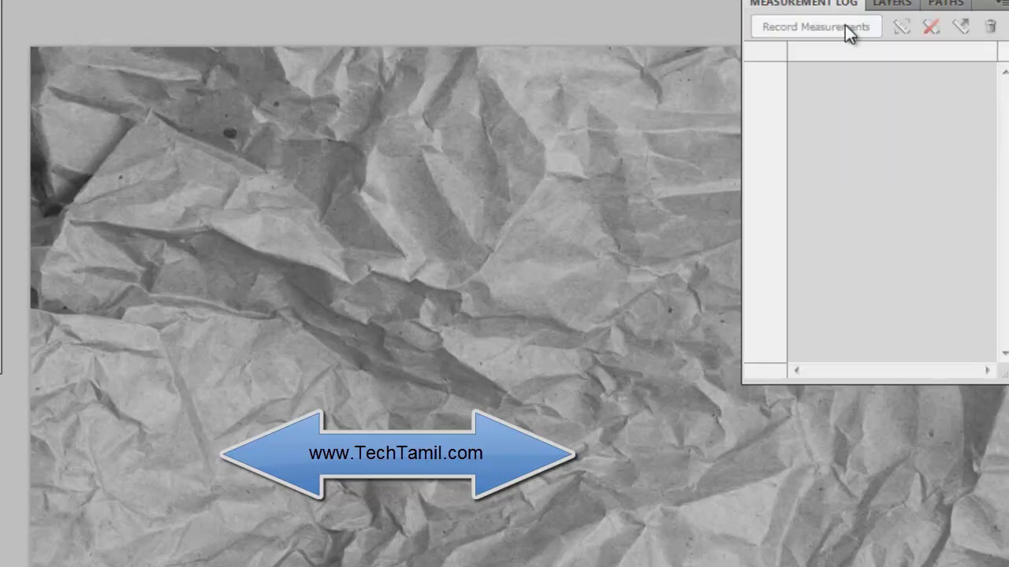
pyautogui.click(898, 5)
pyautogui.click(828, 26)
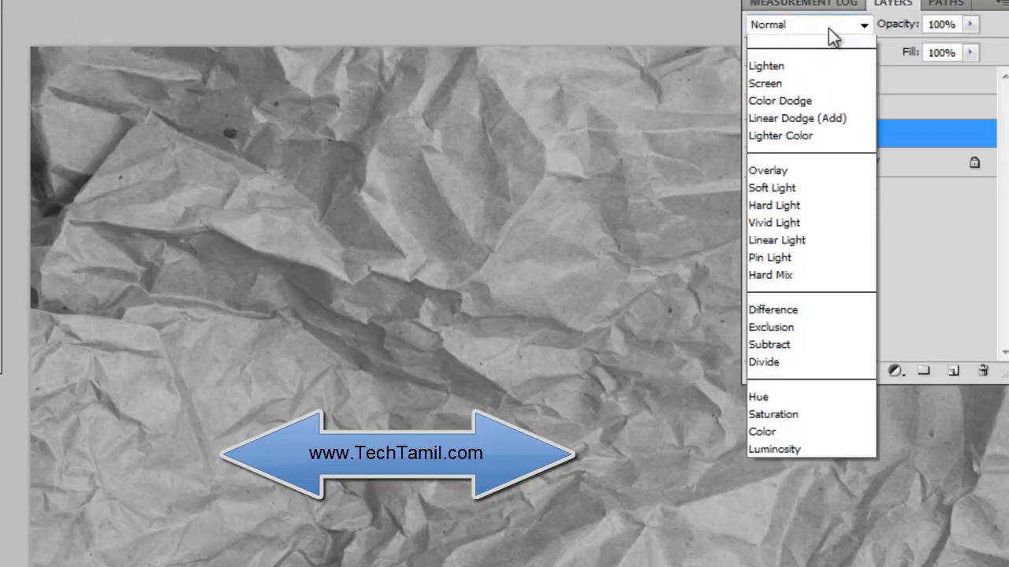
pyautogui.press('Return')
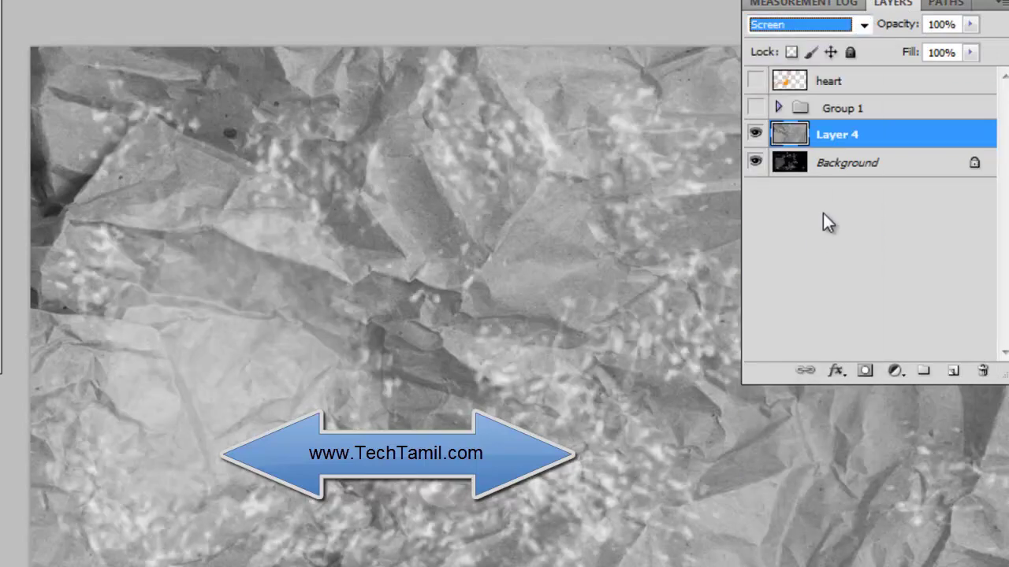
pyautogui.press('Down')
pyautogui.press('Down')
pyautogui.press('Down')
pyautogui.press('Down')
pyautogui.press('Down')
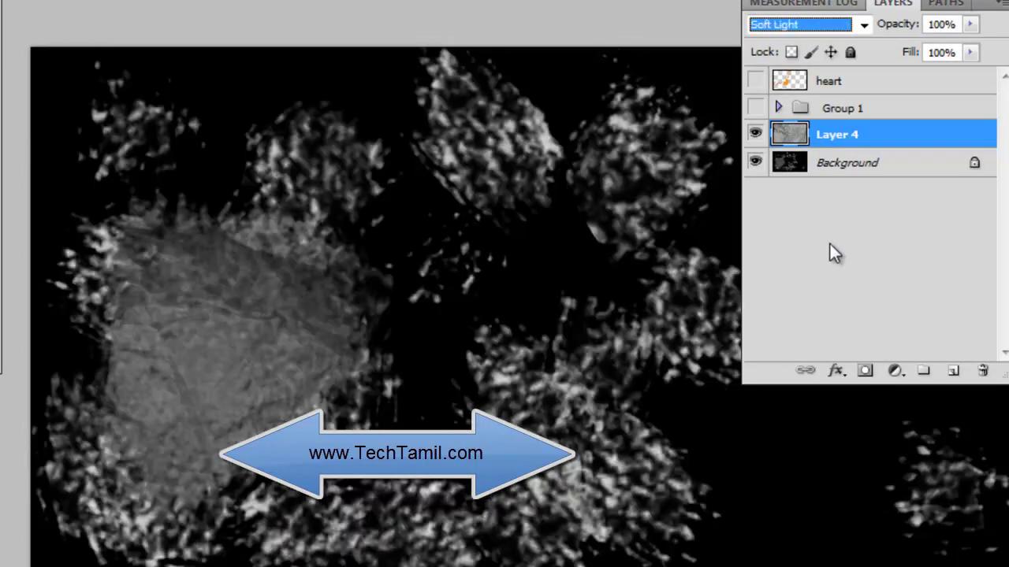
pyautogui.press('Down')
pyautogui.press('Down')
pyautogui.press('Down')
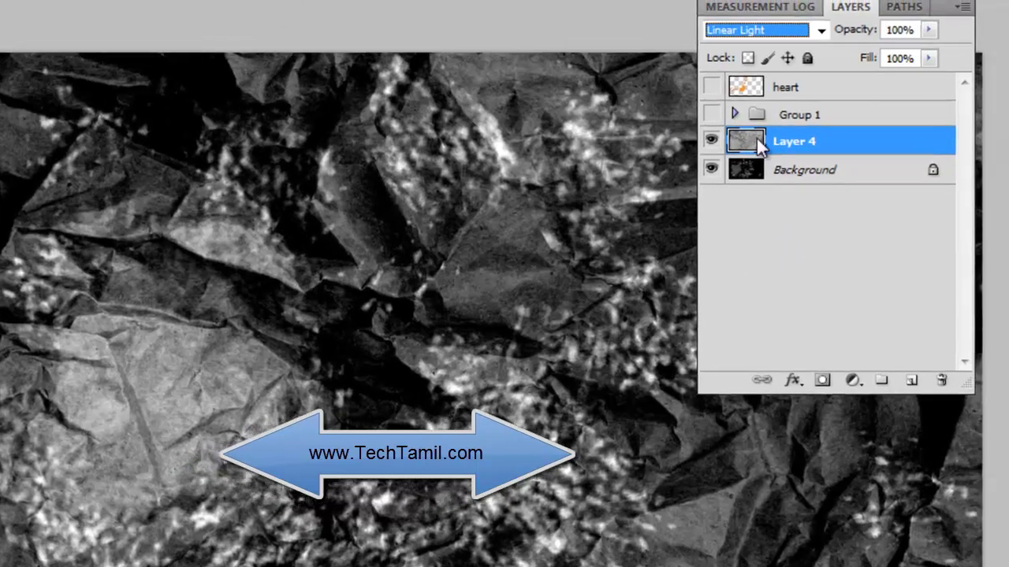
pyautogui.press('Down')
pyautogui.press('Down')
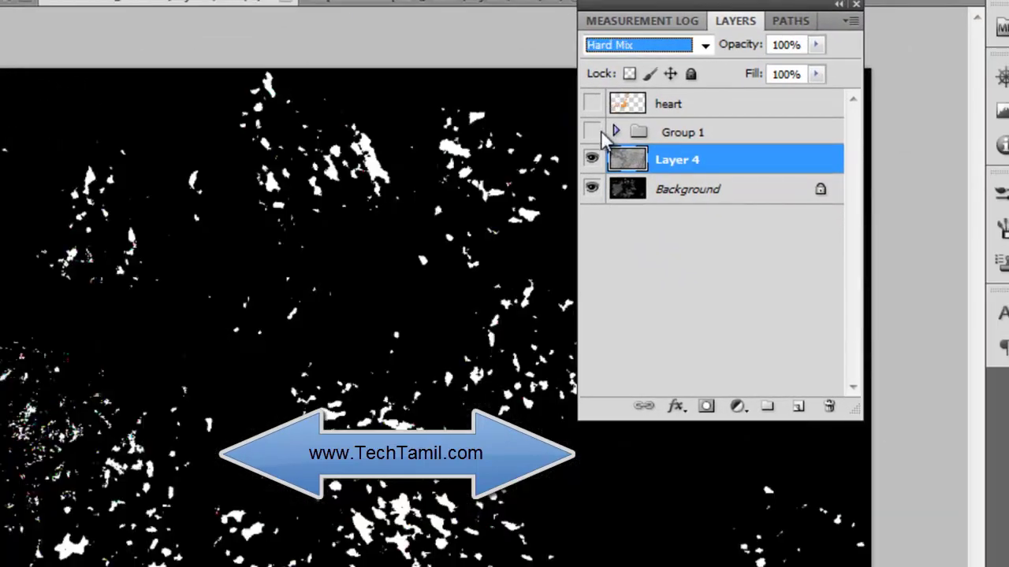
pyautogui.click(704, 45)
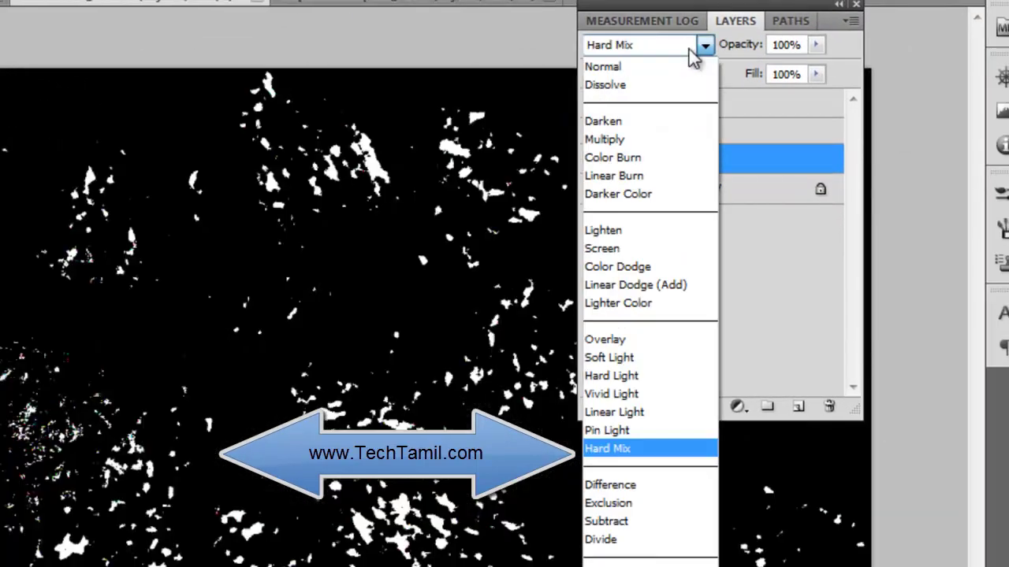
pyautogui.click(632, 523)
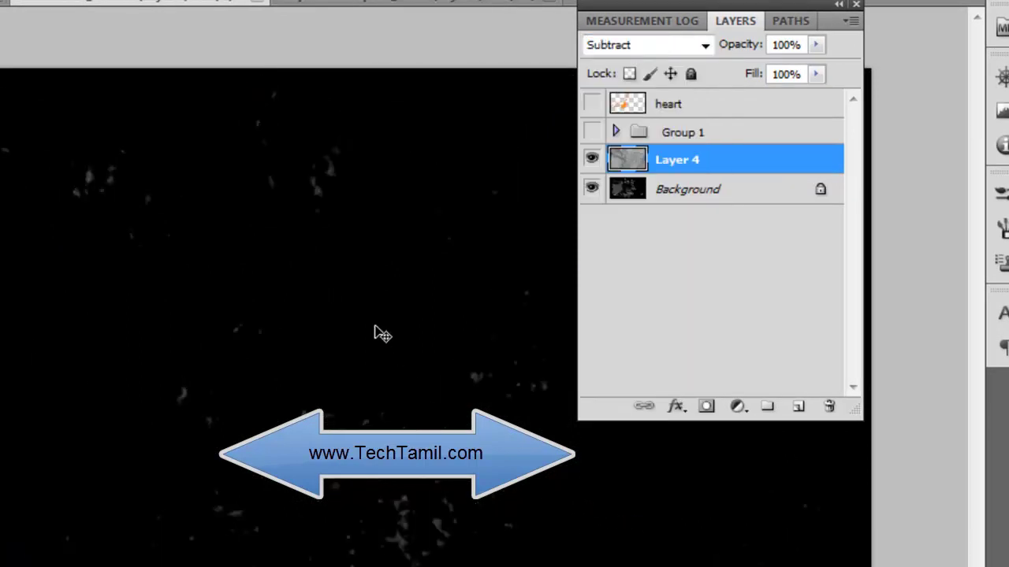
pyautogui.click(714, 197)
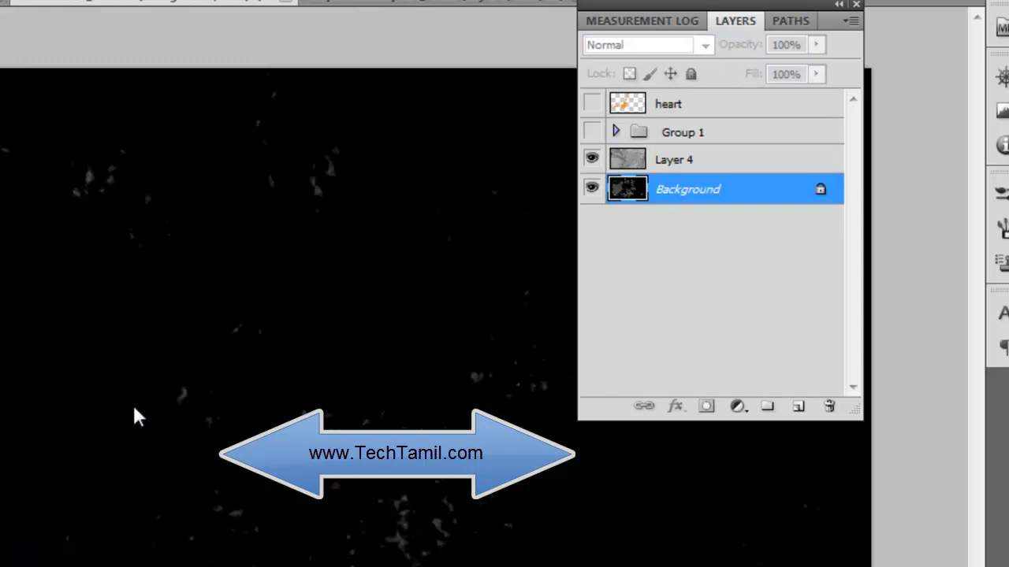
# - Enlarge the brush, add grey splatter lower left, then paint there with a large round brush
pyautogui.press(']')
pyautogui.press(']')
pyautogui.click(160, 409)
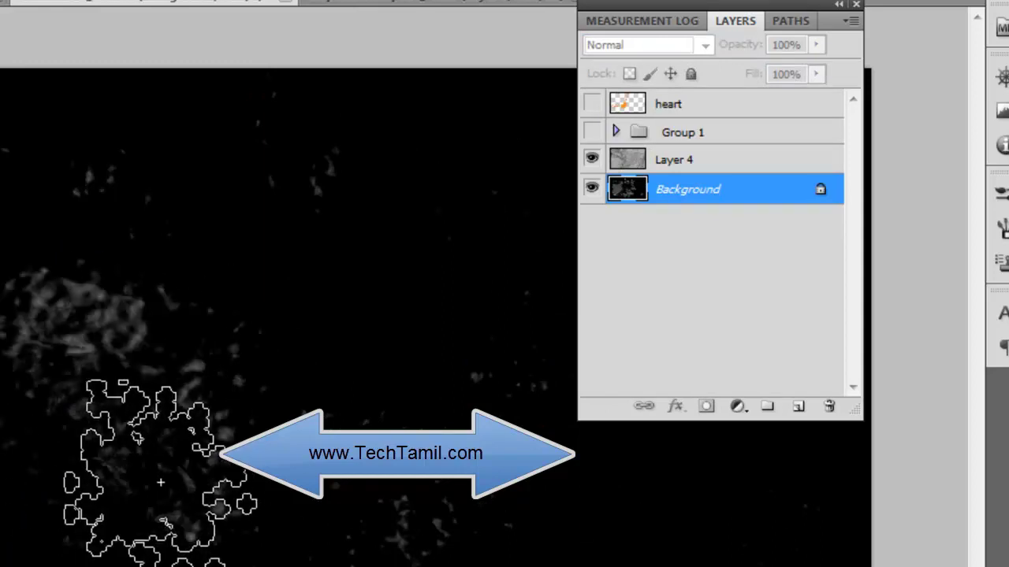
pyautogui.rightClick(192, 416)
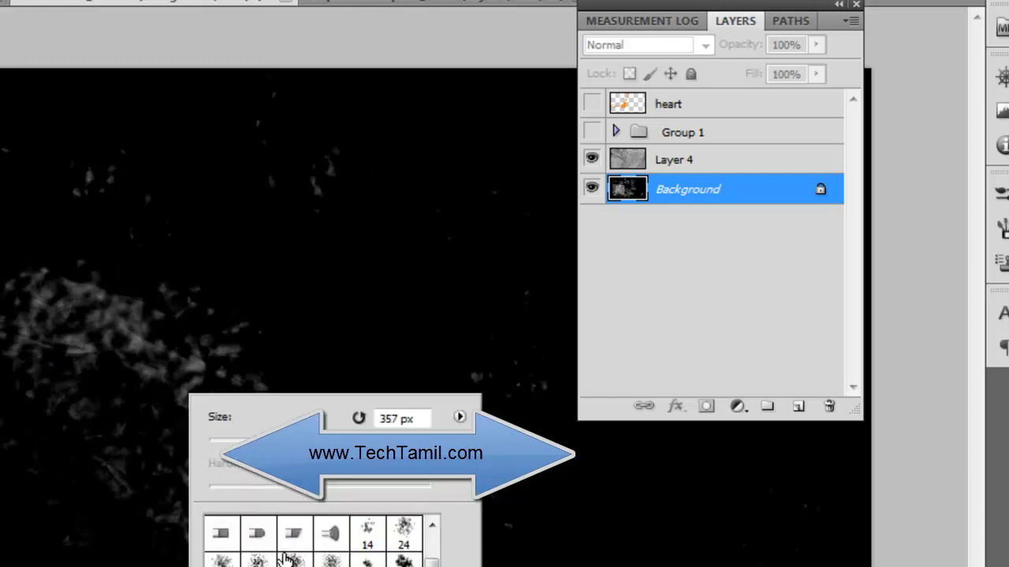
pyautogui.scroll(3, 293, 551)
pyautogui.click(296, 544)
pyautogui.press('Return')
pyautogui.moveTo(138, 392); pyautogui.dragTo(101, 423)
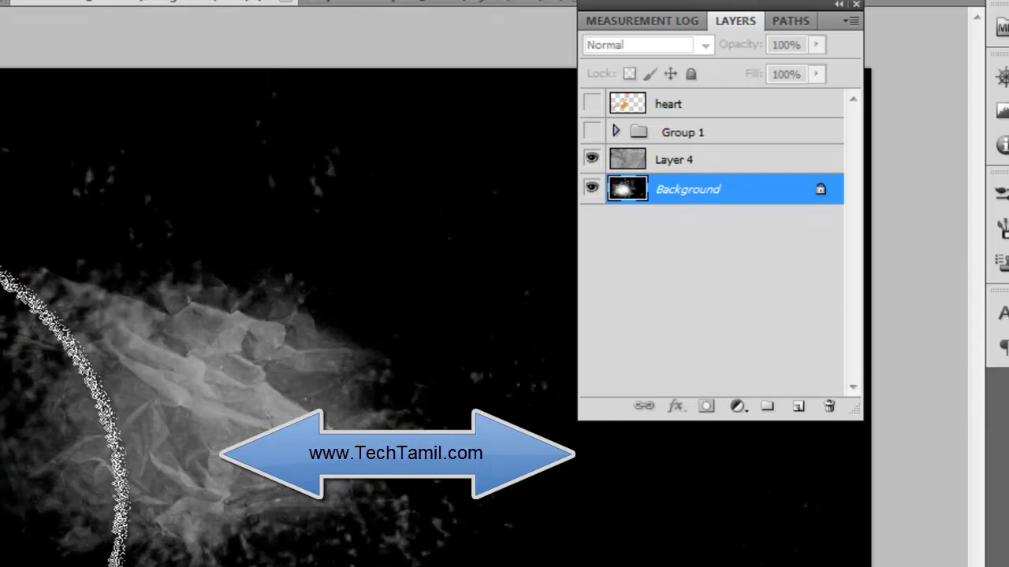
# - Stamp paper texture upper middle and lower right, clear the layer error, and move the Layers panel aside
pyautogui.click(295, 203)
pyautogui.click(590, 494)
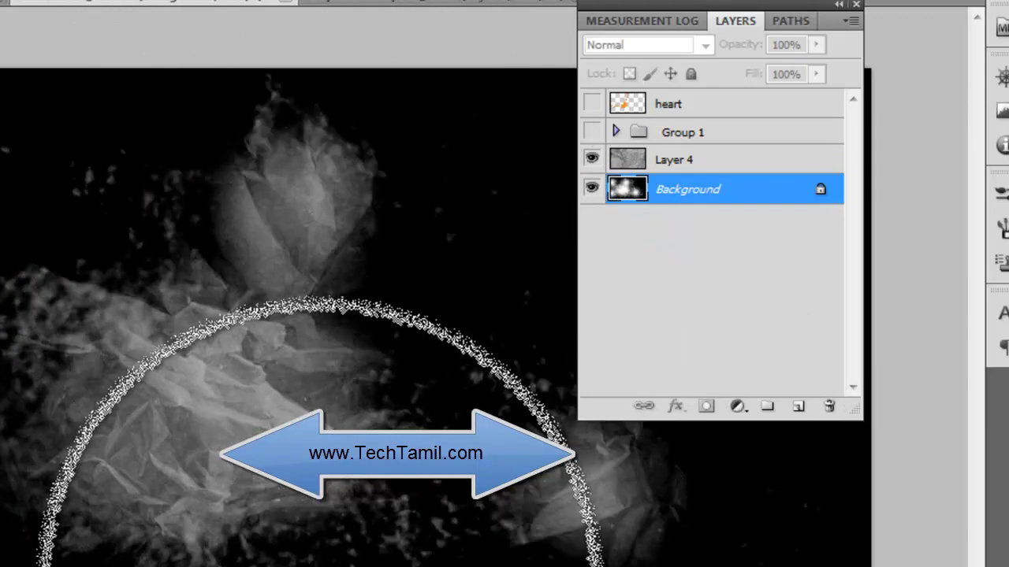
pyautogui.click(624, 234)
pyautogui.click(550, 212)
pyautogui.click(543, 241)
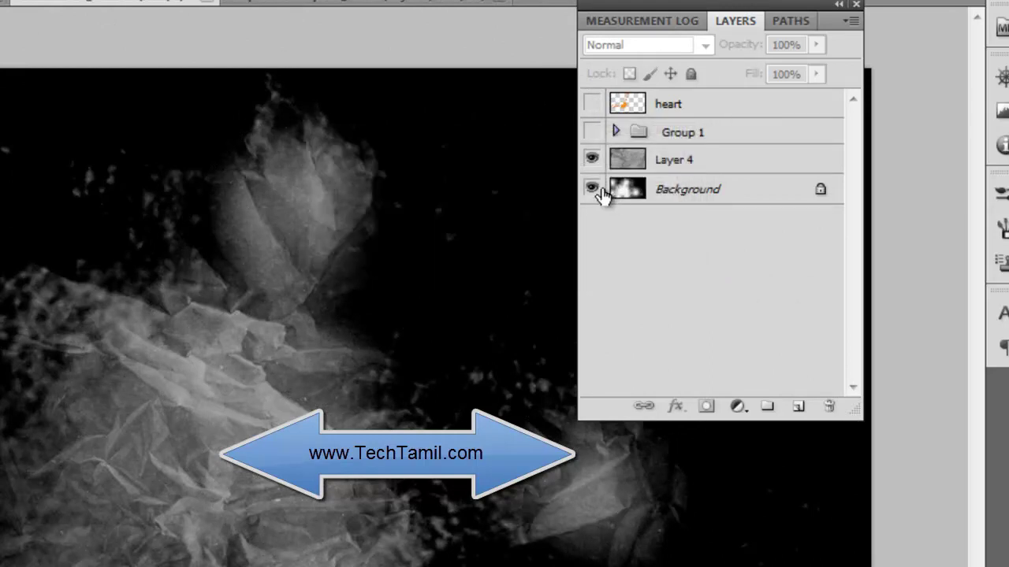
pyautogui.moveTo(749, 14); pyautogui.dragTo(1008, 21)
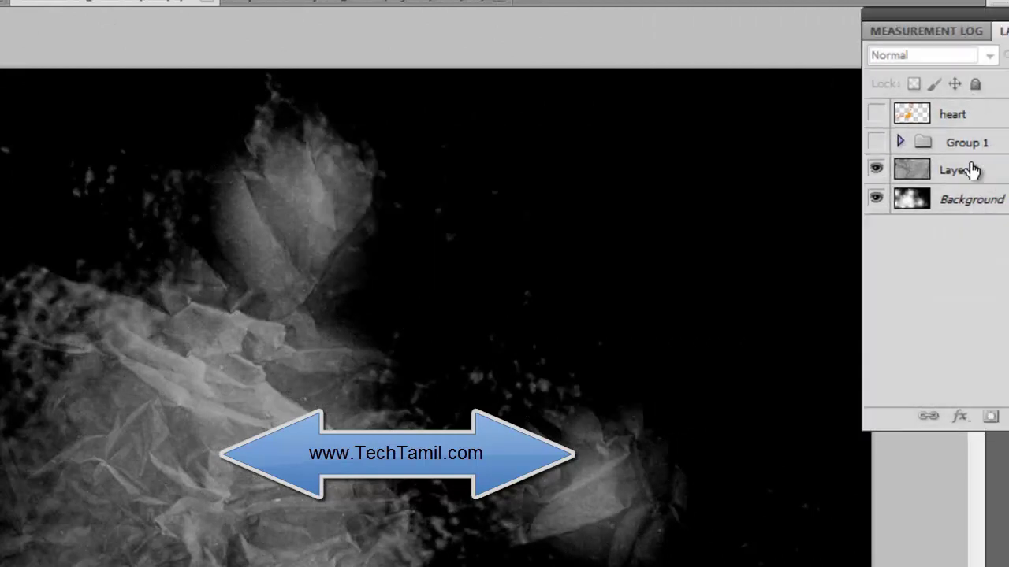
# - Reselect the Background and paint rose texture across the upper-right and upper-middle canvas
pyautogui.click(914, 169)
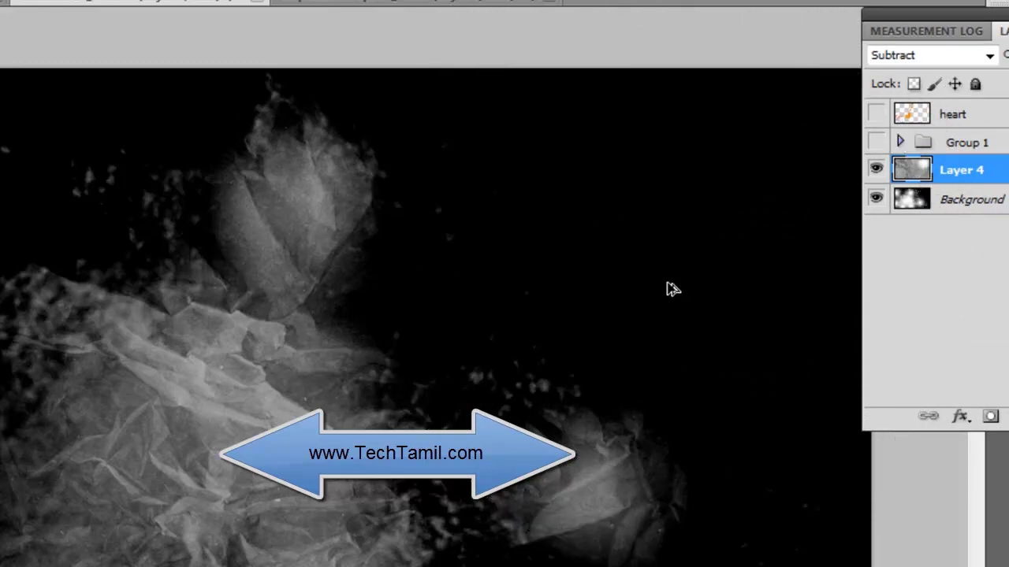
pyautogui.hotkey('alt', '[')
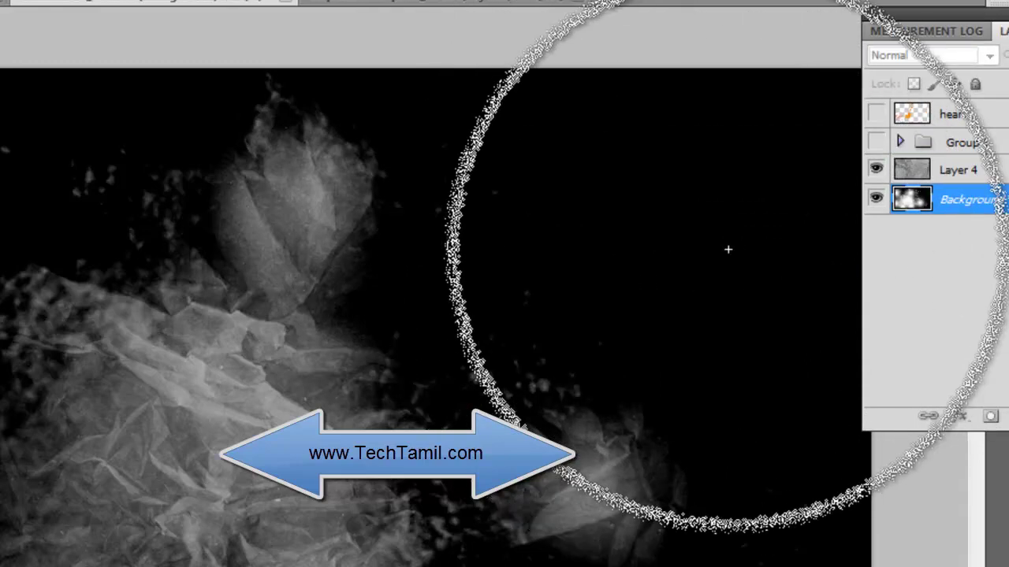
pyautogui.moveTo(725, 183); pyautogui.dragTo(772, 107)
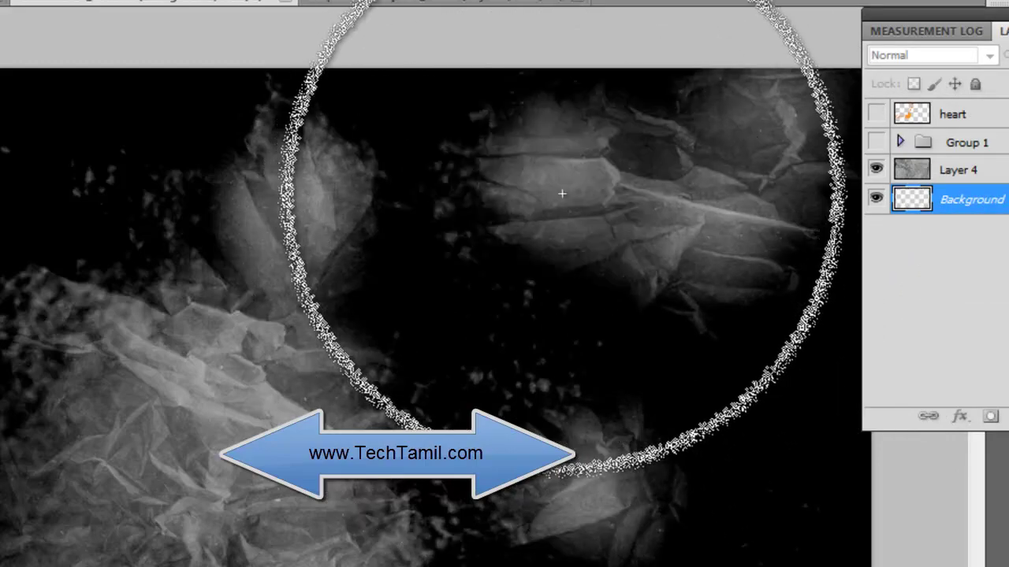
pyautogui.moveTo(523, 297); pyautogui.dragTo(315, 339)
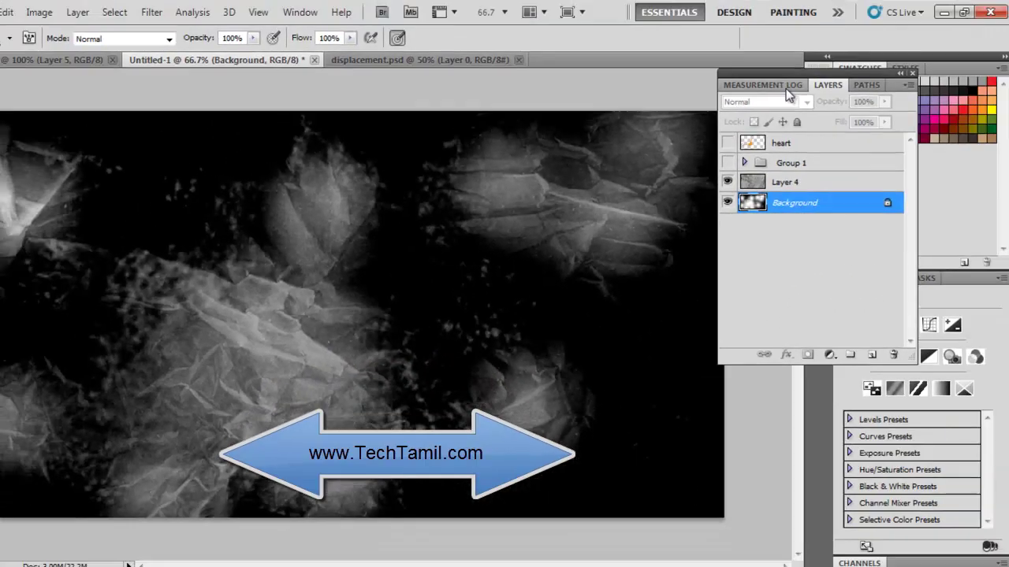
pyautogui.moveTo(786, 89); pyautogui.dragTo(639, 102)
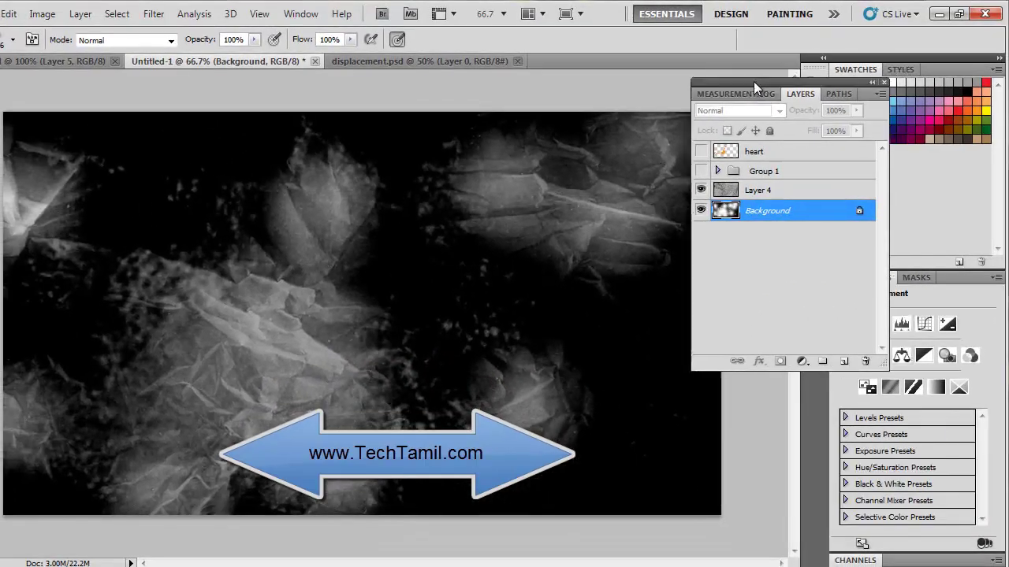
# - Make the heart layer visible again and select Layer 4
pyautogui.click(593, 157)
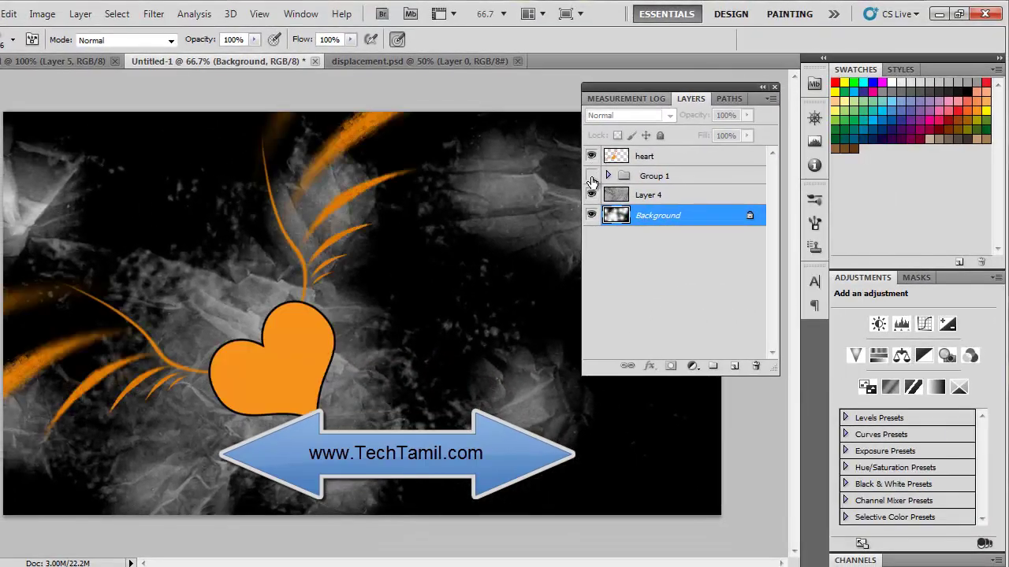
pyautogui.click(586, 182)
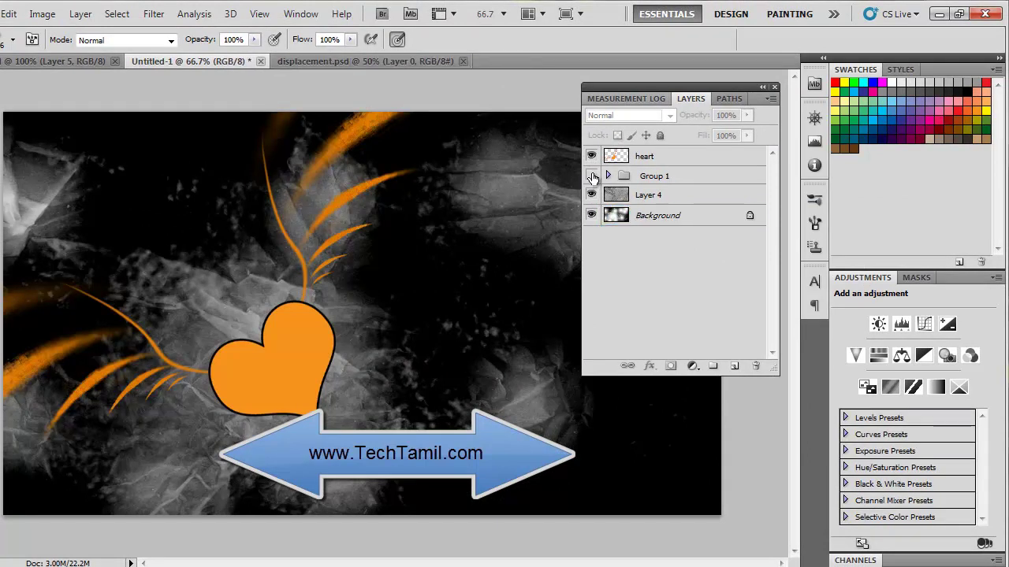
pyautogui.click(592, 176)
pyautogui.click(592, 177)
pyautogui.press('v')
pyautogui.click(197, 164)
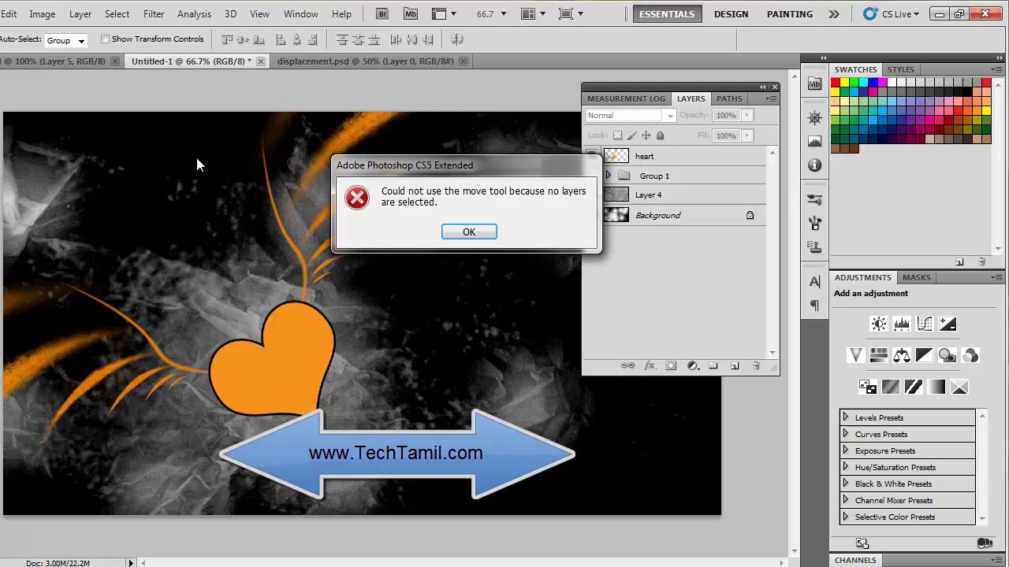
pyautogui.click(470, 233)
pyautogui.click(660, 201)
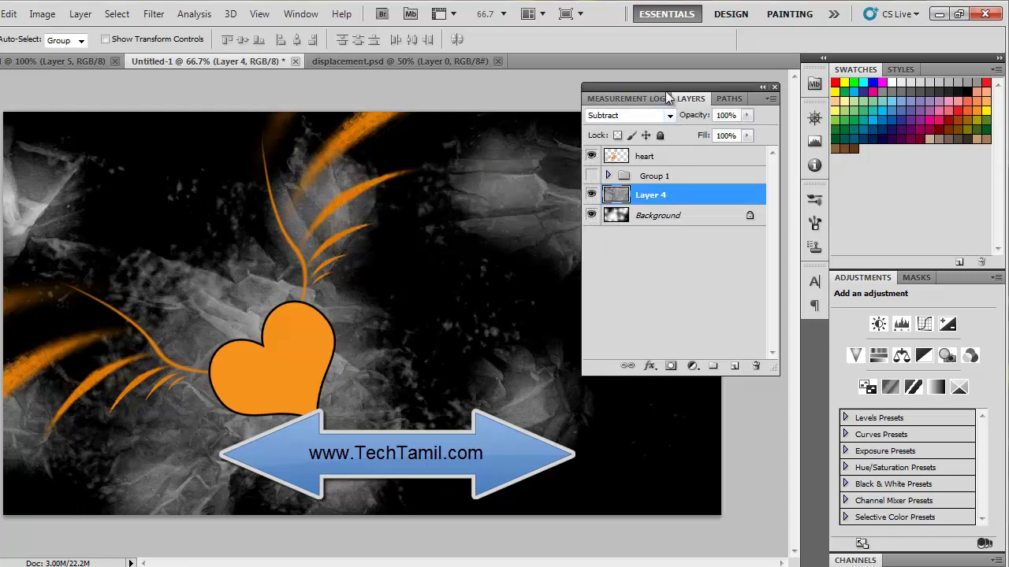
pyautogui.moveTo(647, 86); pyautogui.dragTo(483, 111)
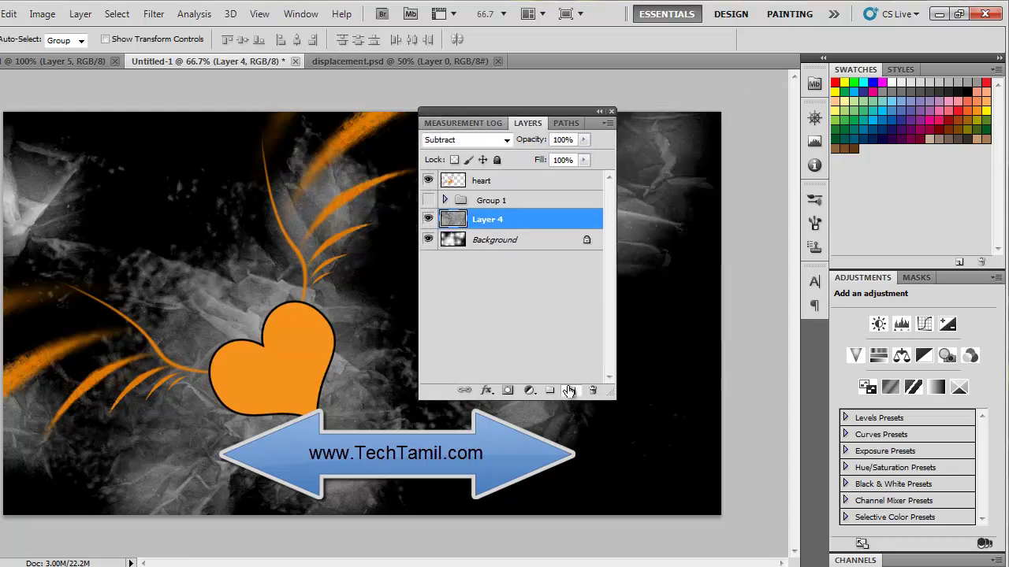
# - Add a new layer above Layer 4 and paint it orange with a large soft brush
pyautogui.click(569, 391)
pyautogui.press('b')
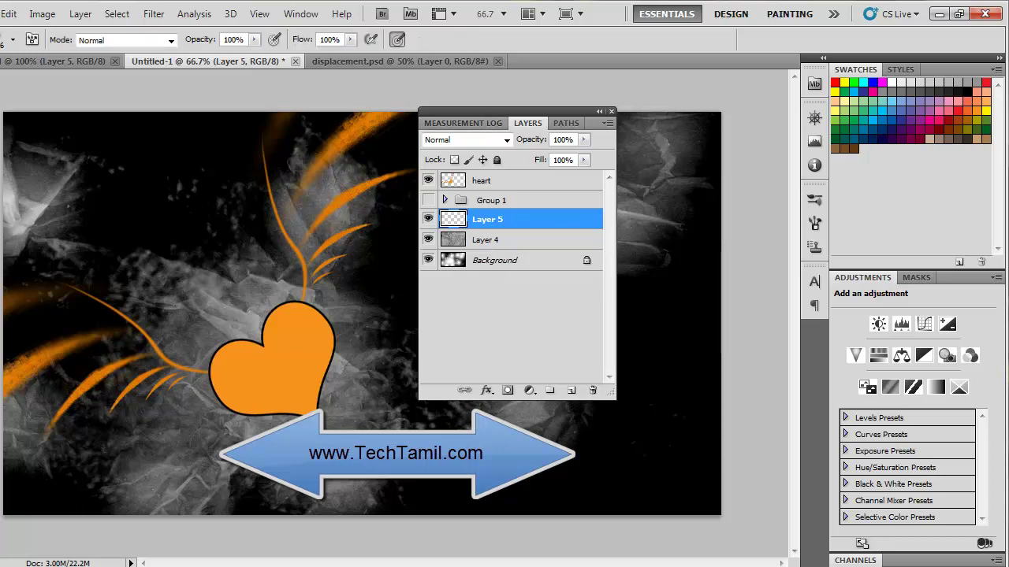
pyautogui.press(']')
pyautogui.press(']')
pyautogui.press(']')
pyautogui.click(244, 352)
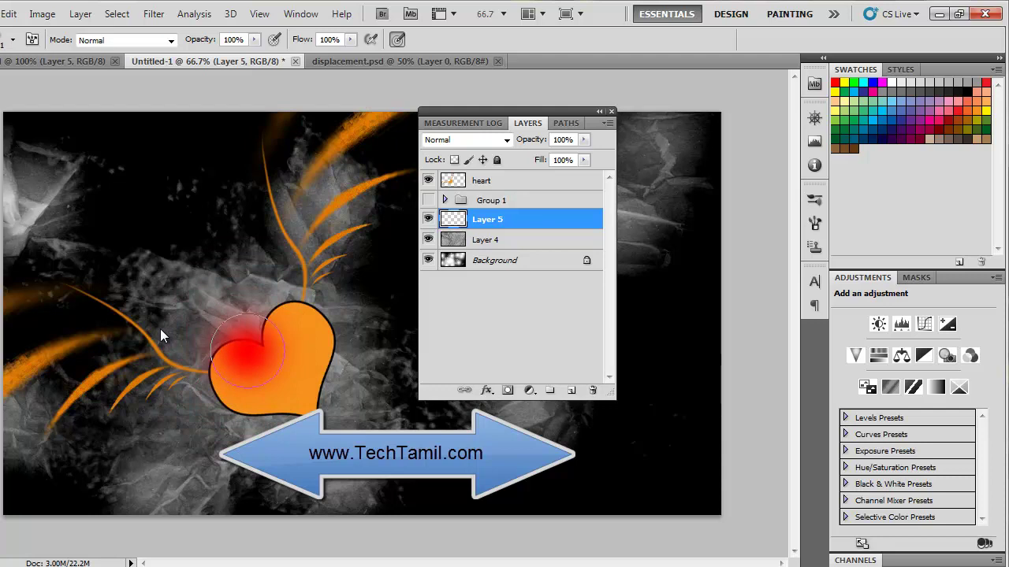
pyautogui.hotkey('ctrl', 'z')
pyautogui.click(278, 359)
pyautogui.hotkey('ctrl', 'z')
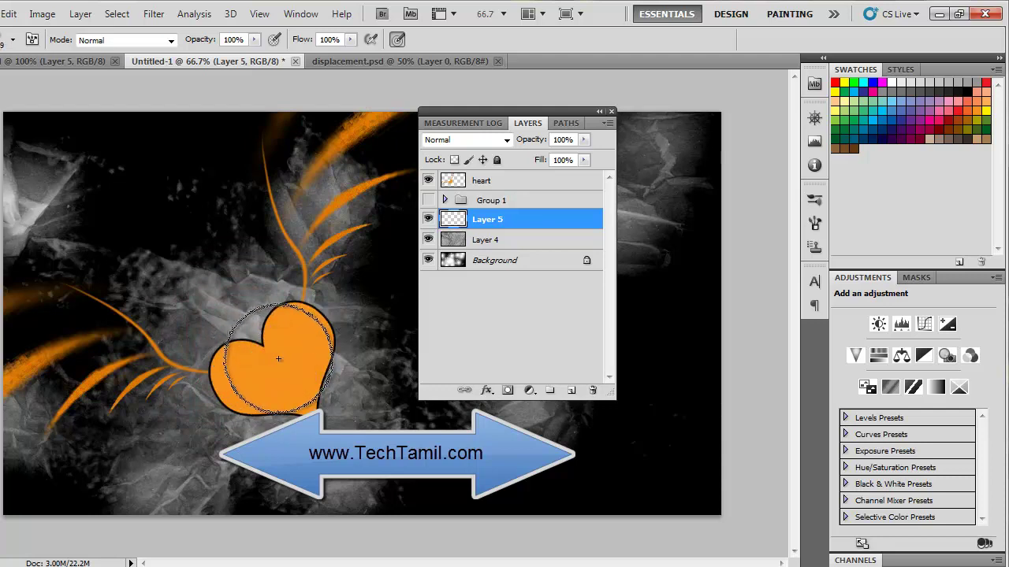
pyautogui.moveTo(162, 295)
pyautogui.mouseDown()
pyautogui.moveTo(20, 151)
pyautogui.moveTo(331, 194)
pyautogui.moveTo(118, 417)
pyautogui.moveTo(101, 484)
pyautogui.moveTo(238, 130)
pyautogui.mouseUp()
pyautogui.press(']')
pyautogui.press(']')
pyautogui.press(']')
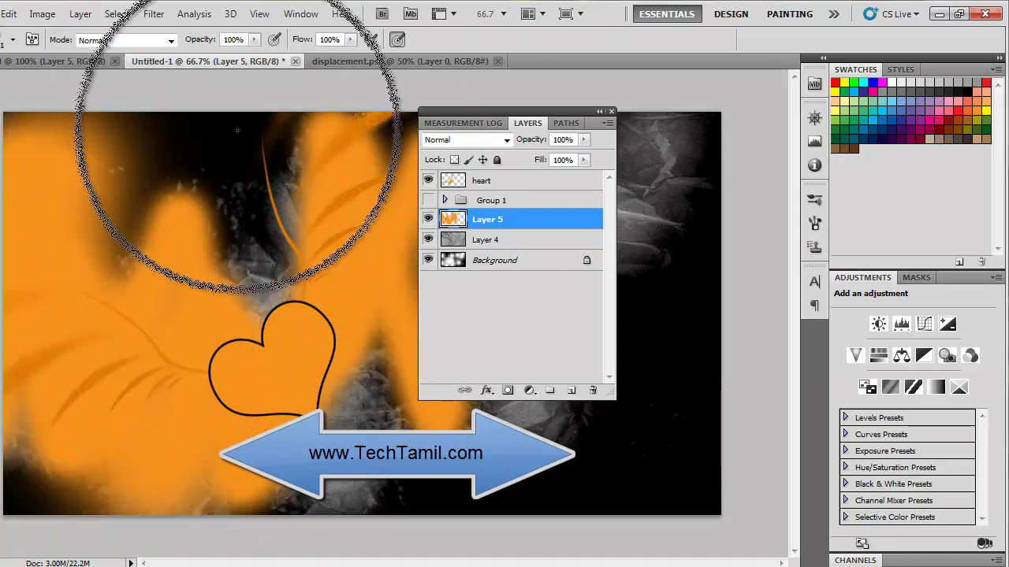
pyautogui.moveTo(236, 166)
pyautogui.mouseDown()
pyautogui.moveTo(198, 181)
pyautogui.moveTo(536, 360)
pyautogui.moveTo(867, 169)
pyautogui.moveTo(311, 418)
pyautogui.moveTo(478, 90)
pyautogui.moveTo(270, 169)
pyautogui.mouseUp()
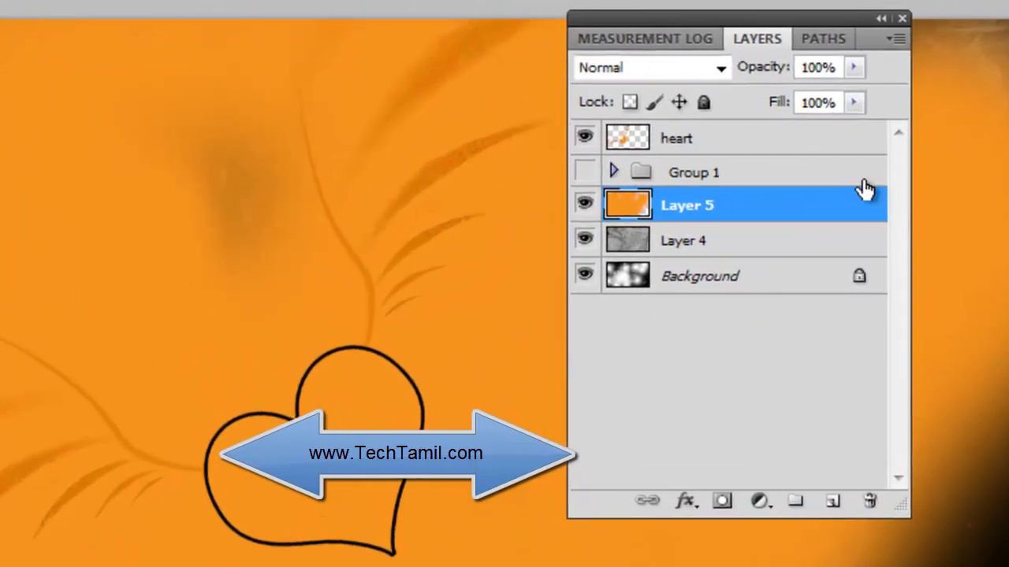
# - Set Layer 5's blend mode to Overlay so the orange tints the texture
pyautogui.click(721, 69)
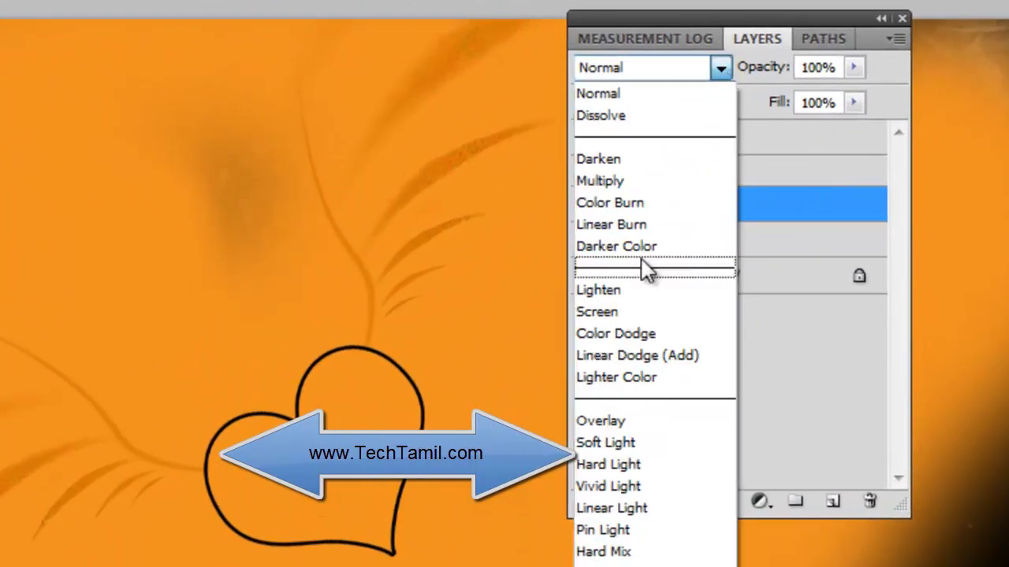
pyautogui.click(625, 420)
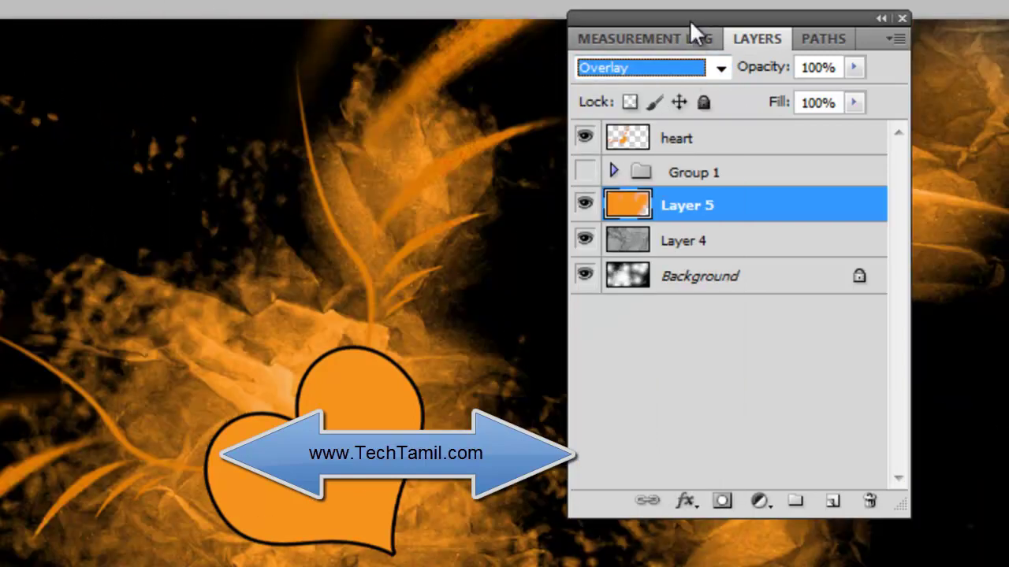
pyautogui.moveTo(689, 20); pyautogui.dragTo(910, 0)
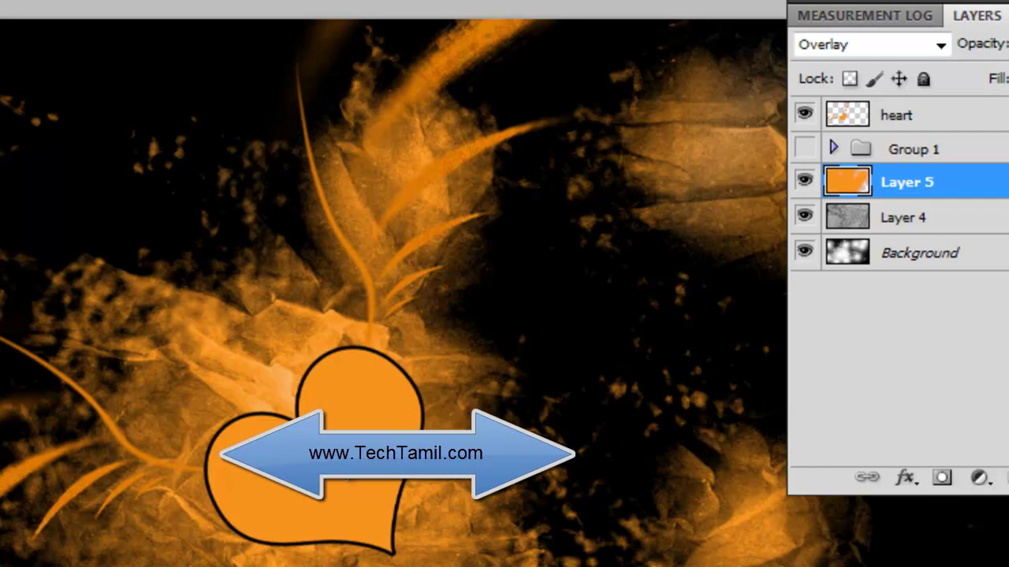
# - Select the heart layer and add a layer mask to it
pyautogui.rightClick(332, 463)
pyautogui.click(351, 478)
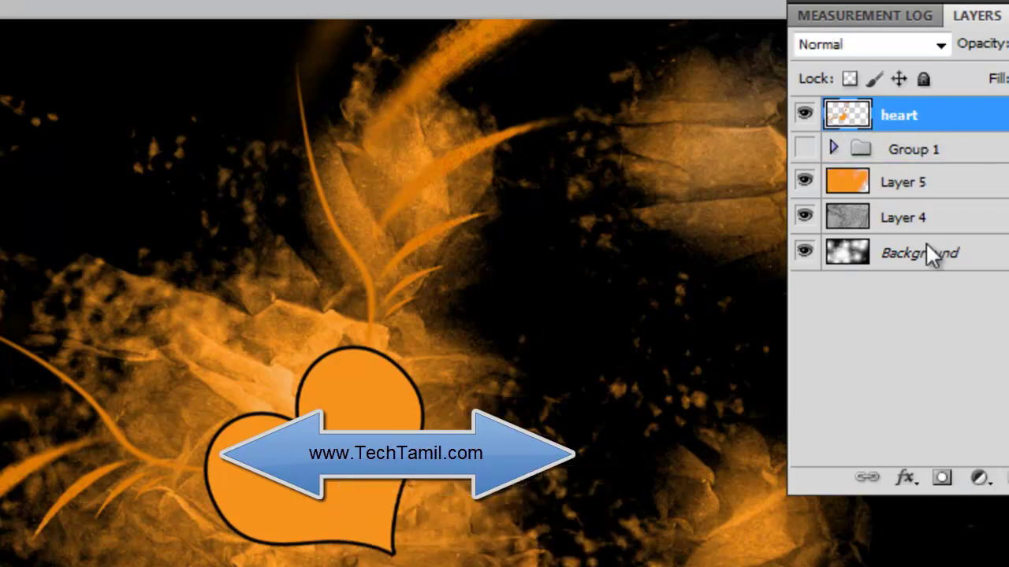
pyautogui.click(942, 478)
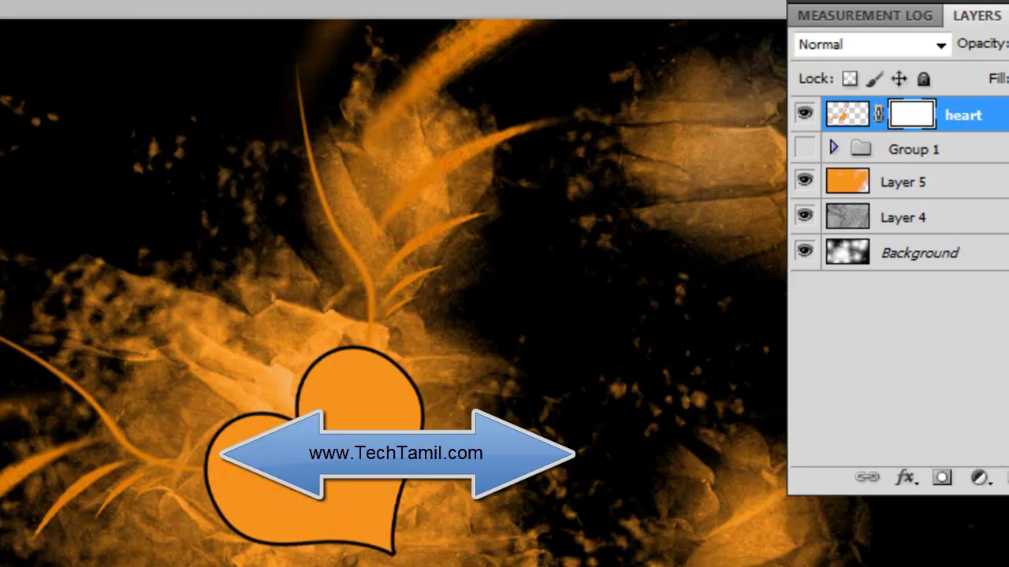
# - Paint out a small spot on the heart's layer mask, then select Layer 5
pyautogui.click(331, 422)
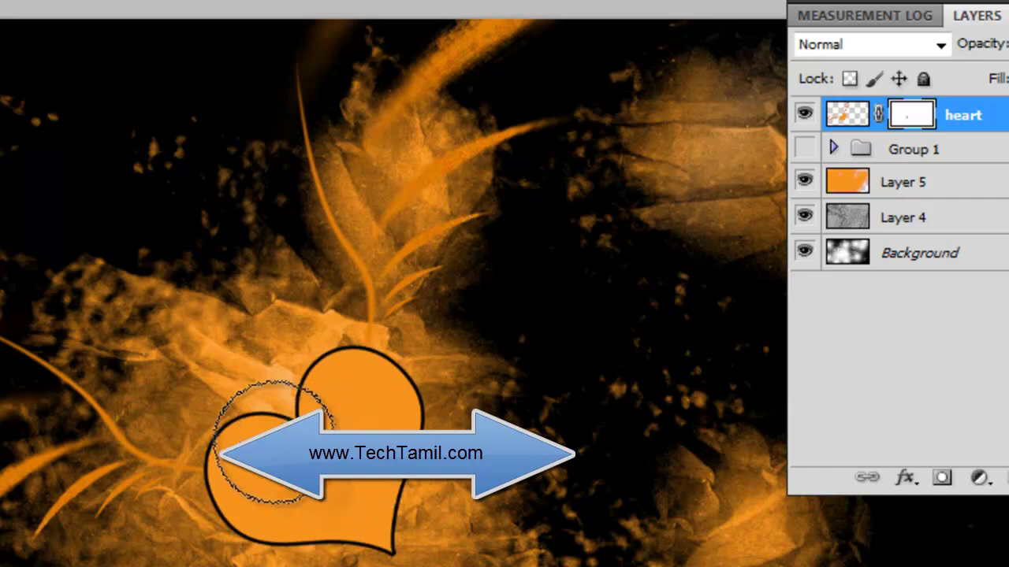
pyautogui.moveTo(356, 492); pyautogui.dragTo(388, 443)
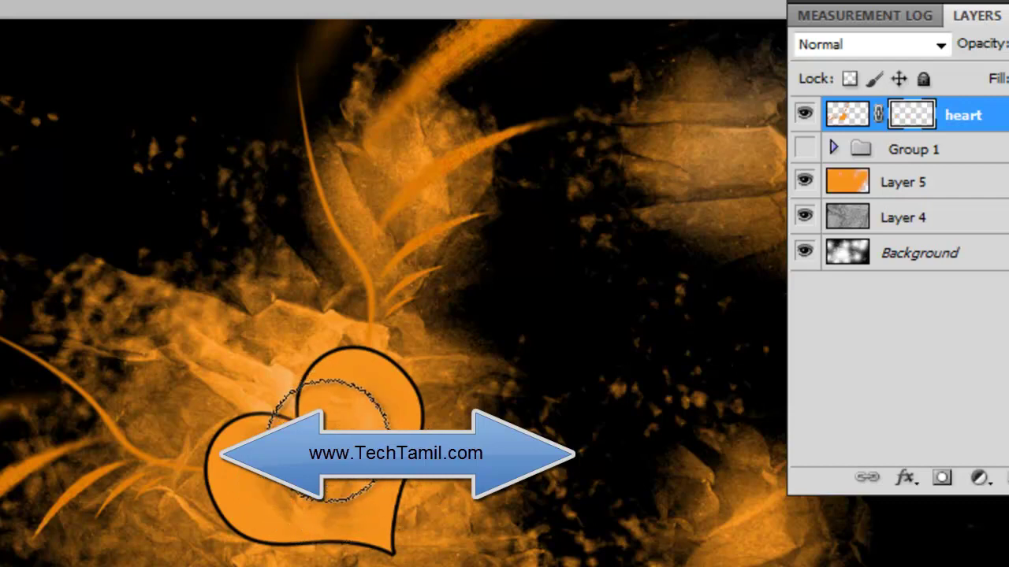
pyautogui.click(888, 185)
# - Use Hue/Saturation on Layer 5 to darken it, raise saturation and shift hue toward red-orange
pyautogui.hotkey('ctrl', 'u')
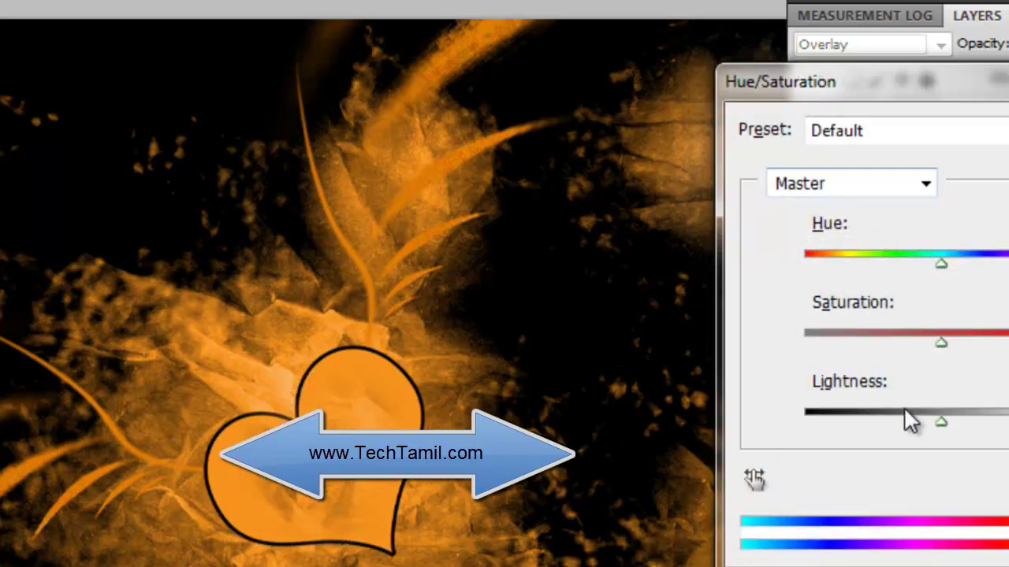
pyautogui.moveTo(910, 418)
pyautogui.mouseDown()
pyautogui.moveTo(895, 430)
pyautogui.moveTo(937, 425)
pyautogui.mouseUp()
pyautogui.press('Return')
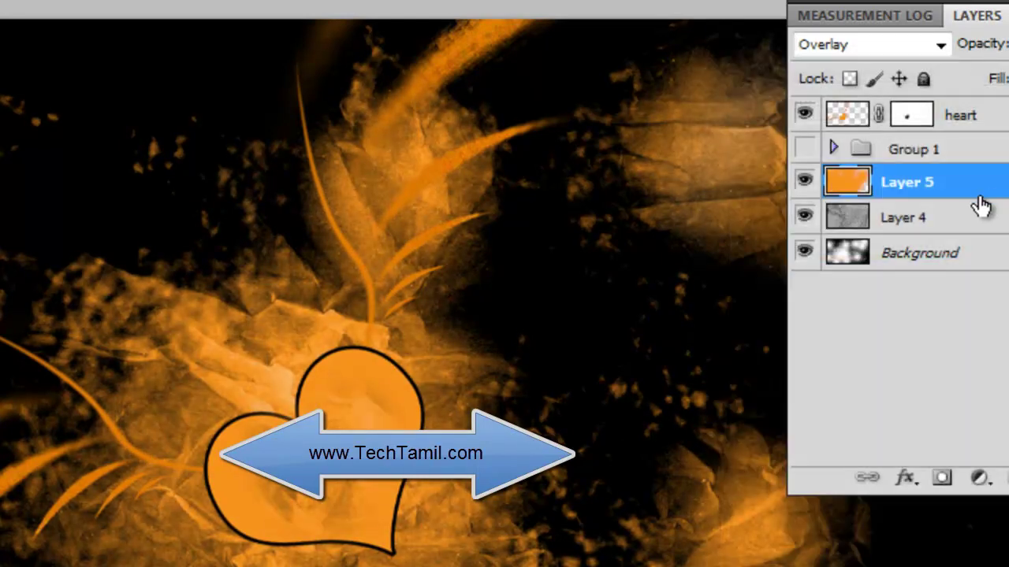
pyautogui.hotkey('ctrl', 'u')
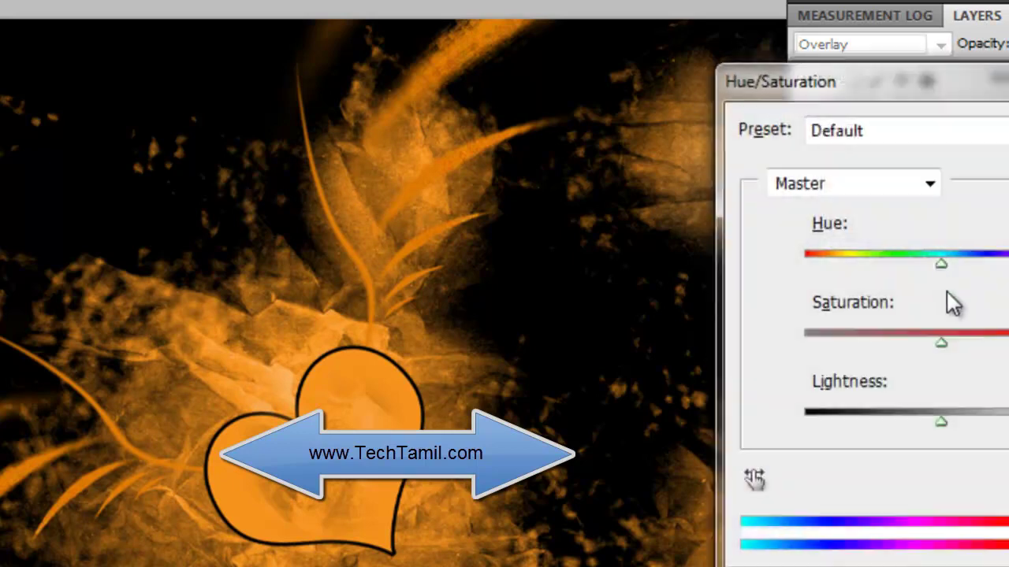
pyautogui.moveTo(955, 345); pyautogui.dragTo(1007, 345)
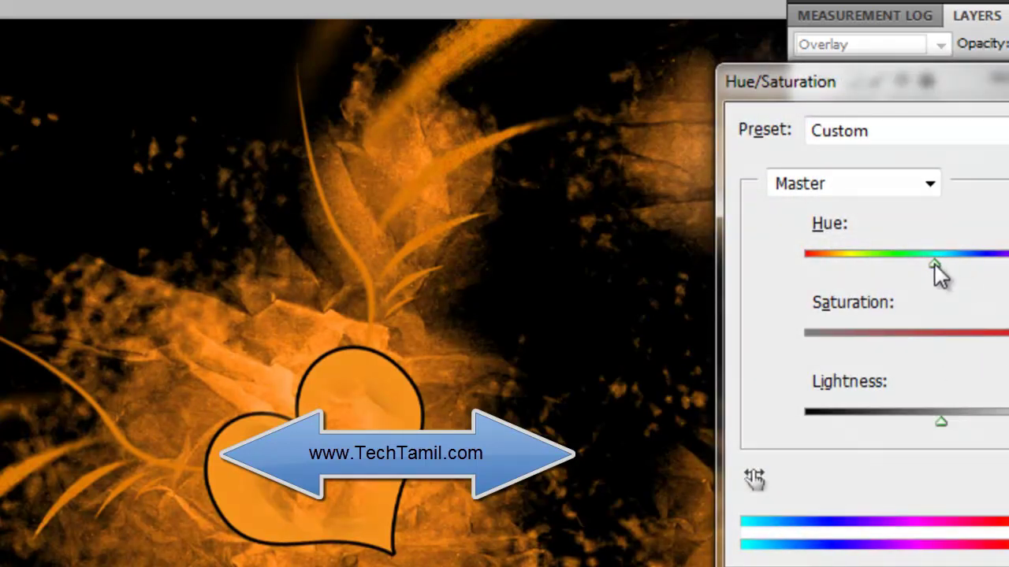
pyautogui.moveTo(938, 267); pyautogui.dragTo(931, 264)
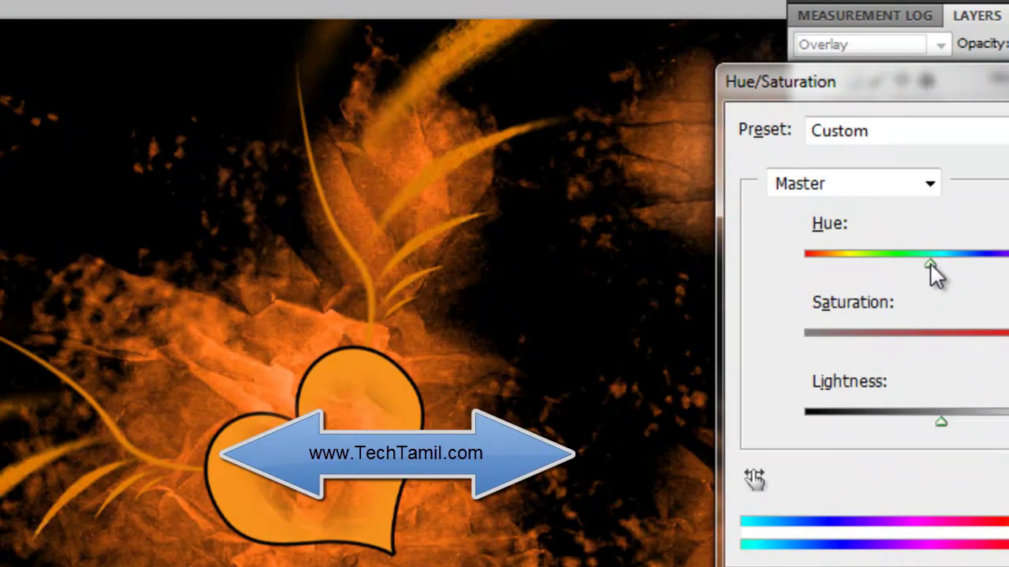
pyautogui.press('Return')
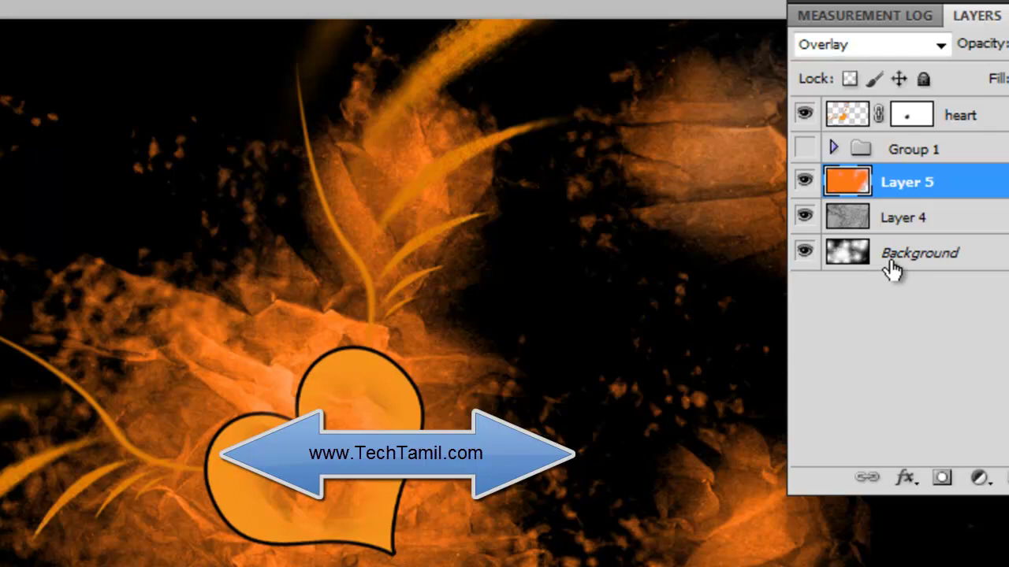
# - Create Layer 6 above Layer 5 in Multiply mode, test a red dab, and enlarge the brush
pyautogui.click(911, 224)
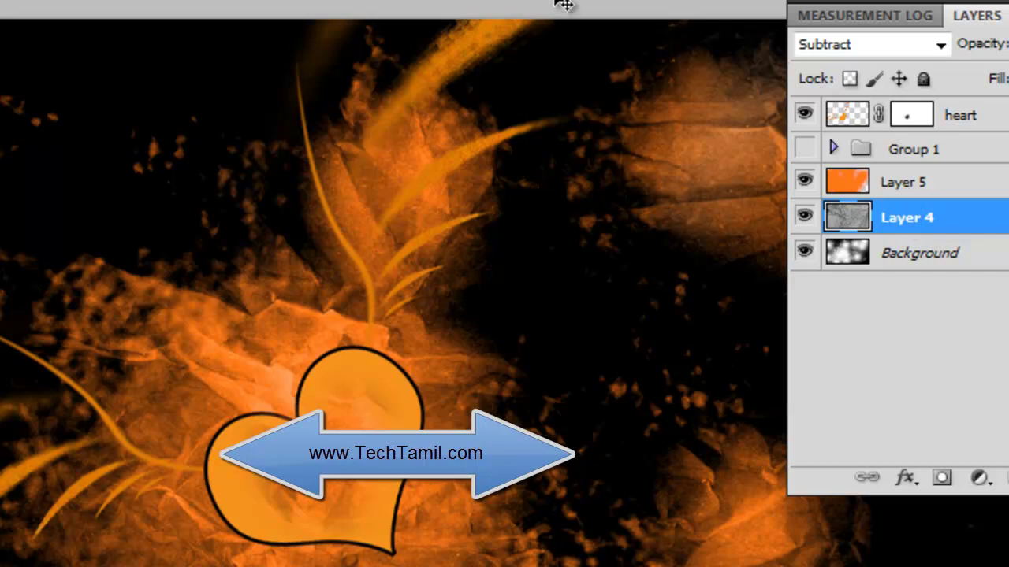
pyautogui.click(995, 120)
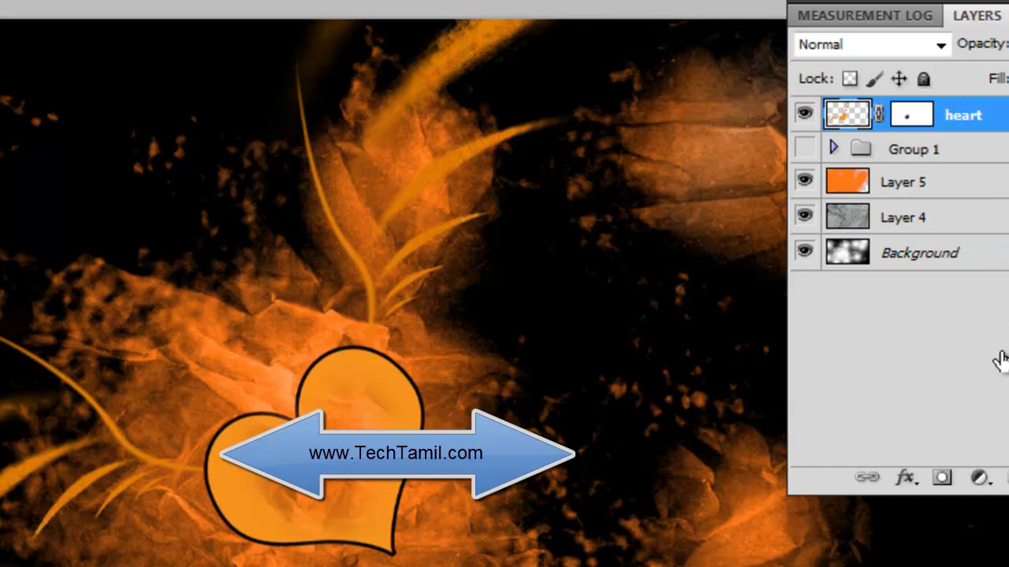
pyautogui.click(946, 192)
pyautogui.hotkey('ctrl', 'shift', 'alt', 'n')
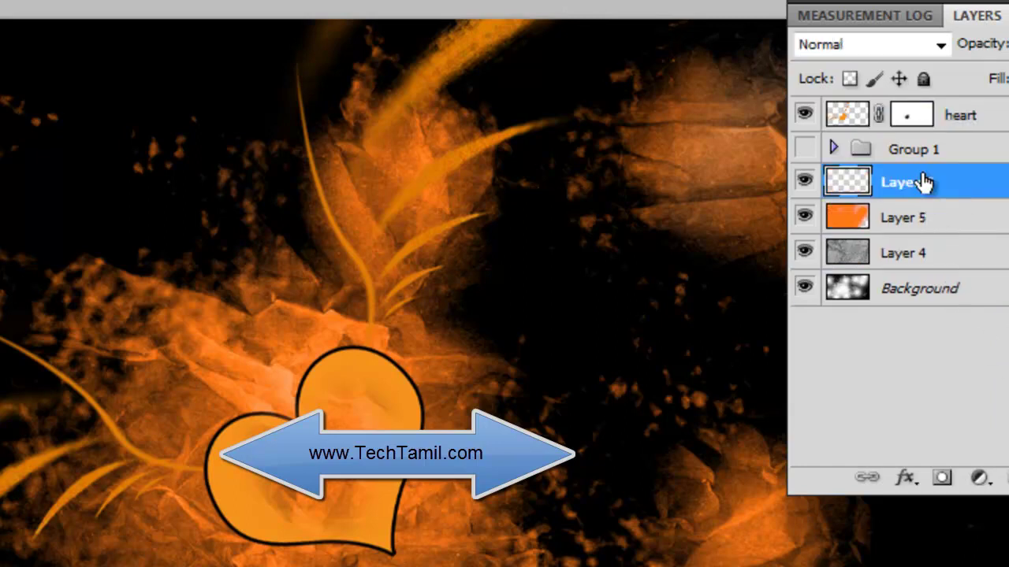
pyautogui.click(901, 45)
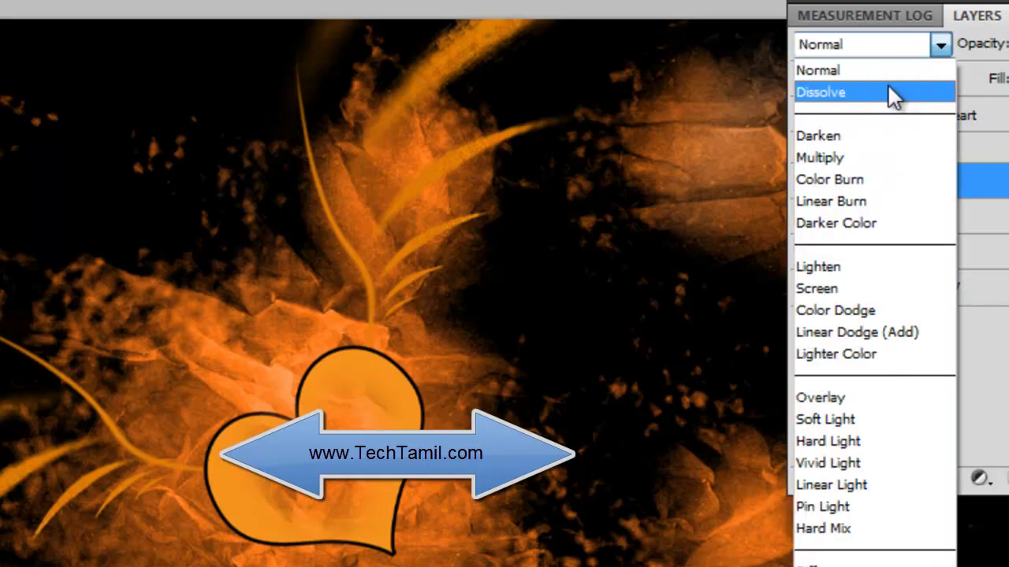
pyautogui.click(843, 156)
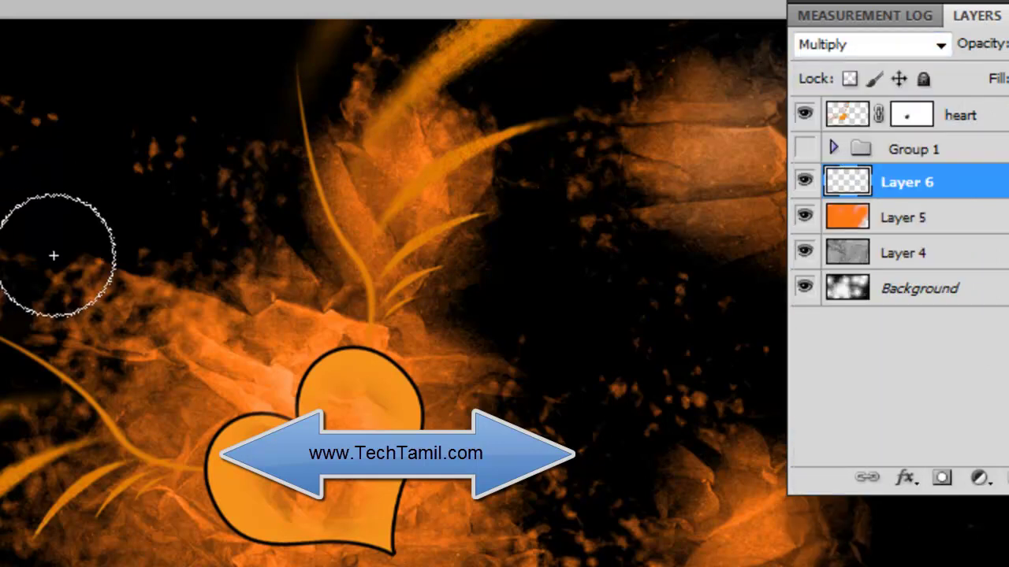
pyautogui.click(148, 466)
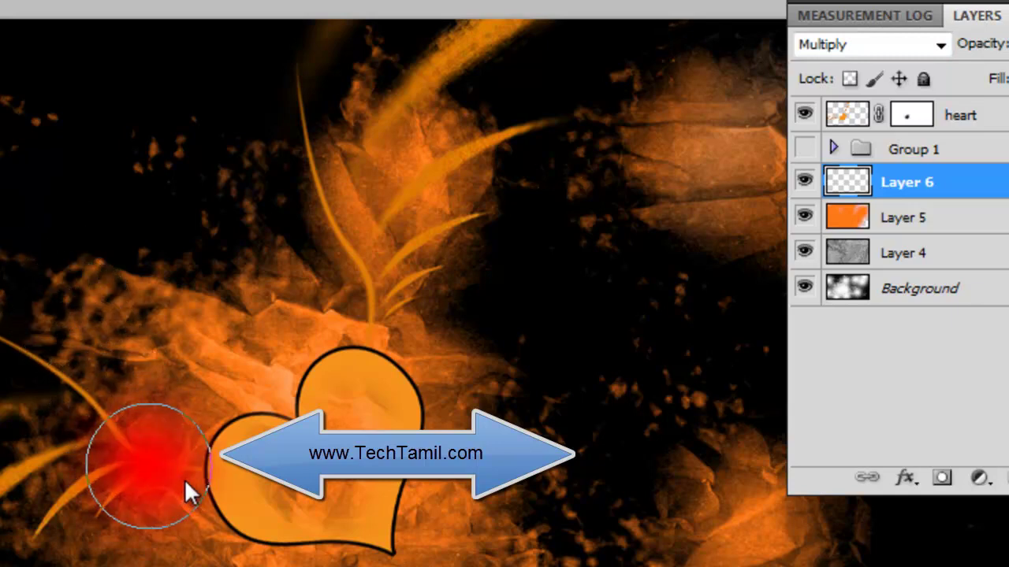
pyautogui.press(']')
pyautogui.press(']')
pyautogui.press(']')
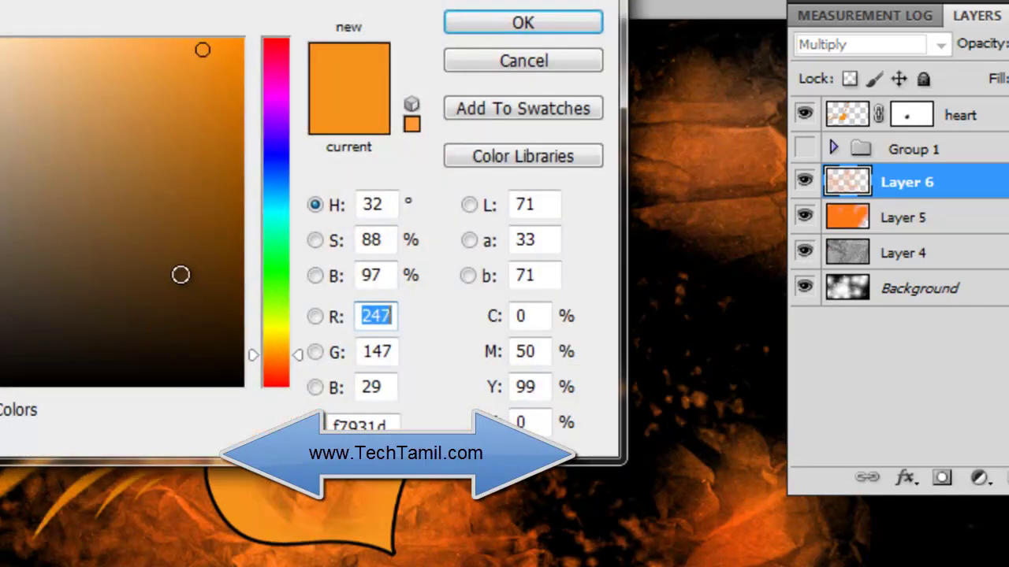
# - Paint soft cyan (H 186) over Layer 6's lower left, then select the heart layer for an adjustment
pyautogui.click(275, 207)
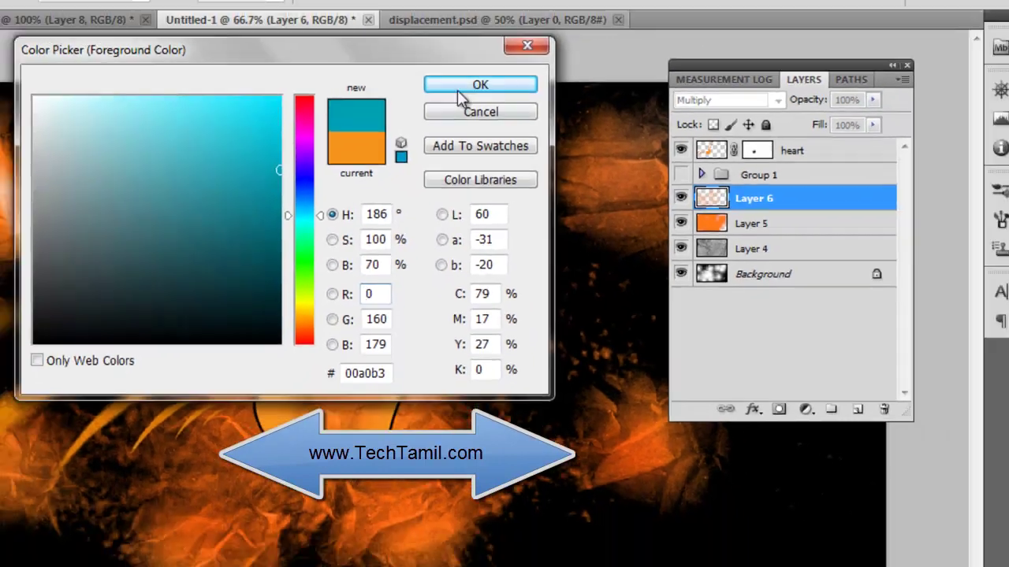
pyautogui.click(490, 28)
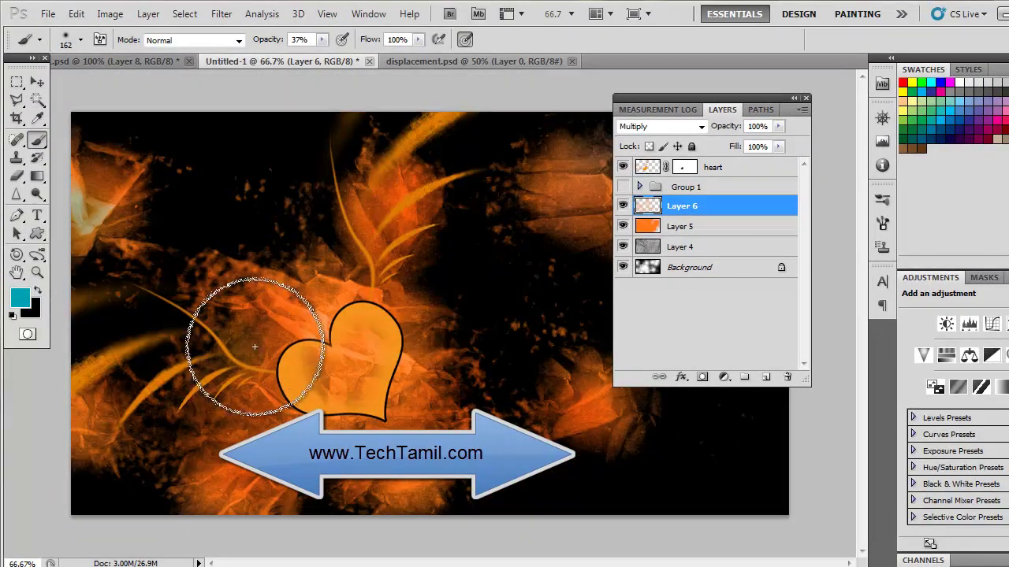
pyautogui.moveTo(219, 485)
pyautogui.mouseDown()
pyautogui.moveTo(140, 450)
pyautogui.moveTo(117, 423)
pyautogui.moveTo(165, 384)
pyautogui.mouseUp()
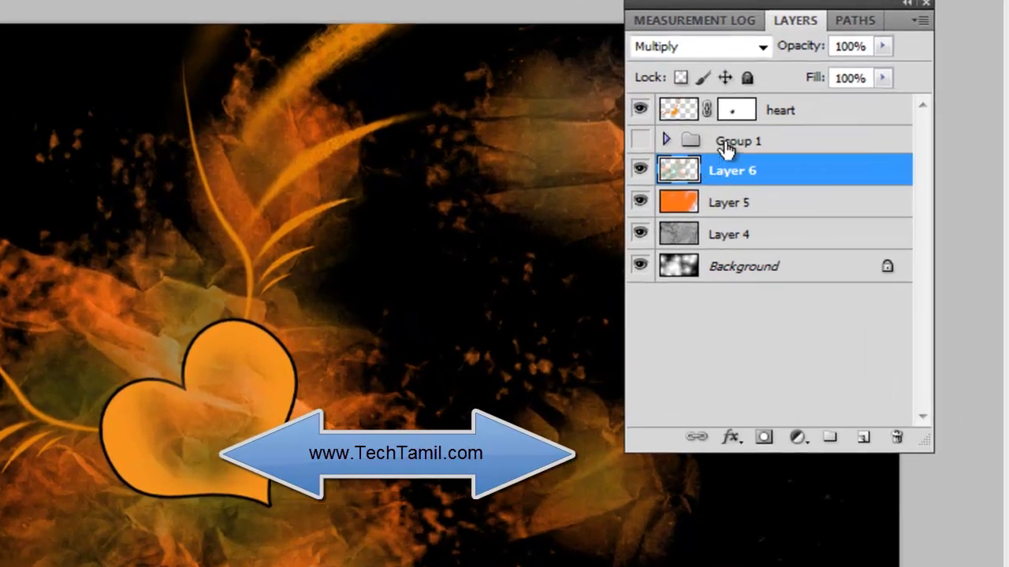
pyautogui.click(708, 175)
pyautogui.click(807, 445)
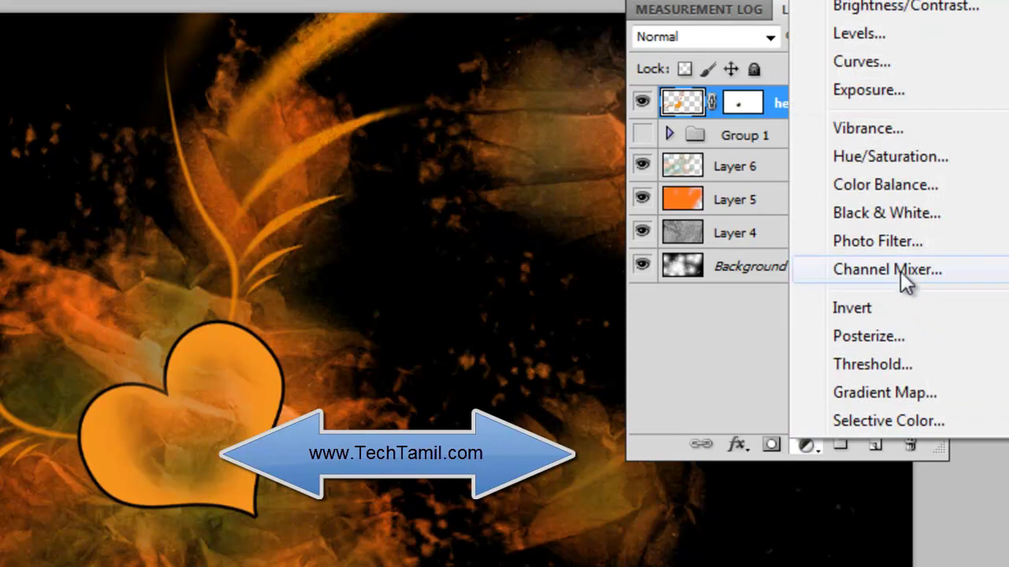
# - Add a Hue/Saturation adjustment layer that recolours the whole artwork blue
pyautogui.click(887, 157)
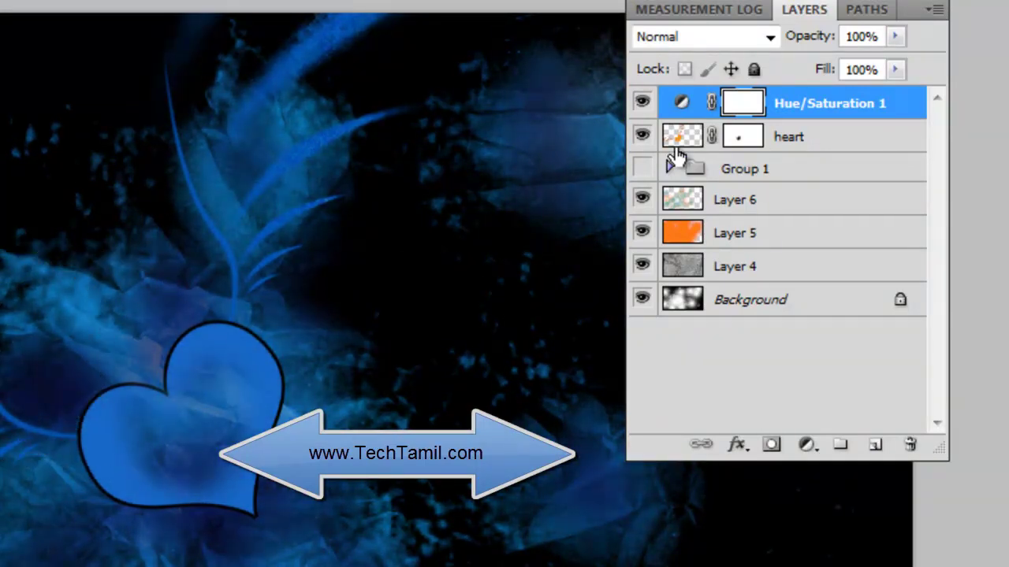
# - Add an Outer Glow to the heart layer and enable Layer Mask Hides Effects
pyautogui.click(801, 139)
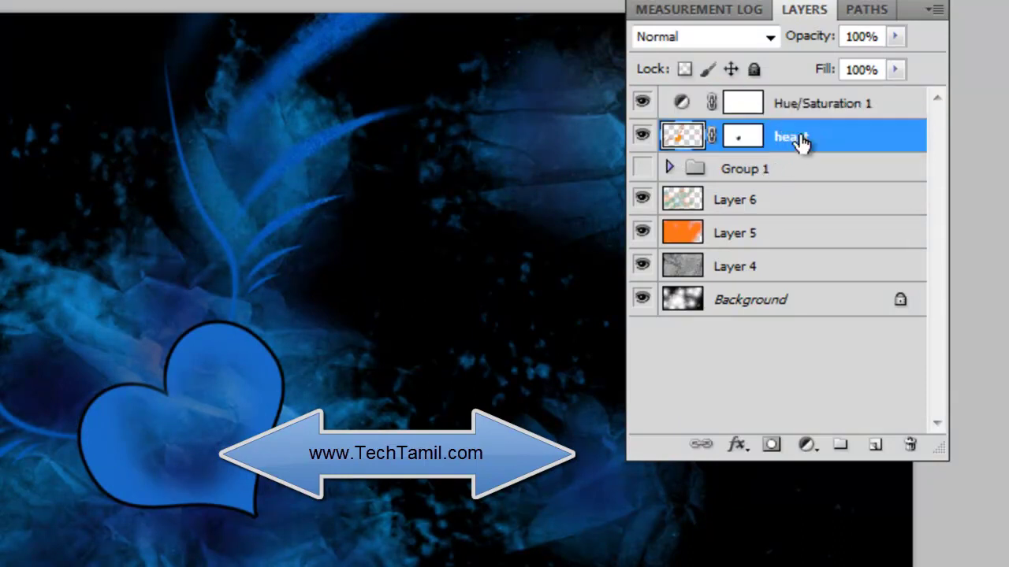
pyautogui.doubleClick(857, 145)
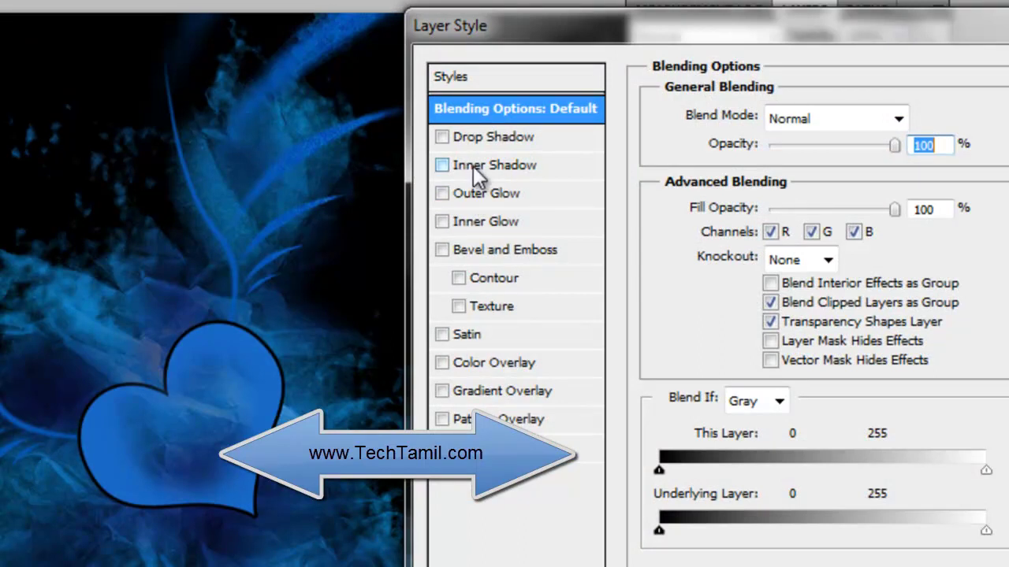
pyautogui.click(487, 194)
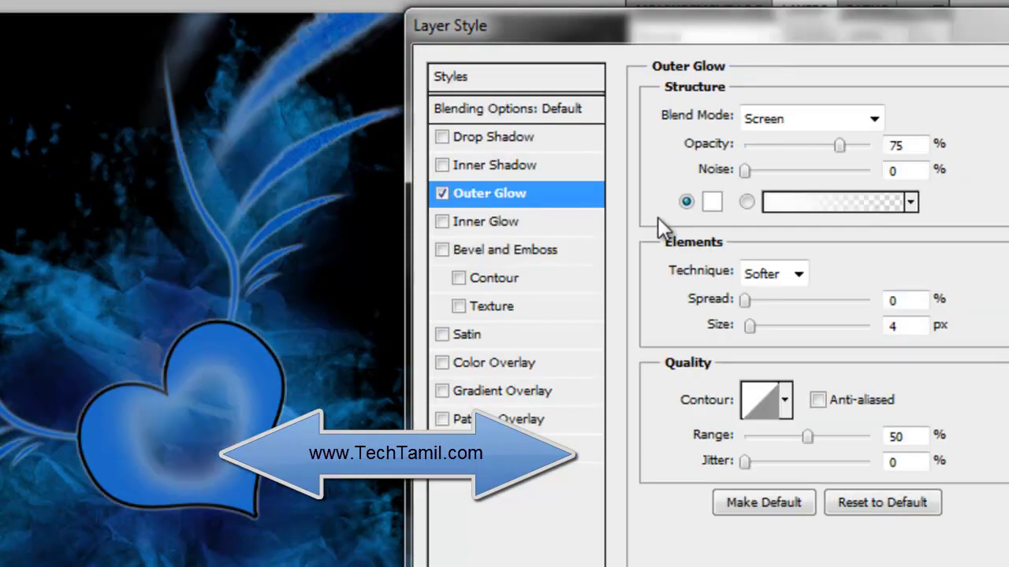
pyautogui.click(544, 111)
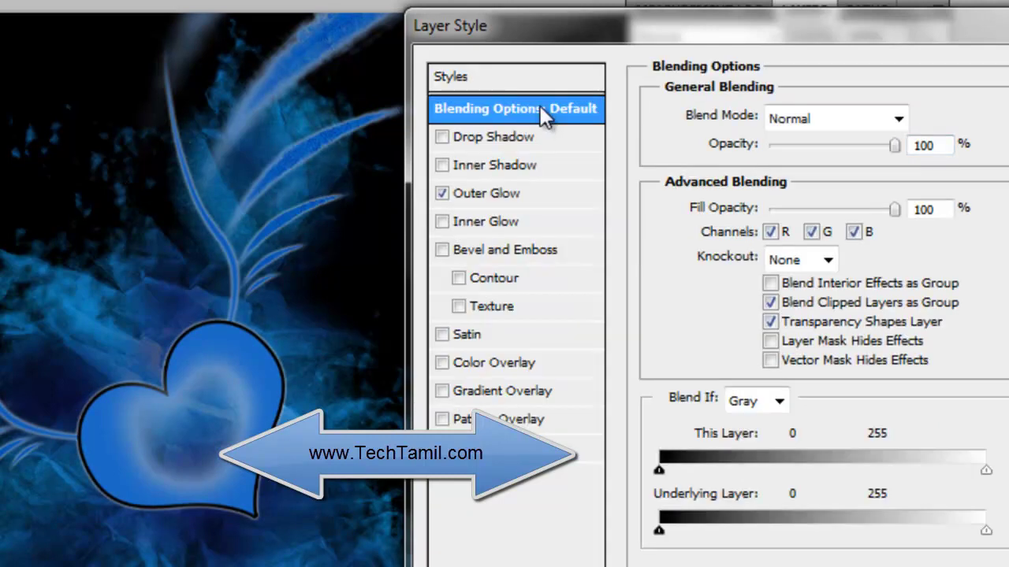
pyautogui.click(770, 341)
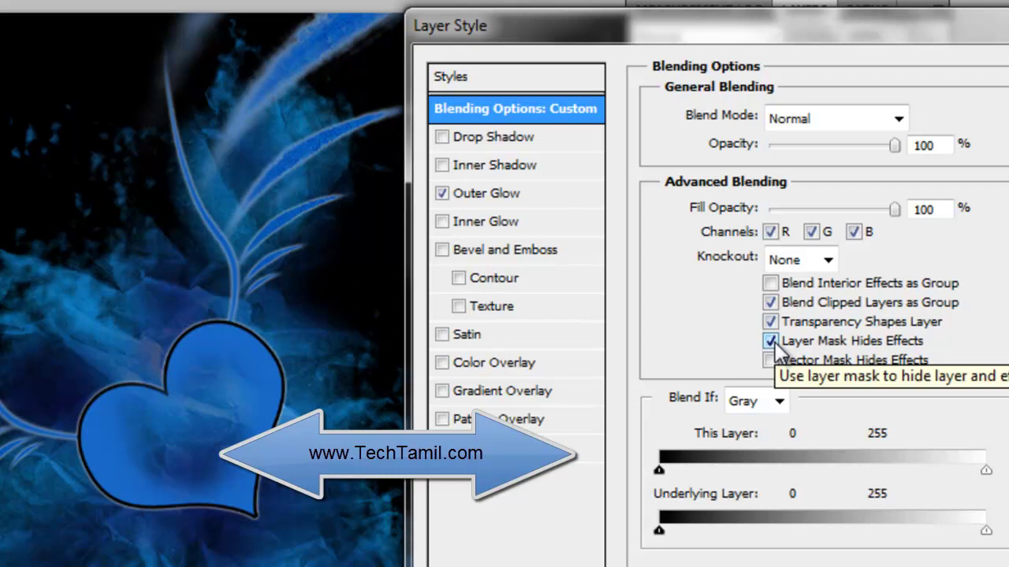
pyautogui.click(773, 343)
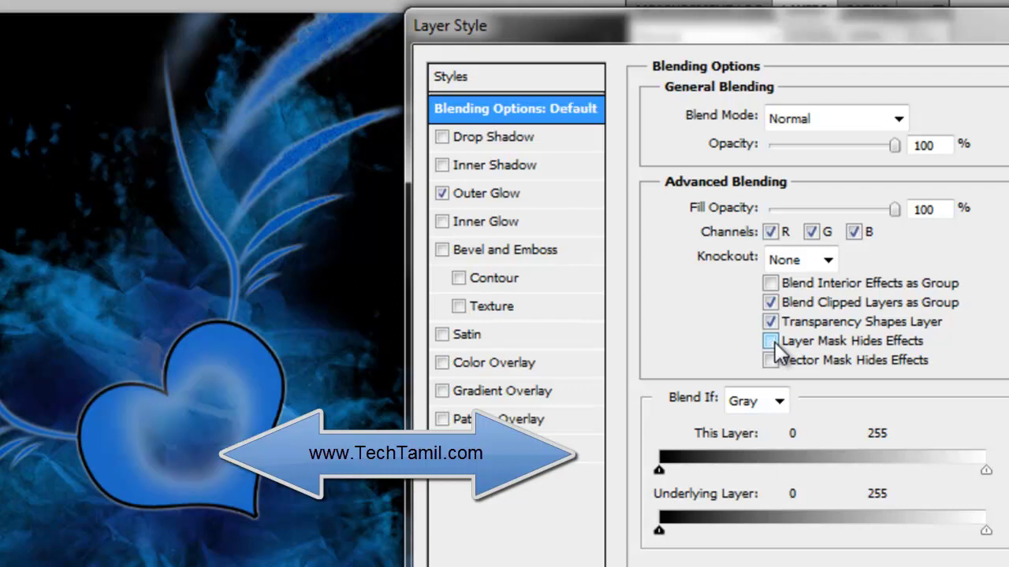
pyautogui.click(771, 341)
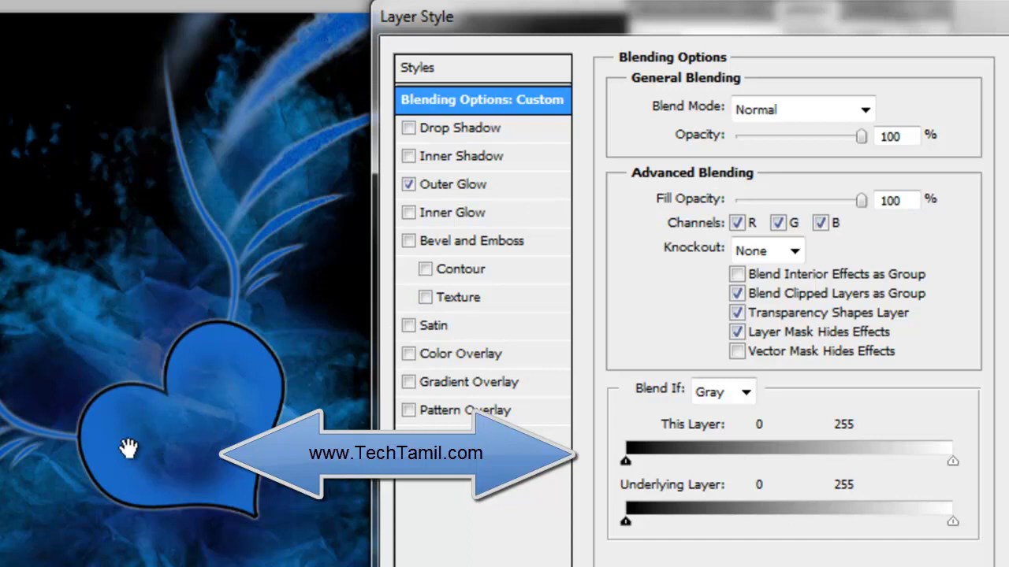
pyautogui.click(737, 333)
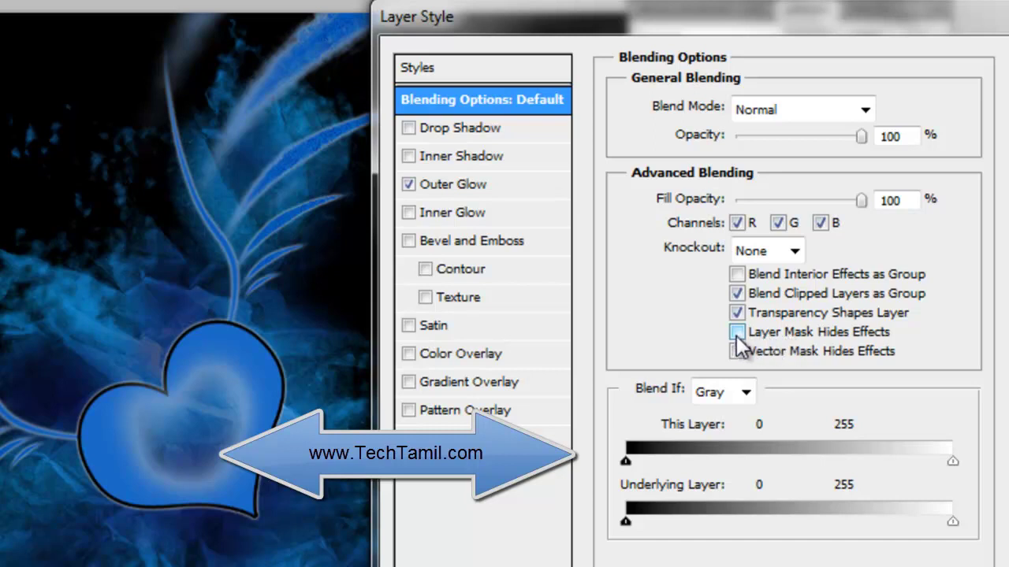
pyautogui.click(737, 332)
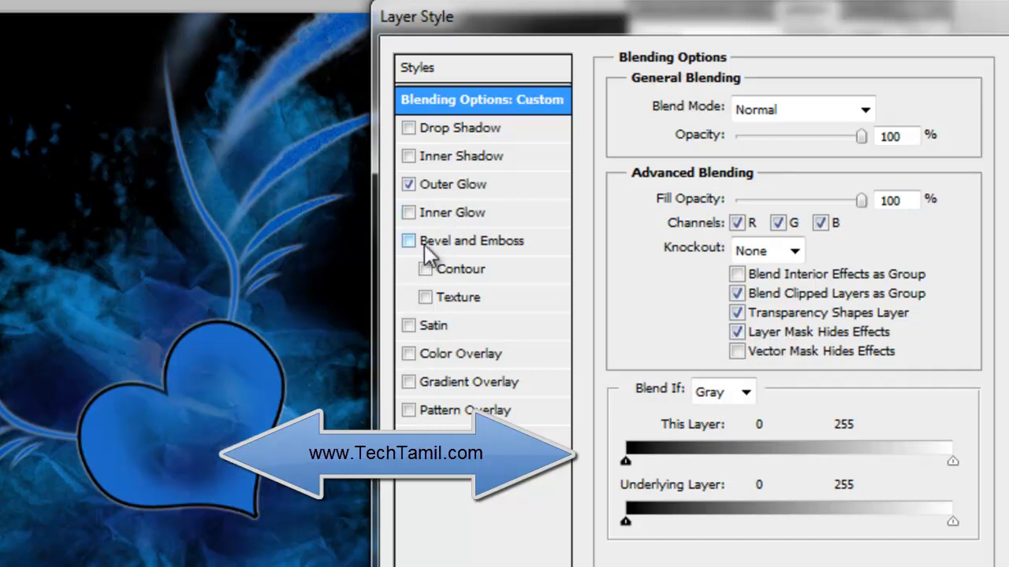
# - Give the outer glow a bright sampled blue, Normal blend mode, 6% spread and larger size
pyautogui.click(455, 184)
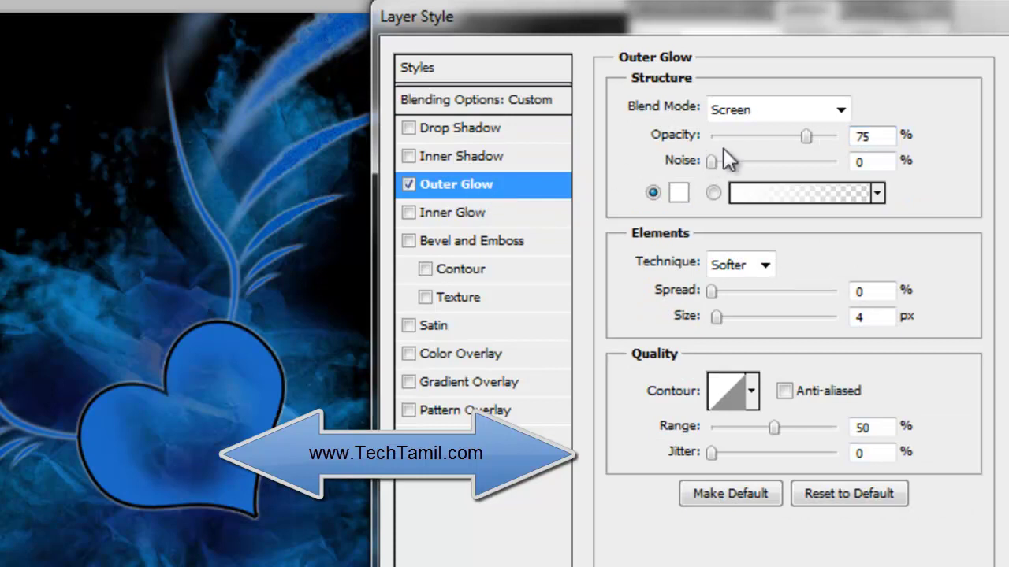
pyautogui.click(678, 192)
pyautogui.click(49, 528)
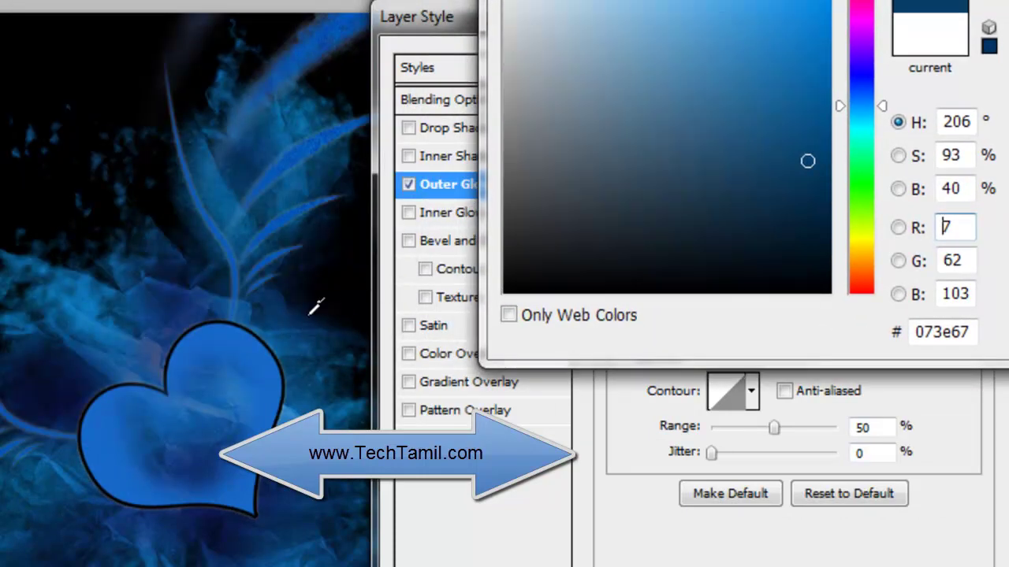
pyautogui.moveTo(232, 351); pyautogui.dragTo(225, 323)
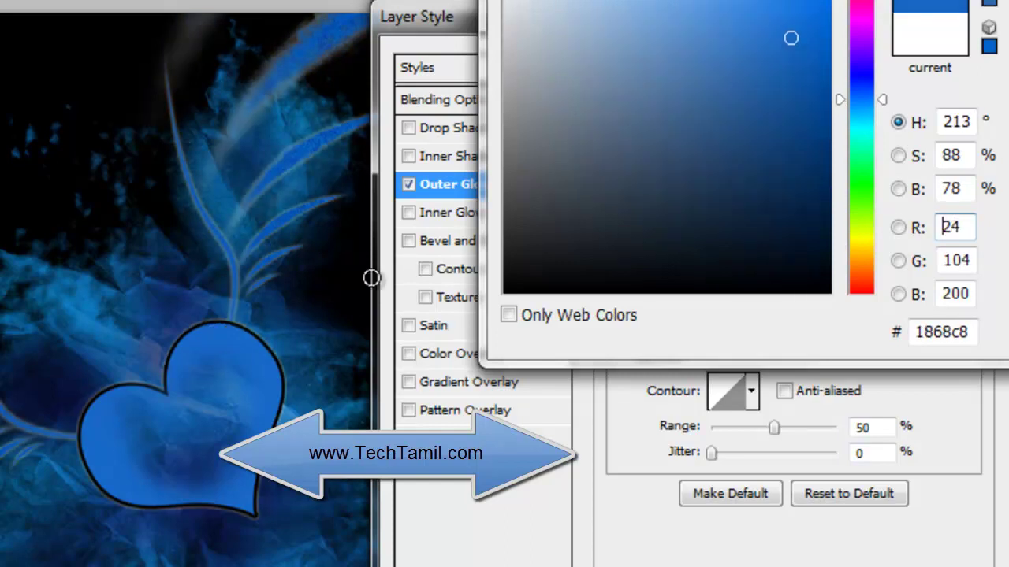
pyautogui.click(827, 34)
pyautogui.press('Return')
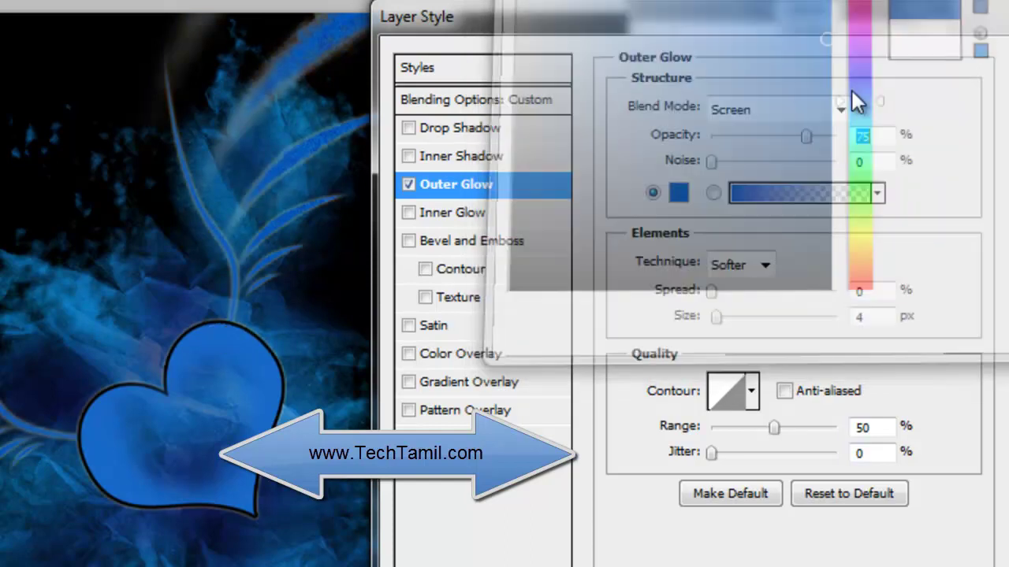
pyautogui.click(814, 105)
pyautogui.click(782, 128)
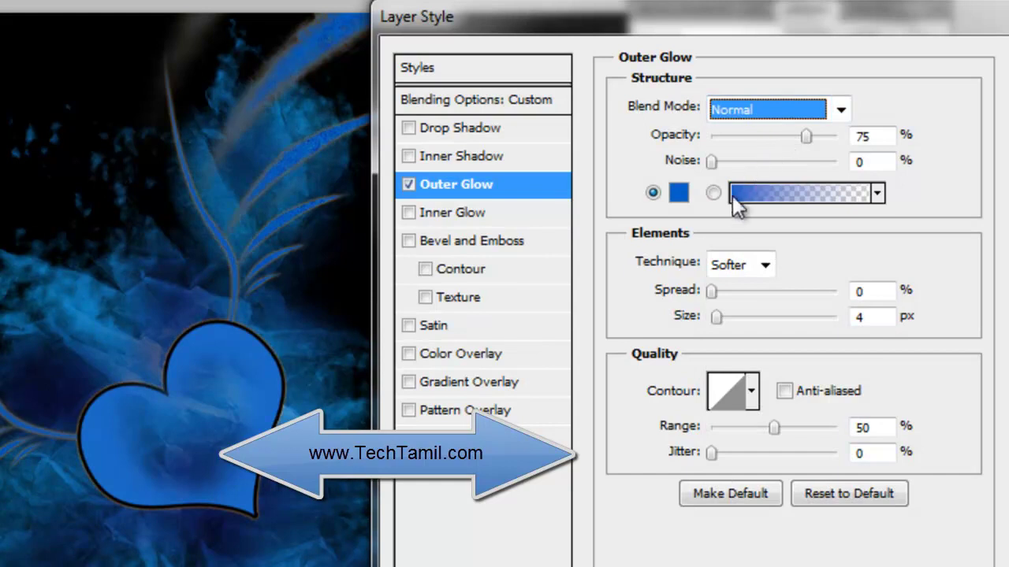
pyautogui.press('Tab')
pyautogui.press('Tab')
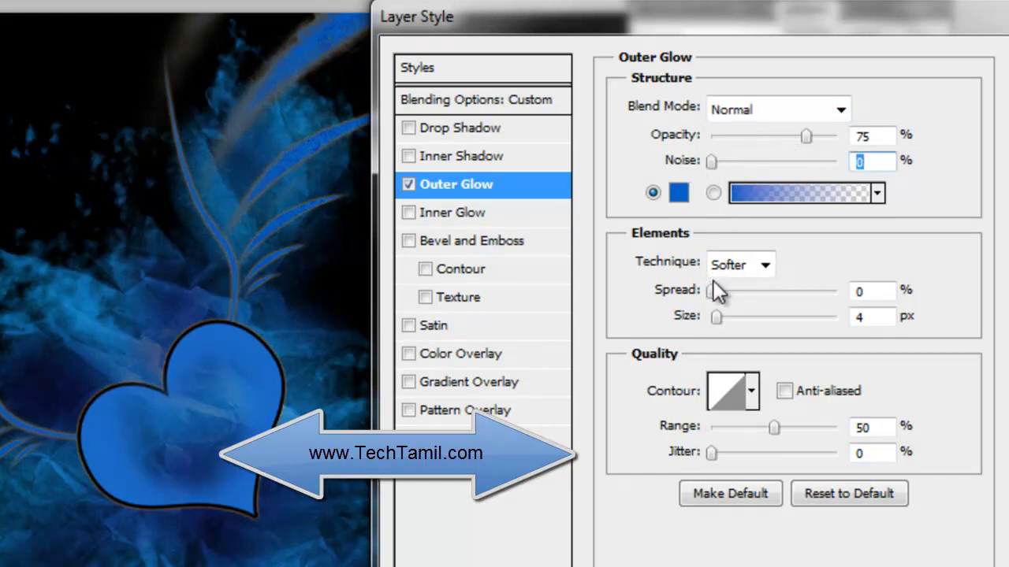
pyautogui.press('Tab')
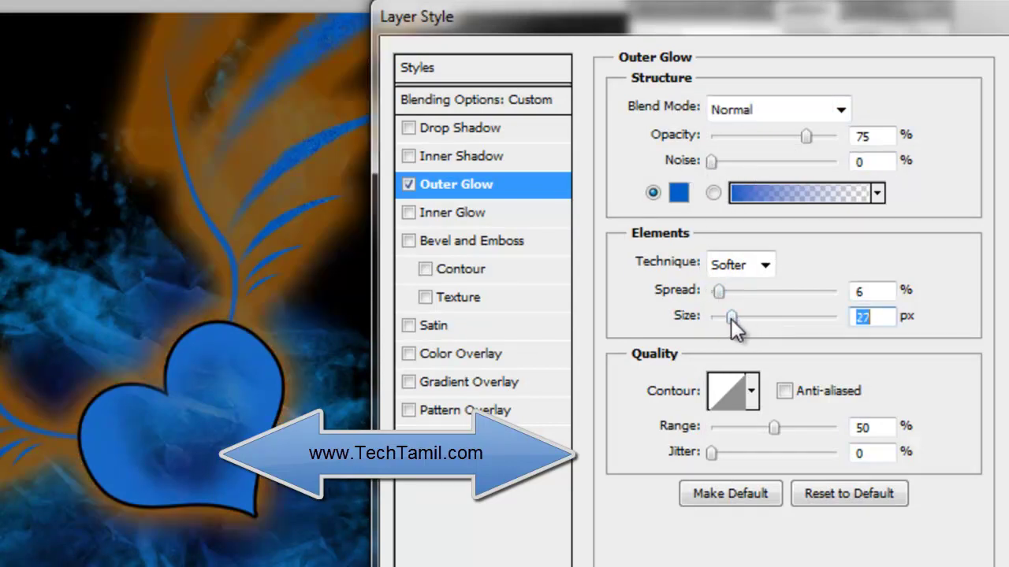
pyautogui.moveTo(717, 324); pyautogui.dragTo(728, 320)
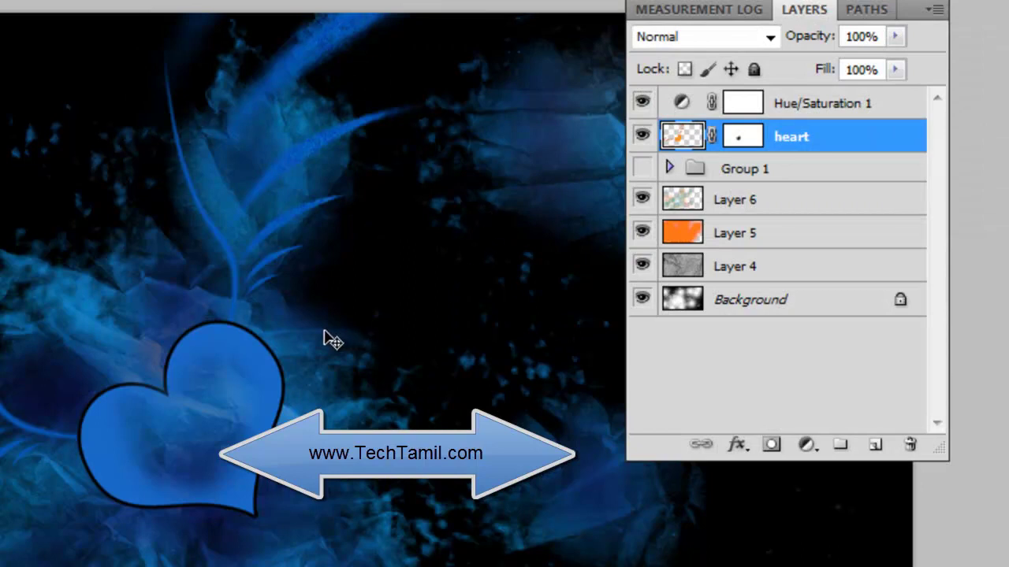
# - Shift the heart's hue to -20 with Hue/Saturation, then reposition the Layers panel
pyautogui.hotkey('ctrl', 'u')
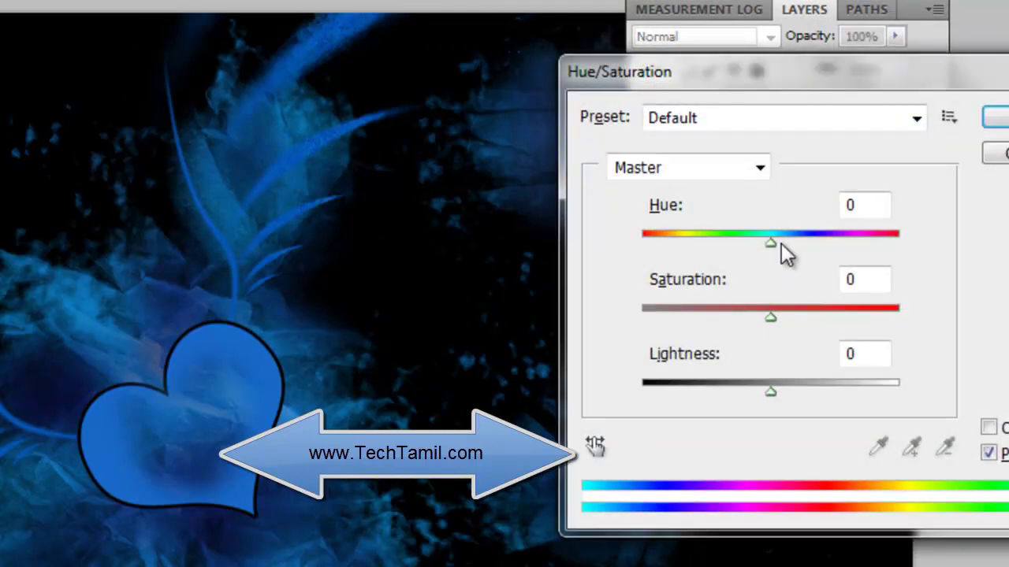
pyautogui.moveTo(781, 243)
pyautogui.mouseDown()
pyautogui.moveTo(718, 260)
pyautogui.moveTo(746, 255)
pyautogui.mouseUp()
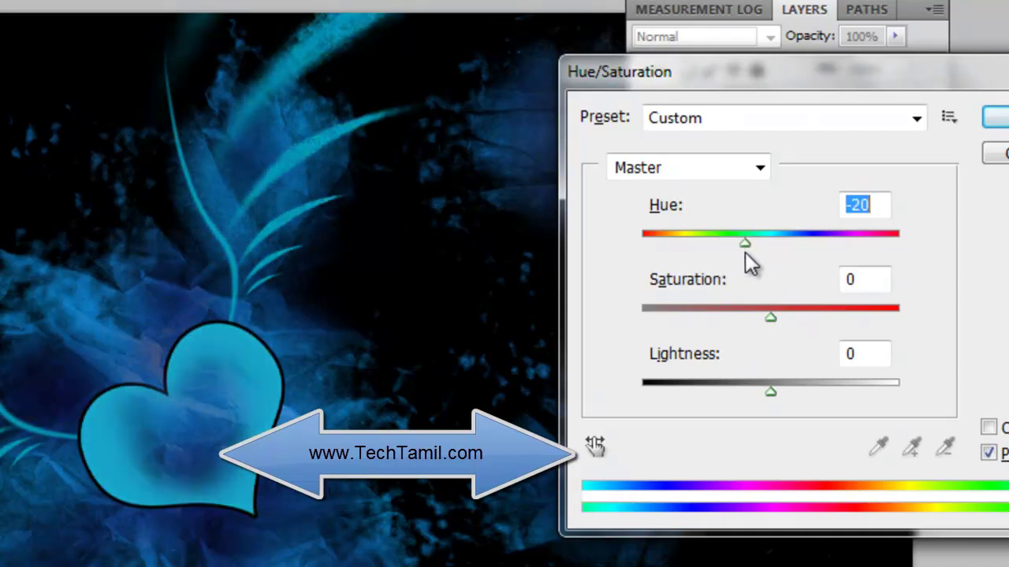
pyautogui.click(995, 117)
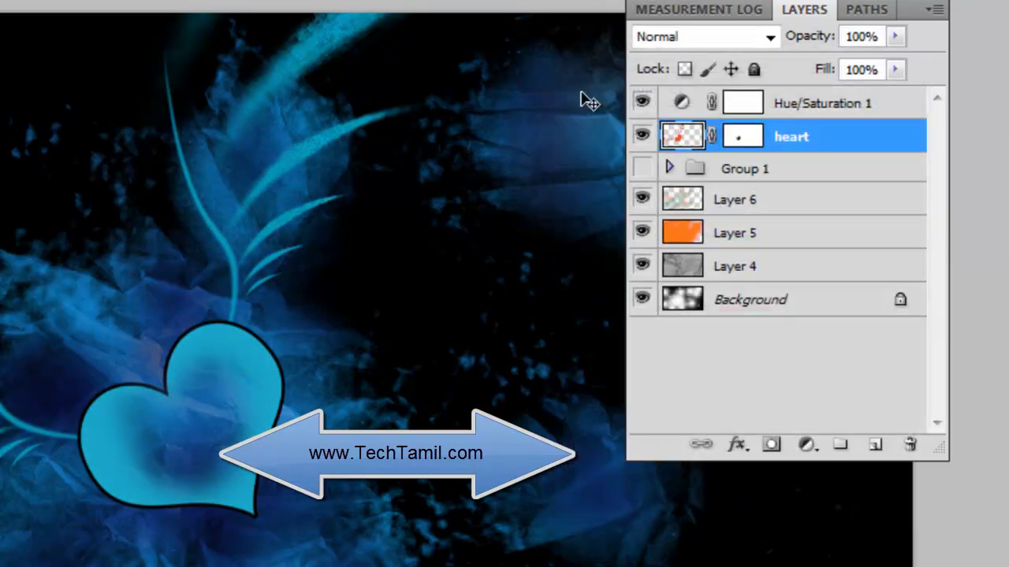
pyautogui.moveTo(776, 7)
pyautogui.mouseDown()
pyautogui.moveTo(946, 3)
pyautogui.moveTo(859, 3)
pyautogui.moveTo(985, 231)
pyautogui.moveTo(936, 110)
pyautogui.mouseUp()
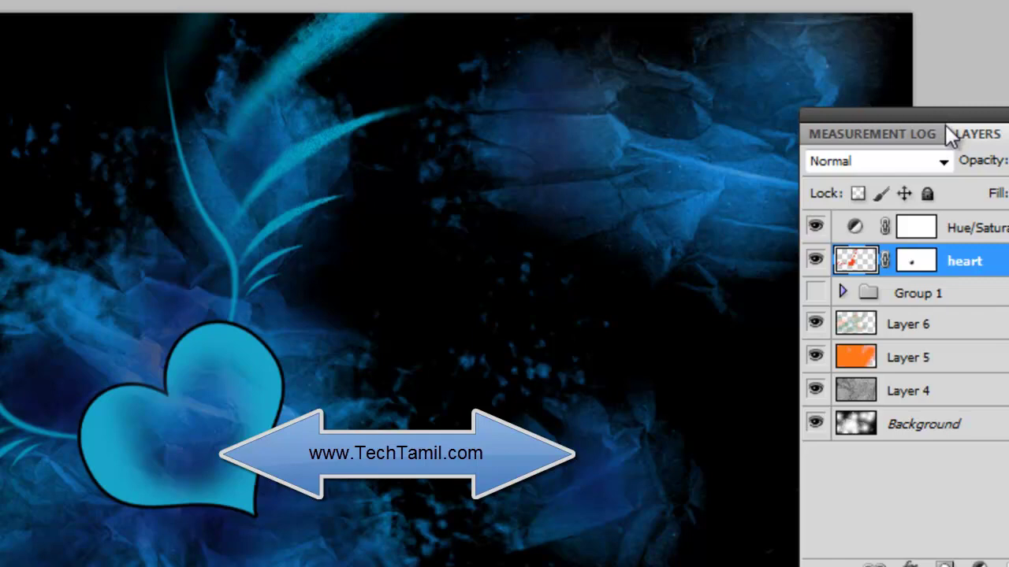
pyautogui.click(946, 127)
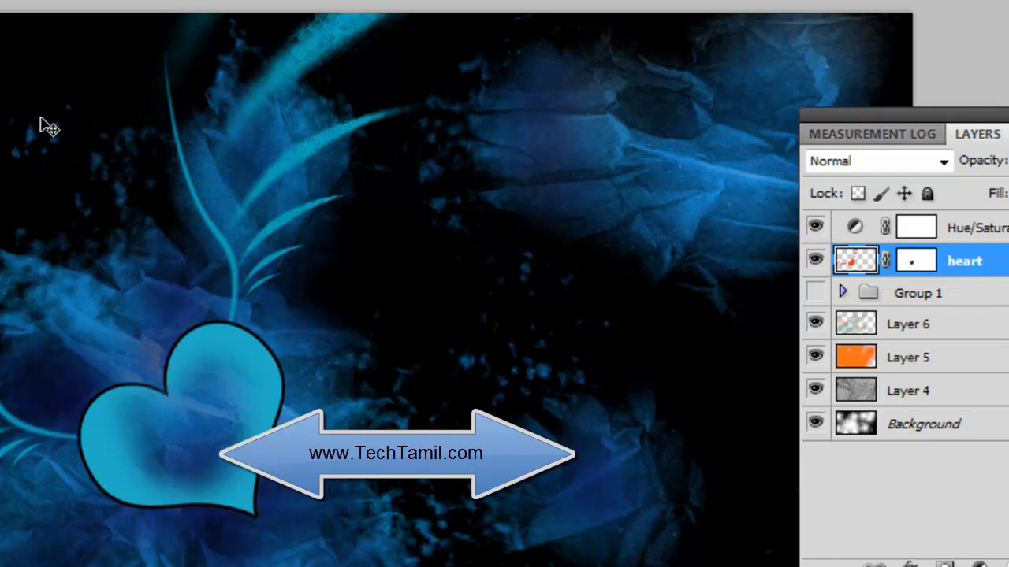